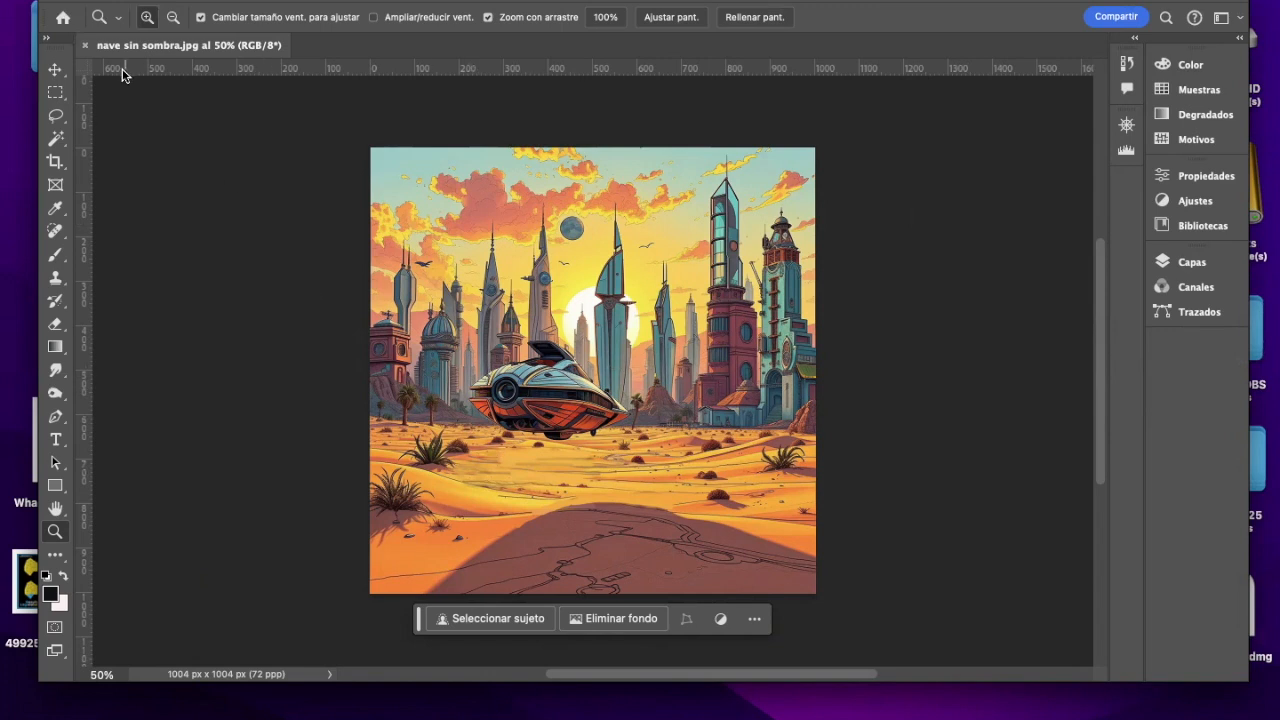
Step: Outline a wedge from the ship's rear engine to the image edge with the Polygonal Lasso and add a Brightness/Contrast adjustment layer
{"action": "left_click", "coordinate": [55, 115]}
{"action": "left_click", "coordinate": [445, 362]}
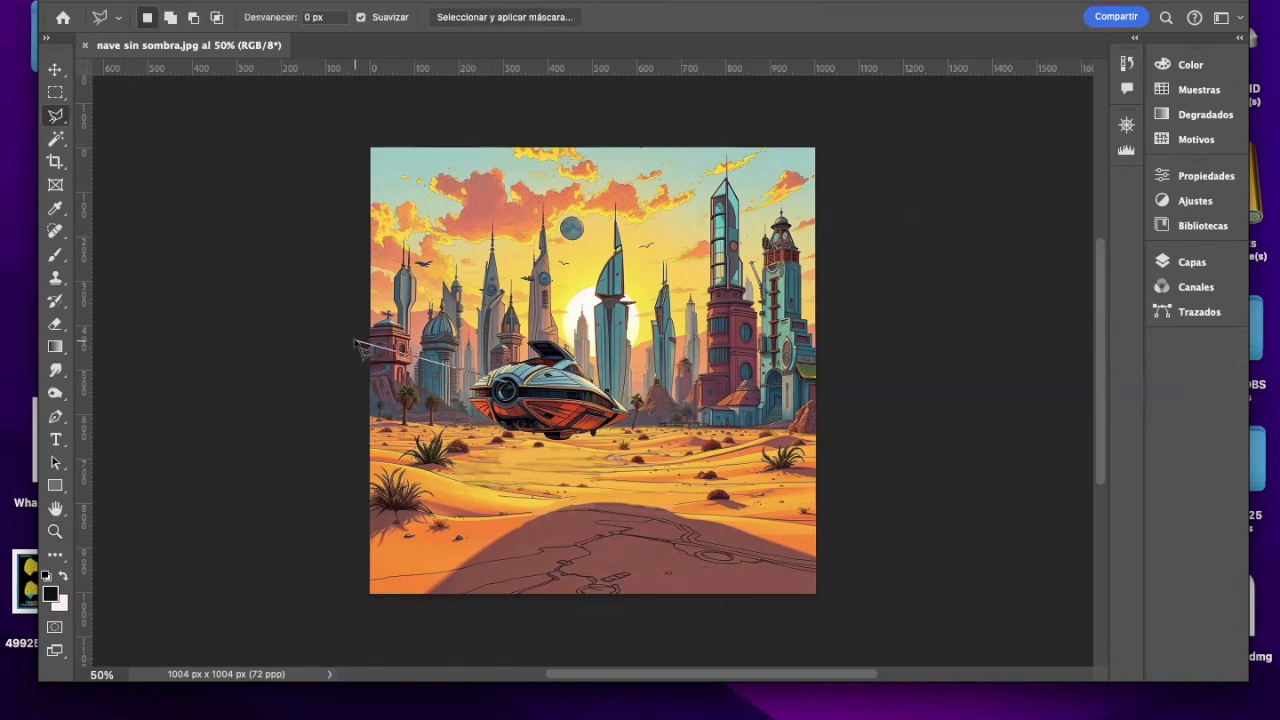
{"action": "left_click", "coordinate": [357, 344]}
{"action": "left_click", "coordinate": [357, 437]}
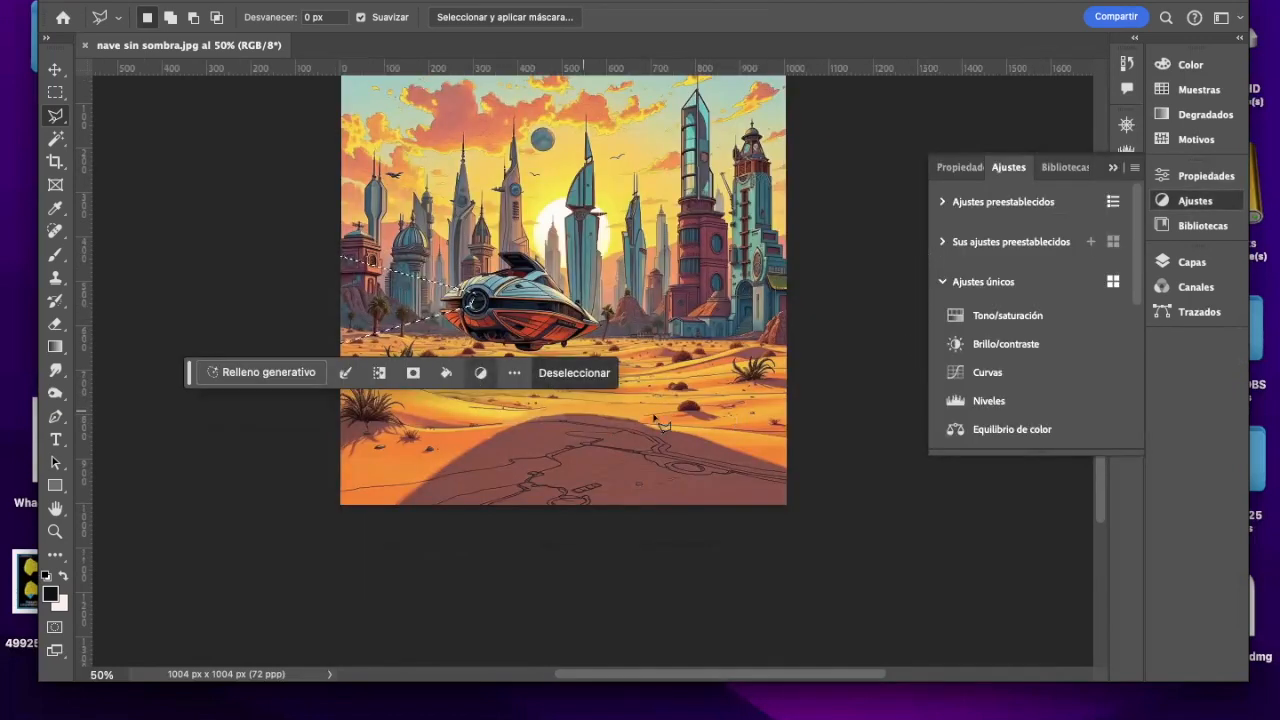
{"action": "left_click", "coordinate": [979, 347]}
{"action": "left_click", "coordinate": [300, 0]}
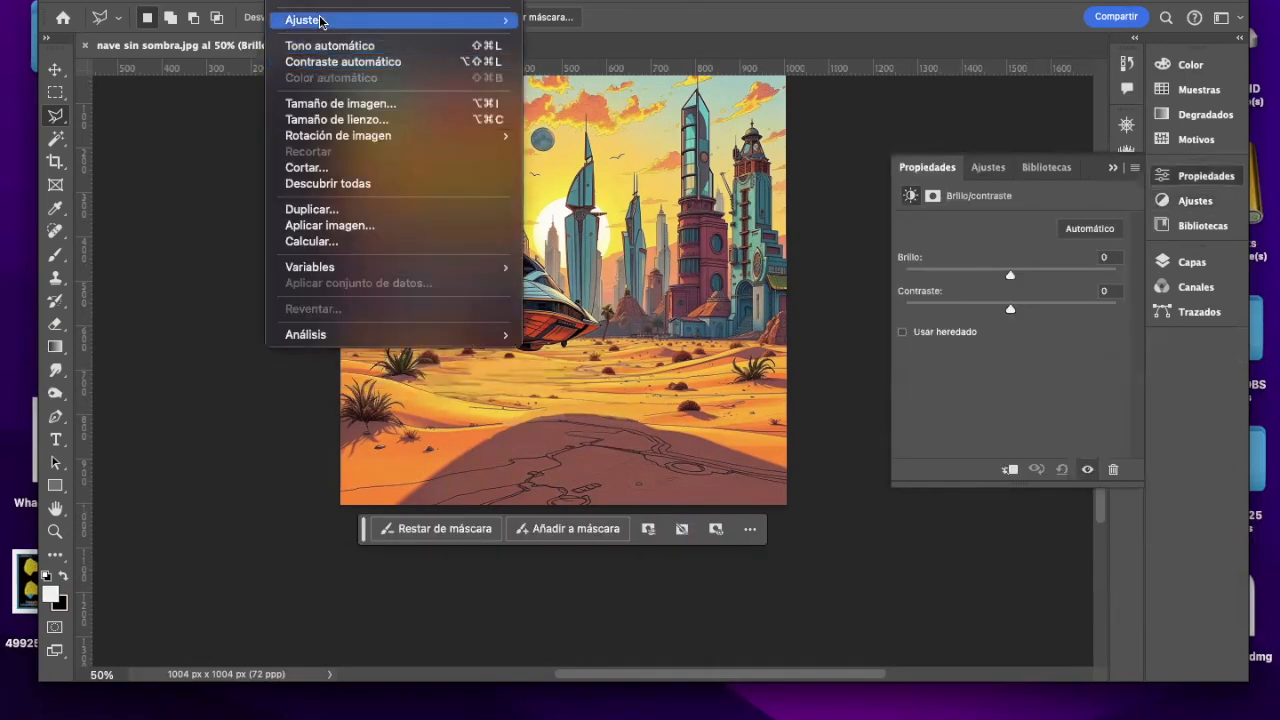
{"action": "mouse_move", "coordinate": [320, 18]}
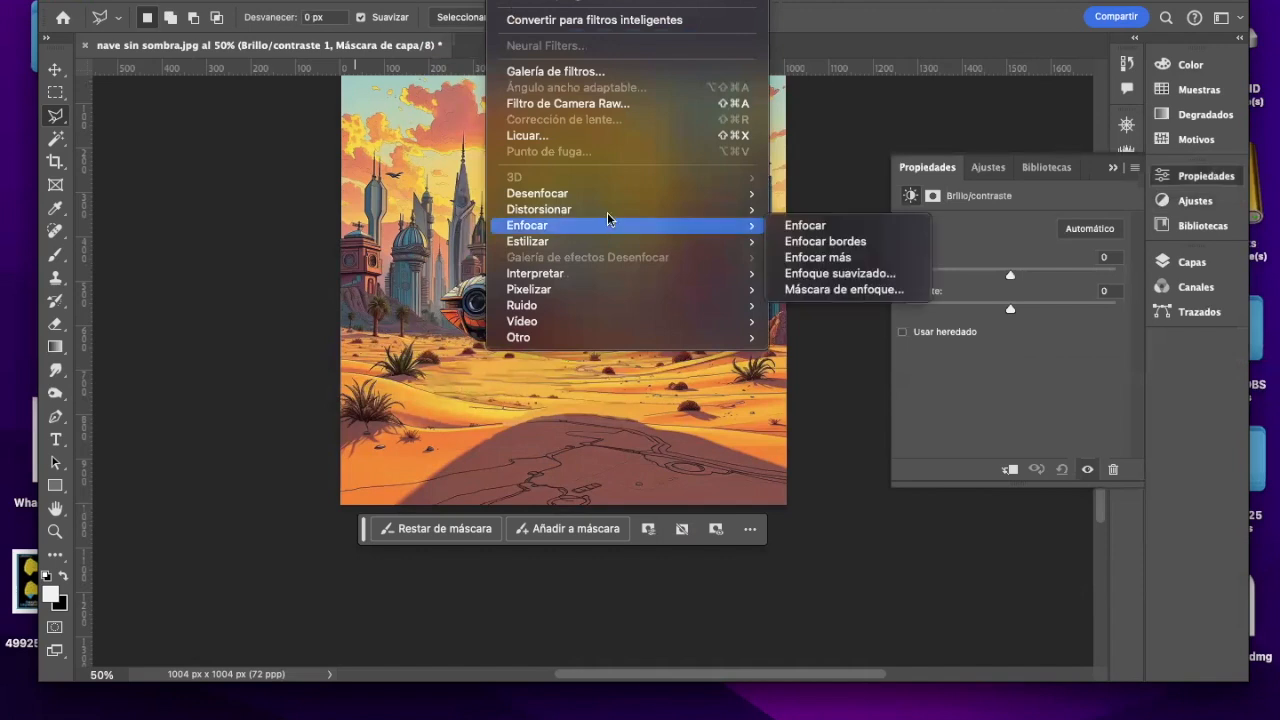
{"action": "mouse_move", "coordinate": [600, 196]}
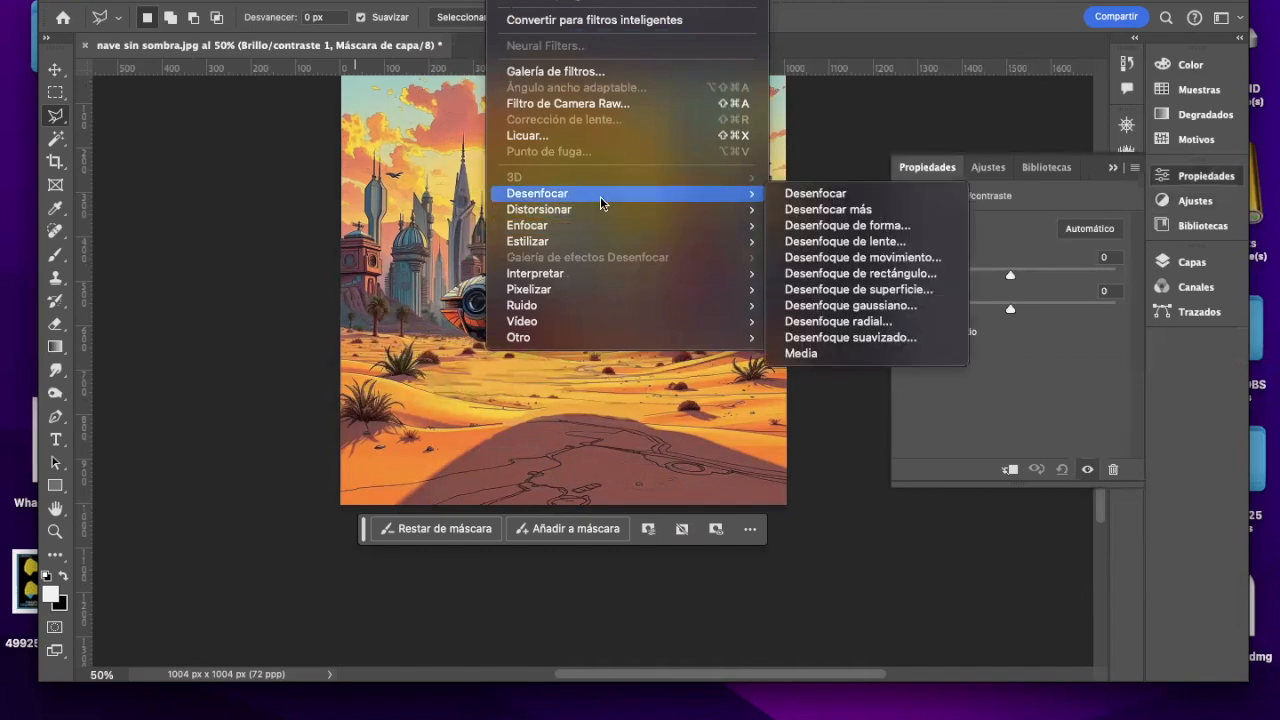
{"action": "left_click", "coordinate": [891, 310]}
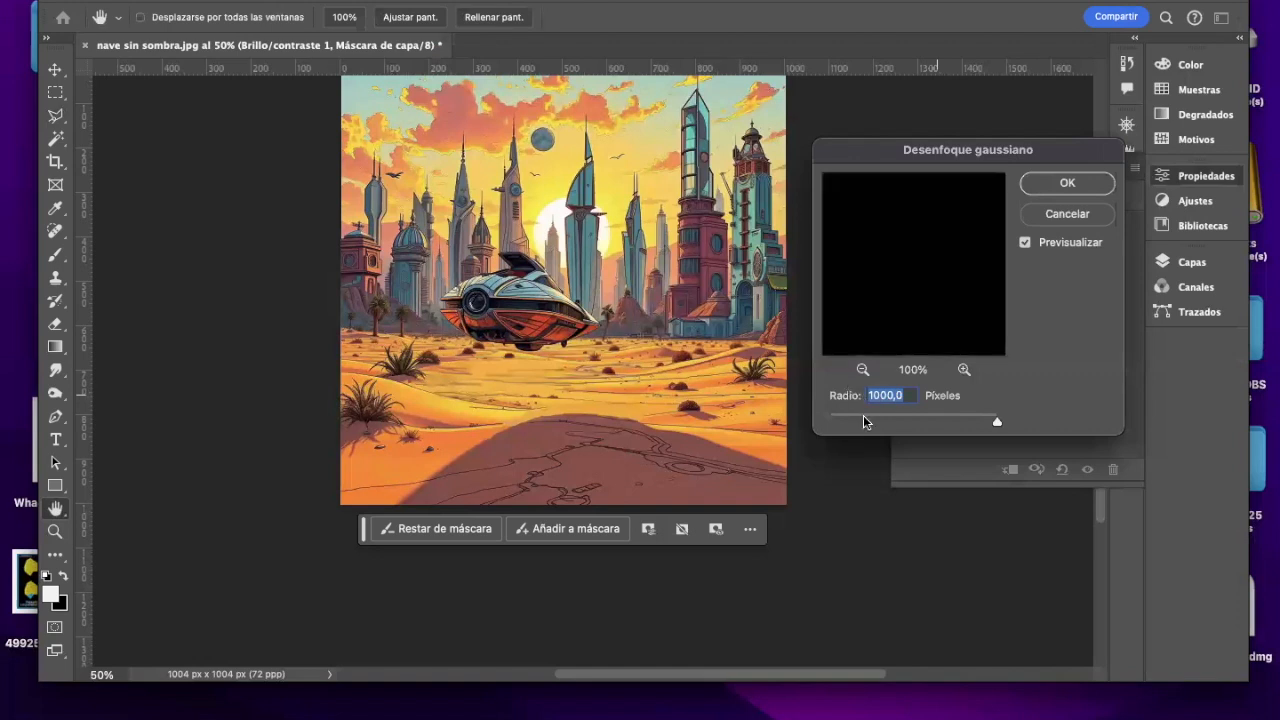
{"action": "left_click_drag", "start_coordinate": [995, 424], "coordinate": [969, 422]}
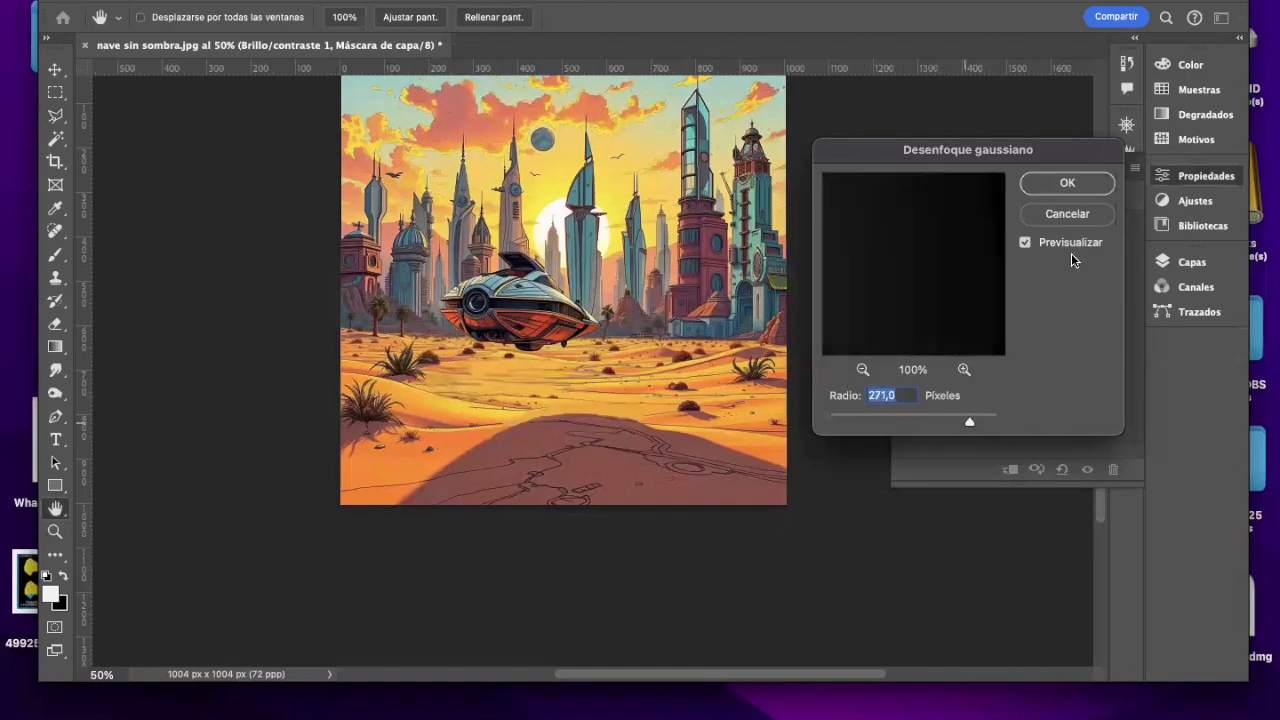
{"action": "left_click", "coordinate": [1044, 206]}
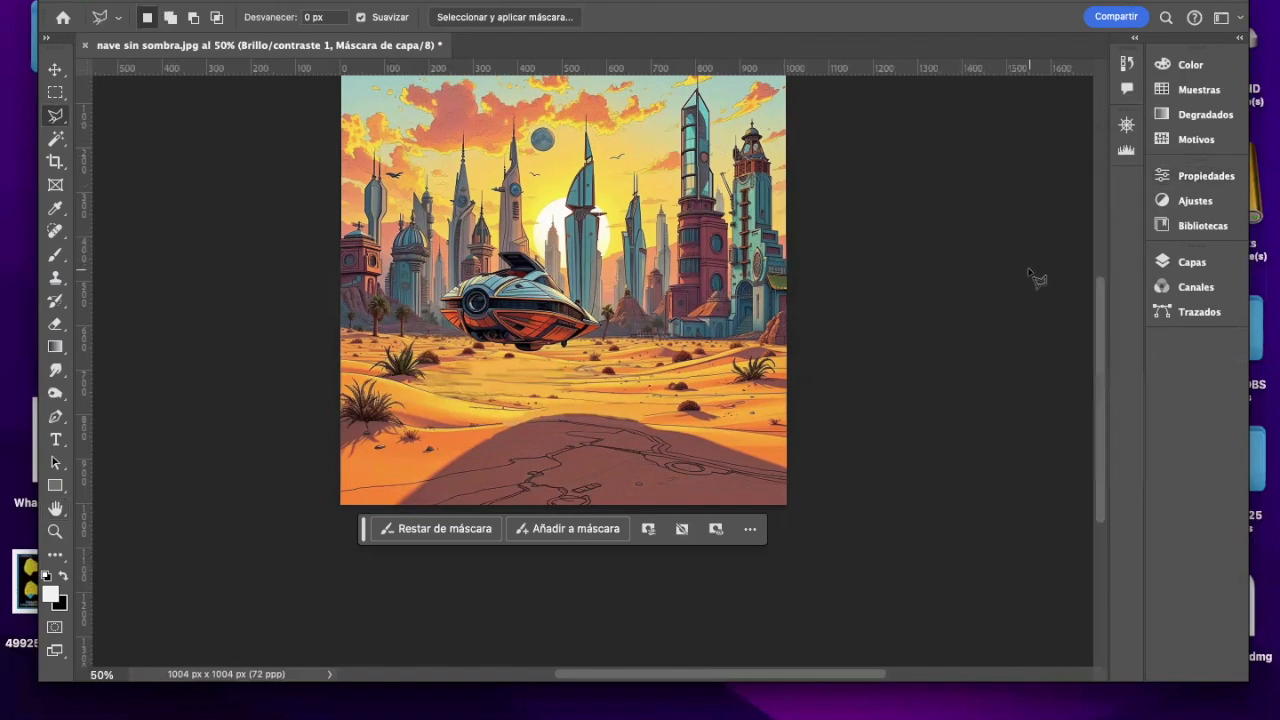
Step: Select the exhaust trail area behind the ship's engine on the image layer and move the floating task bar below the image
{"action": "scroll", "coordinate": [1096, 326], "scroll_direction": "up", "scroll_amount": 3}
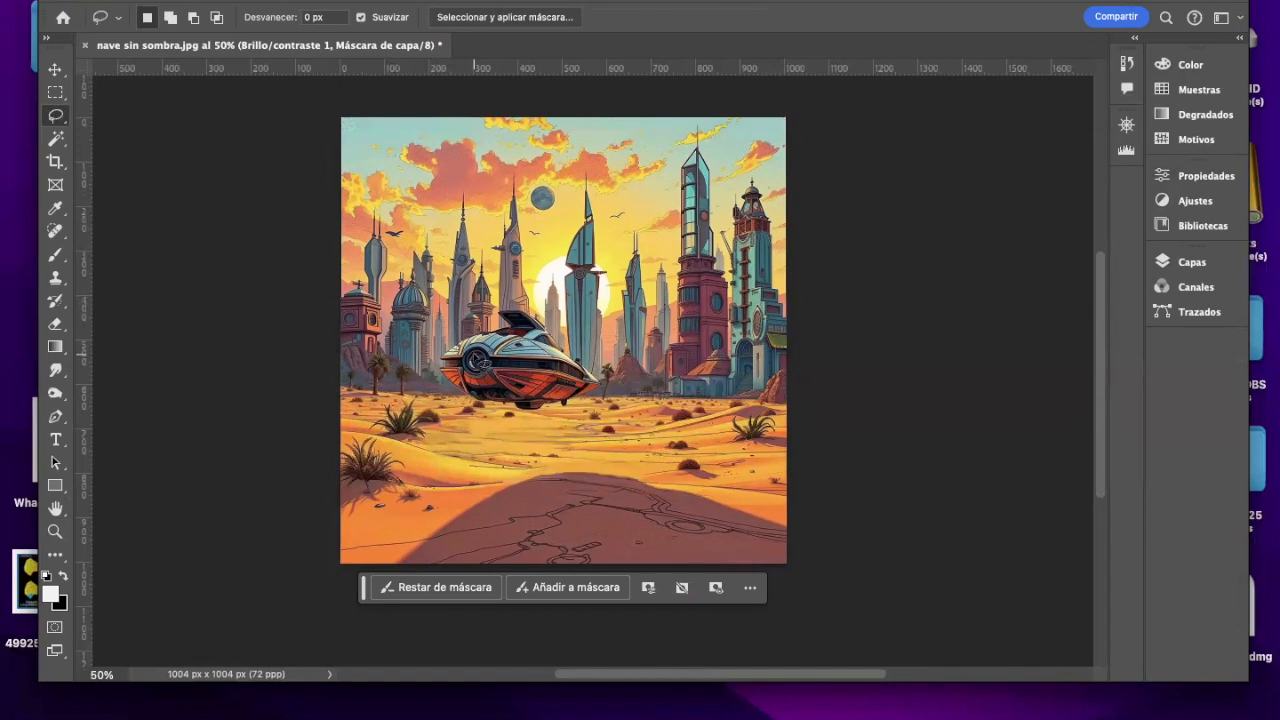
{"action": "mouse_move", "coordinate": [474, 354]}
{"action": "left_mouse_down"}
{"action": "mouse_move", "coordinate": [488, 372]}
{"action": "mouse_move", "coordinate": [470, 382]}
{"action": "mouse_move", "coordinate": [338, 388]}
{"action": "mouse_move", "coordinate": [333, 351]}
{"action": "mouse_move", "coordinate": [481, 360]}
{"action": "left_mouse_up"}
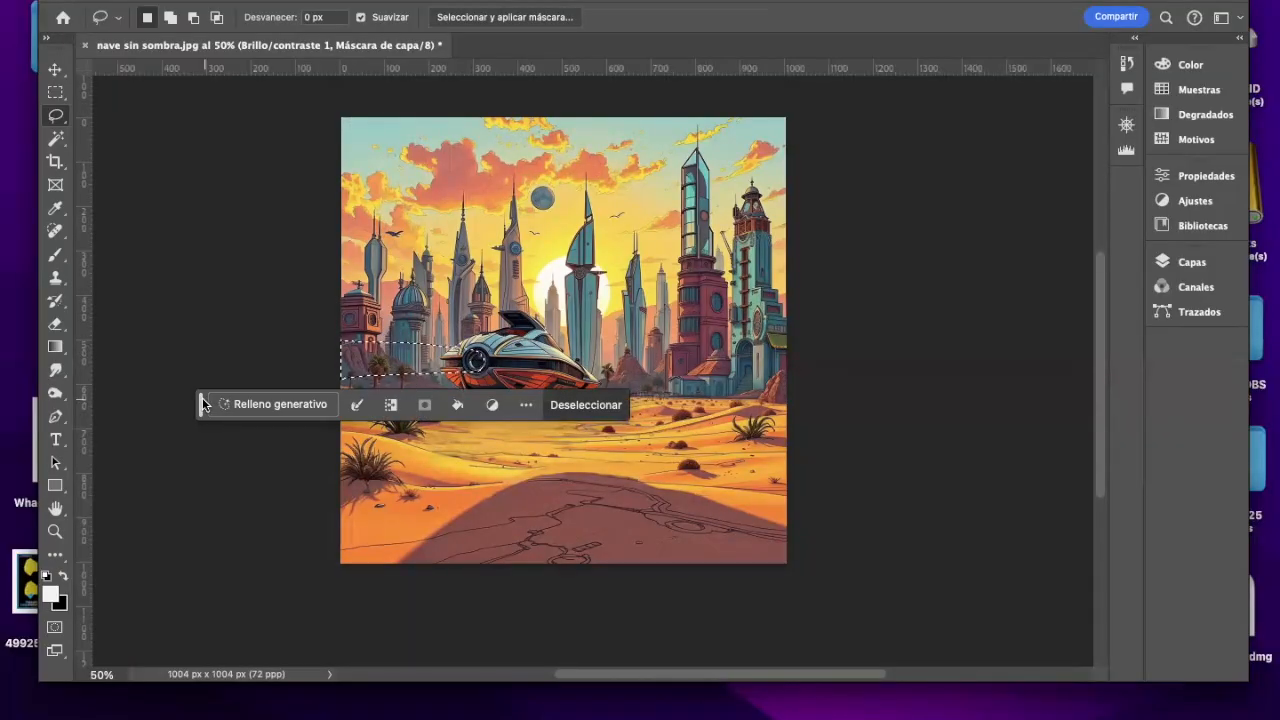
{"action": "left_click_drag", "start_coordinate": [199, 403], "coordinate": [193, 604]}
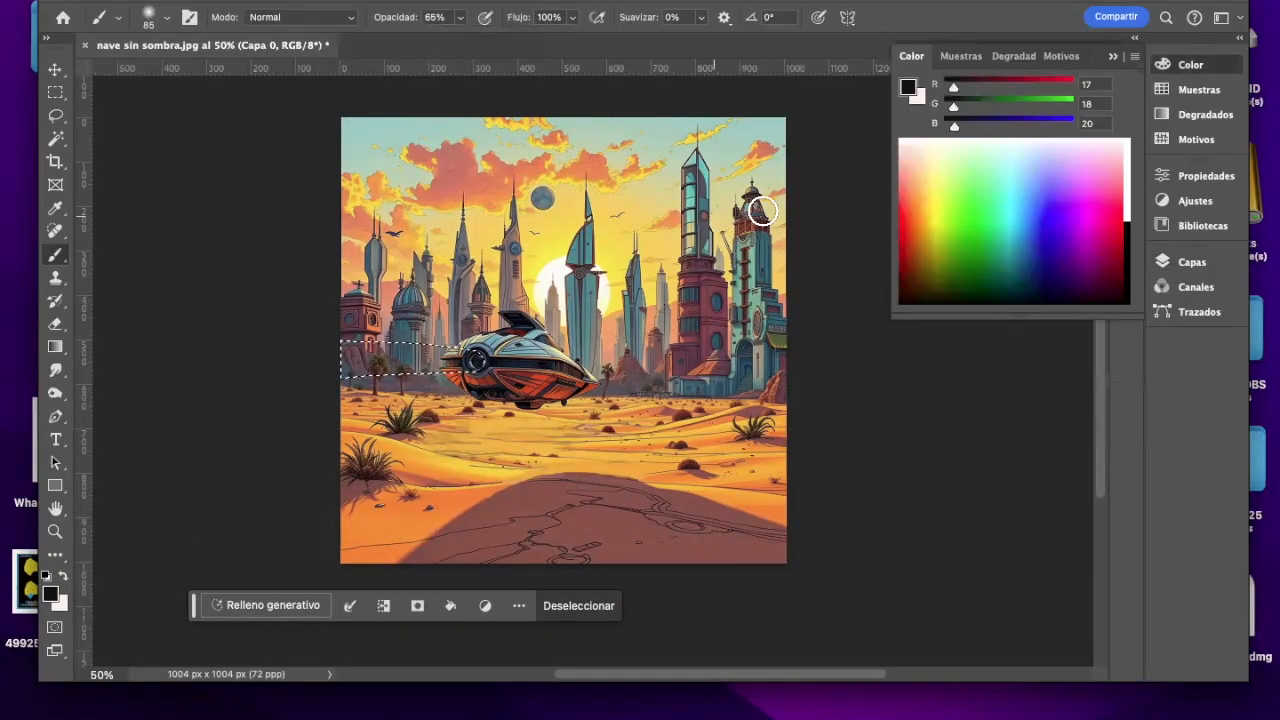
Step: Set the foreground colour to off-white #f5f1f1 and activate the Brush tool
{"action": "left_click", "coordinate": [908, 87]}
{"action": "left_click", "coordinate": [1128, 177]}
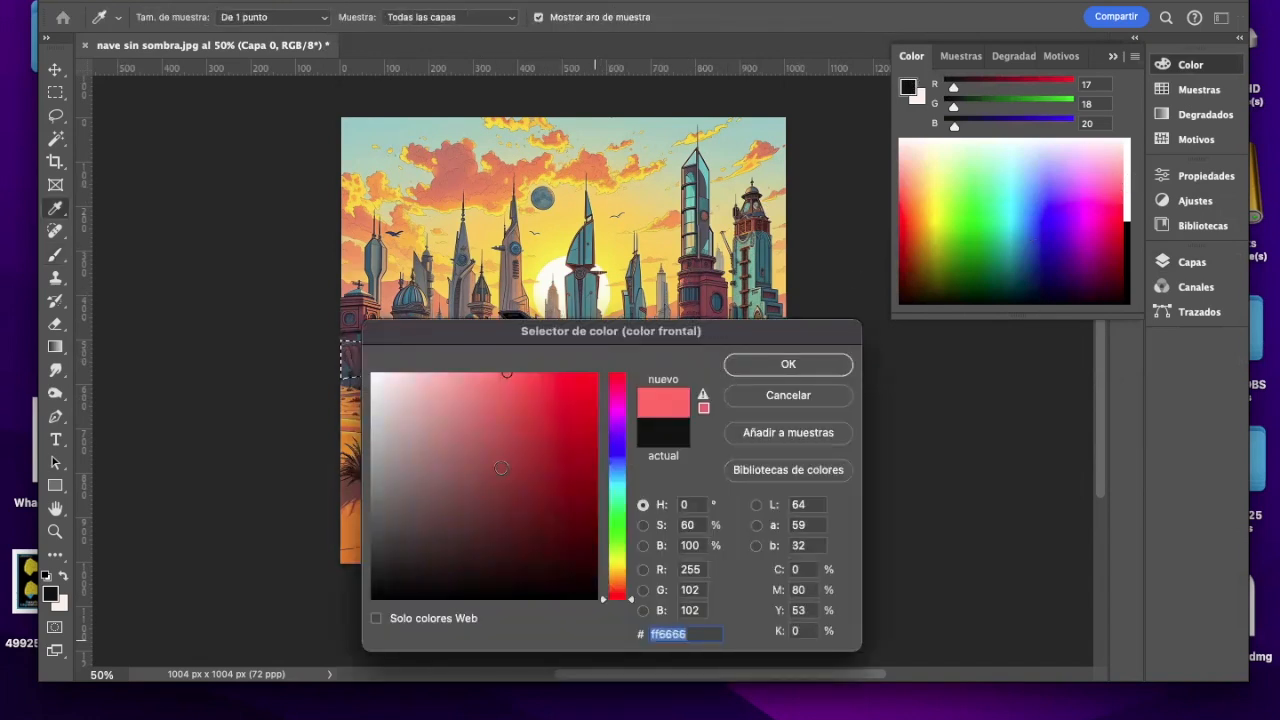
{"action": "left_click", "coordinate": [375, 381]}
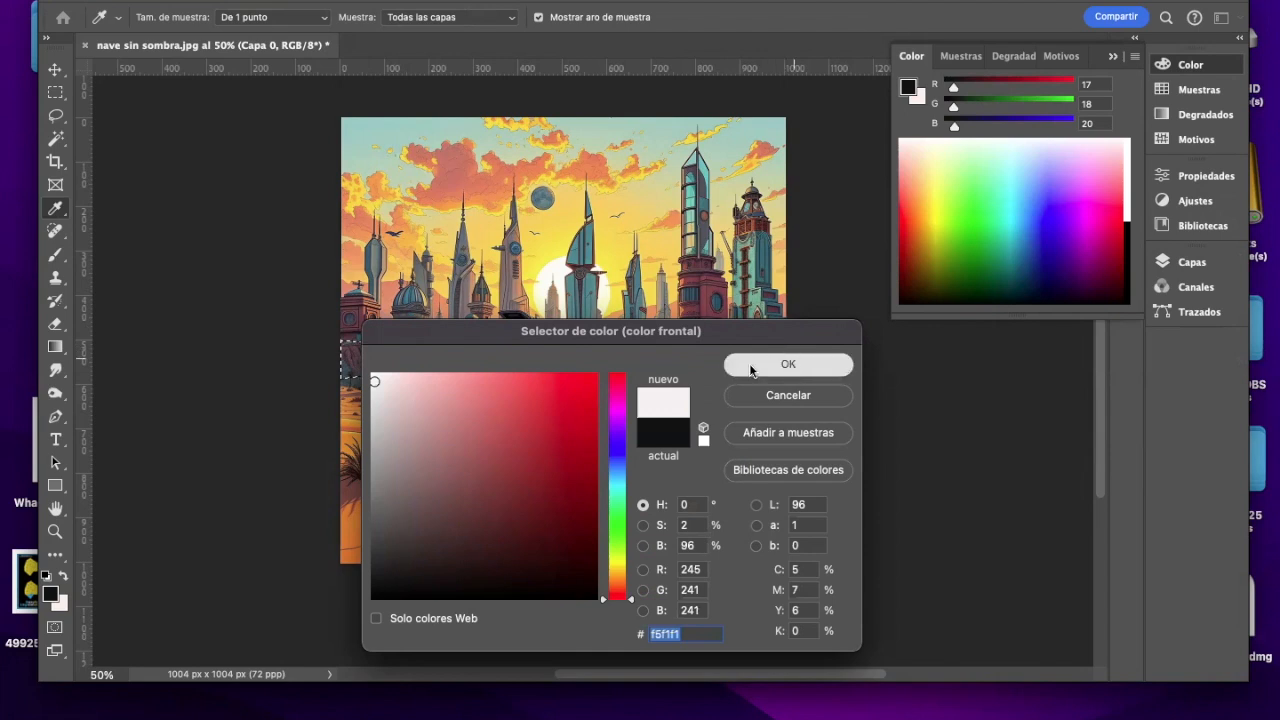
{"action": "left_click", "coordinate": [749, 363]}
{"action": "key", "text": "b"}
Step: Try a brush stroke at 65% opacity across the selected exhaust area, and undo it
{"action": "mouse_move", "coordinate": [494, 342]}
{"action": "left_mouse_down"}
{"action": "mouse_move", "coordinate": [489, 360]}
{"action": "mouse_move", "coordinate": [254, 346]}
{"action": "left_mouse_up"}
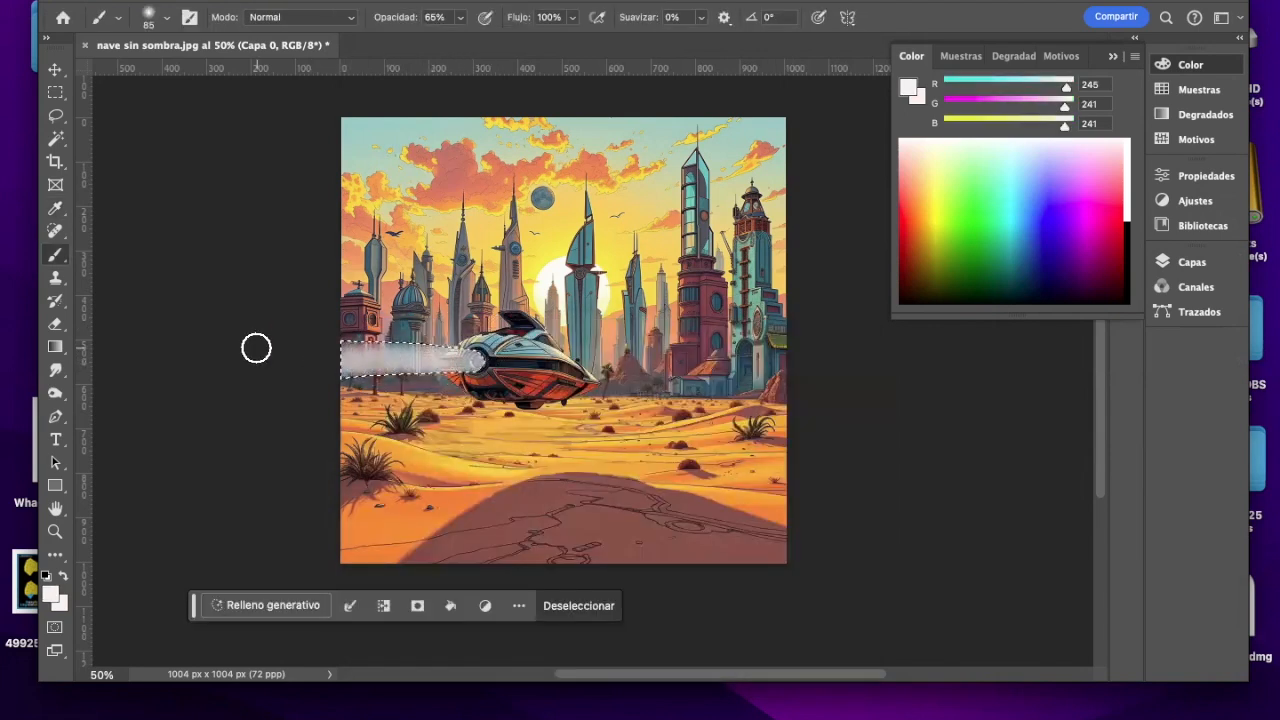
{"action": "left_click", "coordinate": [248, 0]}
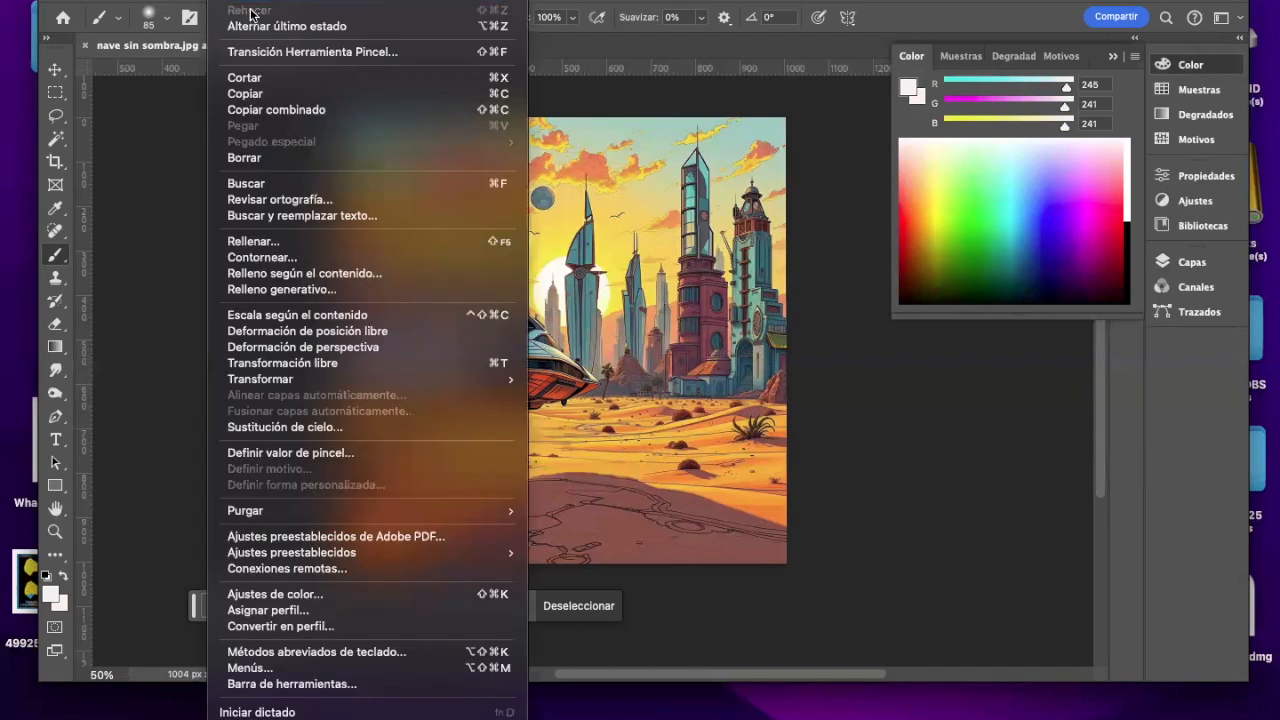
{"action": "left_click", "coordinate": [248, 0]}
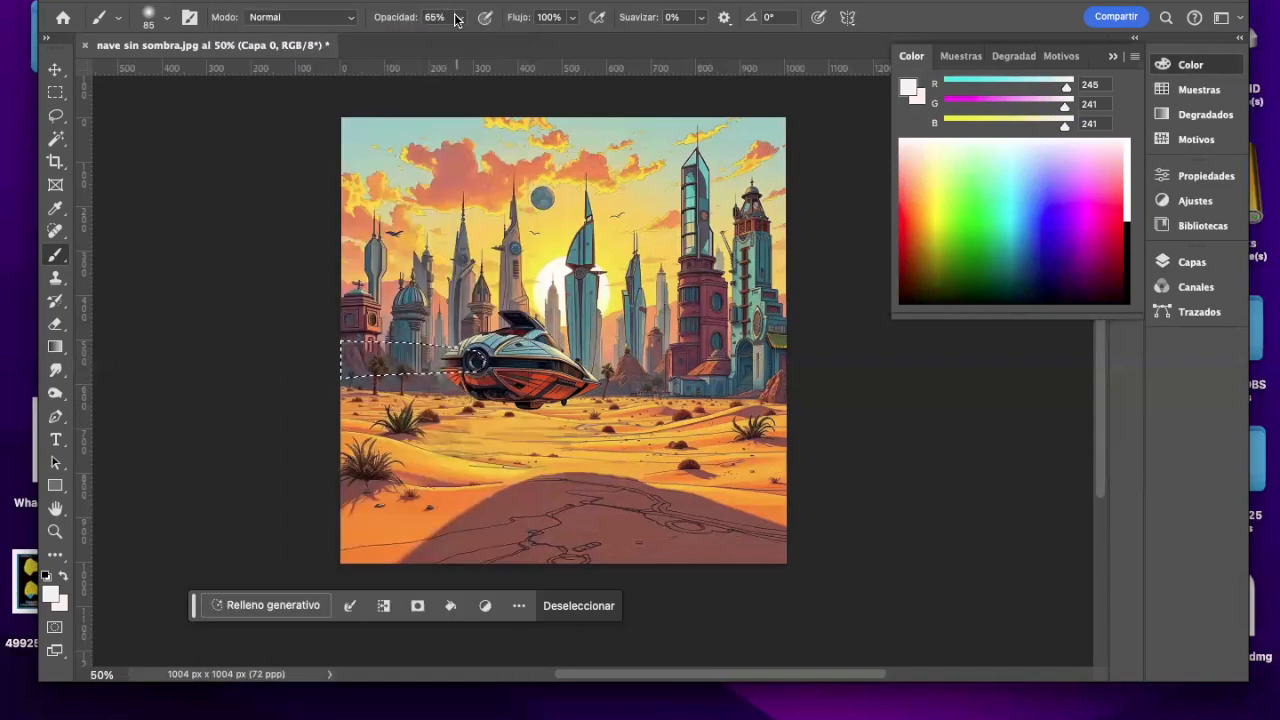
Step: Lower the brush opacity to 24% and paint a faint off-white exhaust trail inside the selection behind the engine
{"action": "left_click", "coordinate": [459, 17]}
{"action": "left_click", "coordinate": [427, 40]}
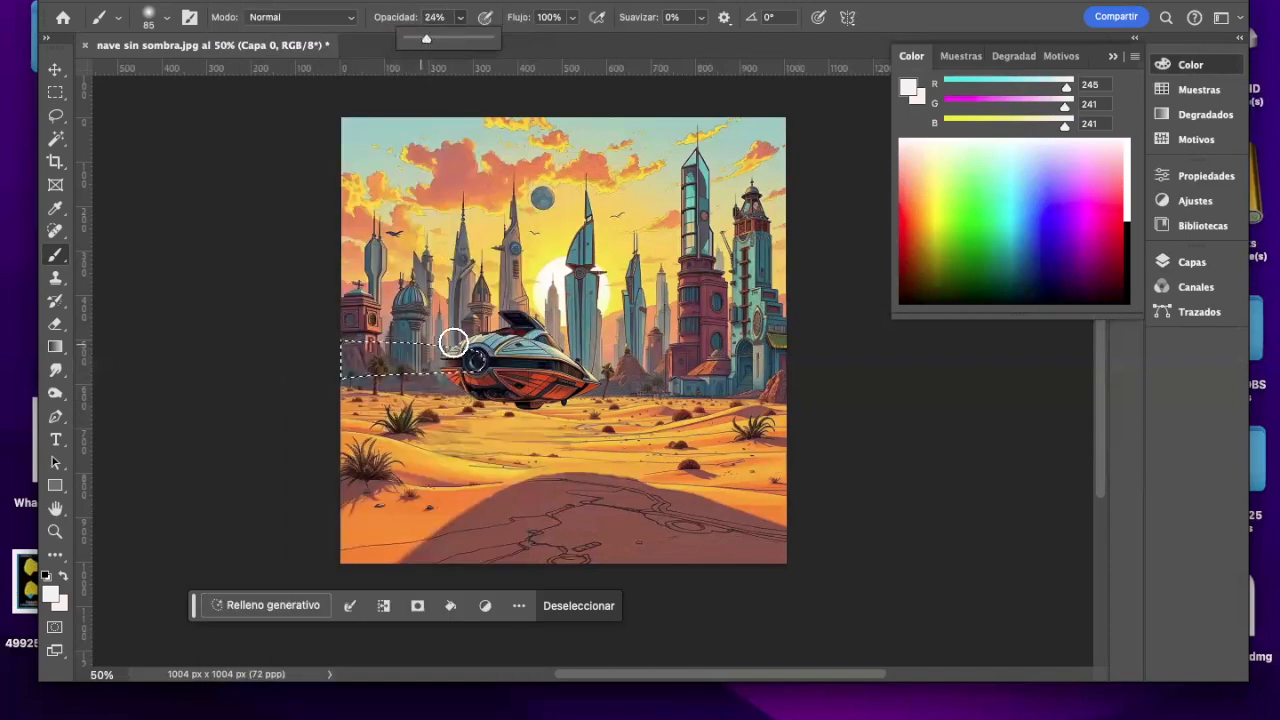
{"action": "left_click", "coordinate": [479, 359]}
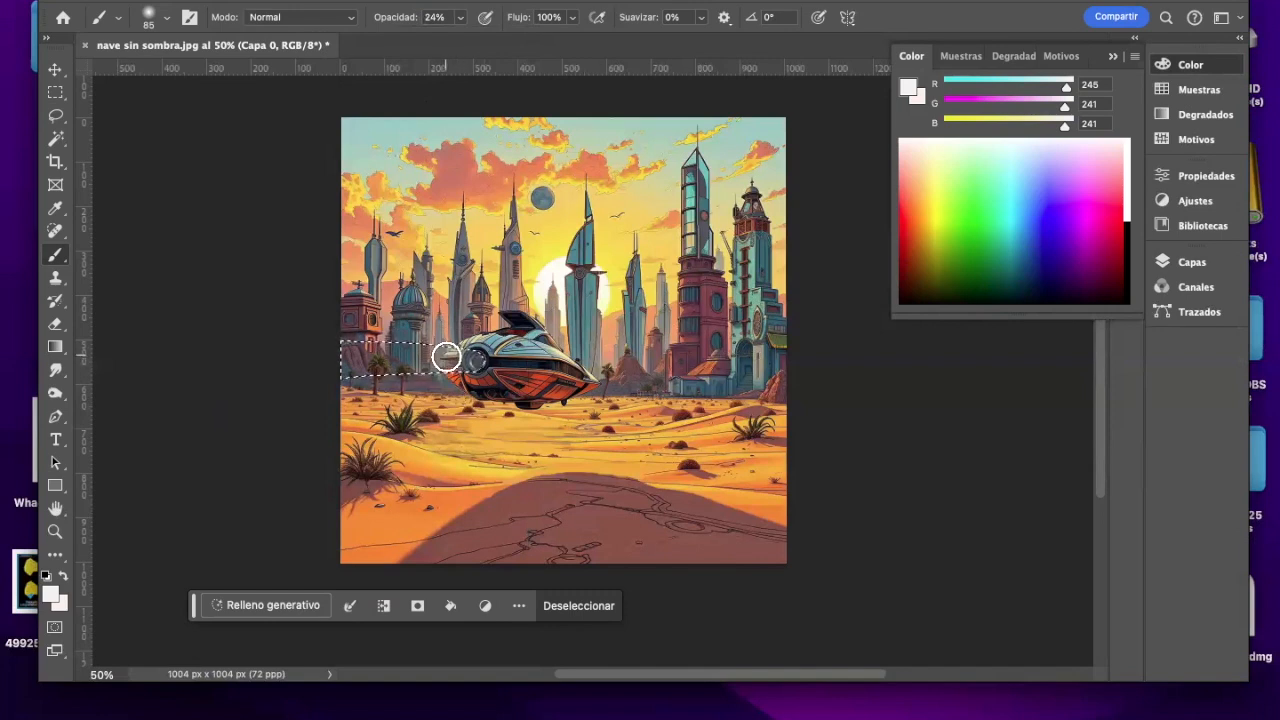
{"action": "mouse_move", "coordinate": [414, 355]}
{"action": "left_mouse_down"}
{"action": "mouse_move", "coordinate": [244, 359]}
{"action": "mouse_move", "coordinate": [341, 358]}
{"action": "left_mouse_up"}
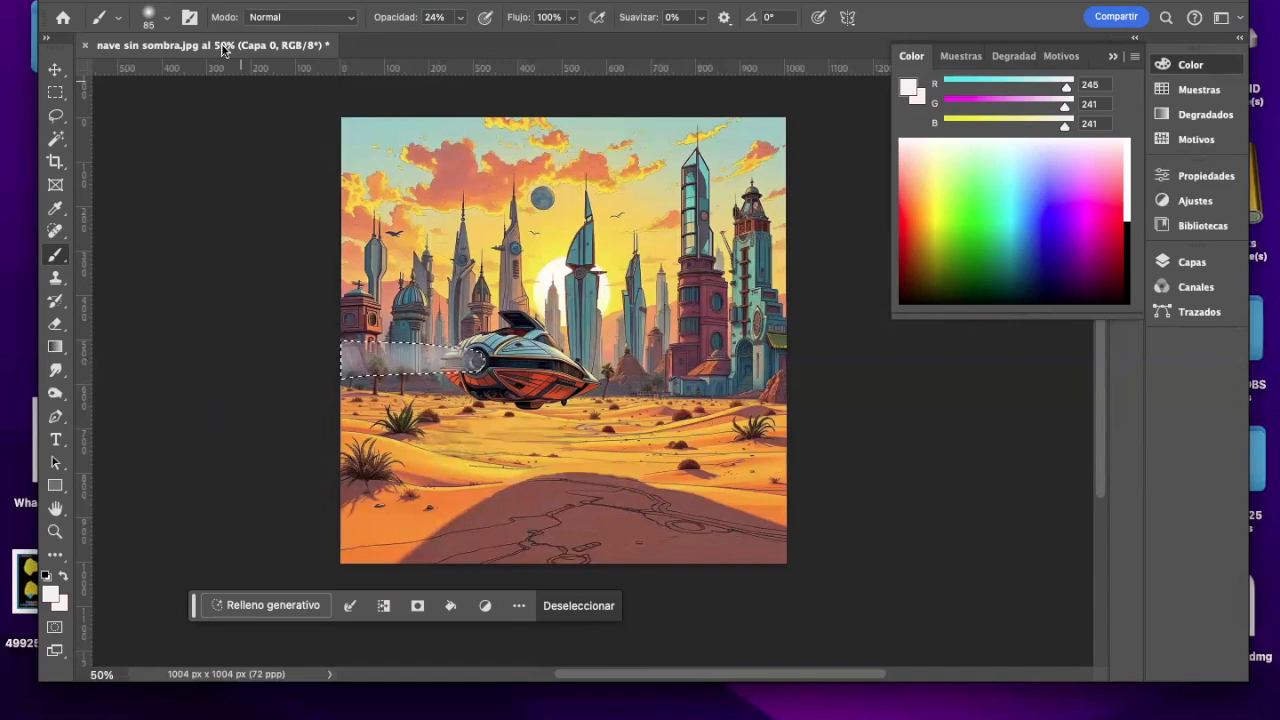
Step: Reduce the brush size to 52 px and build up the off-white exhaust trail inside the selection
{"action": "left_click", "coordinate": [166, 17]}
{"action": "left_click", "coordinate": [168, 66]}
{"action": "left_click", "coordinate": [167, 17]}
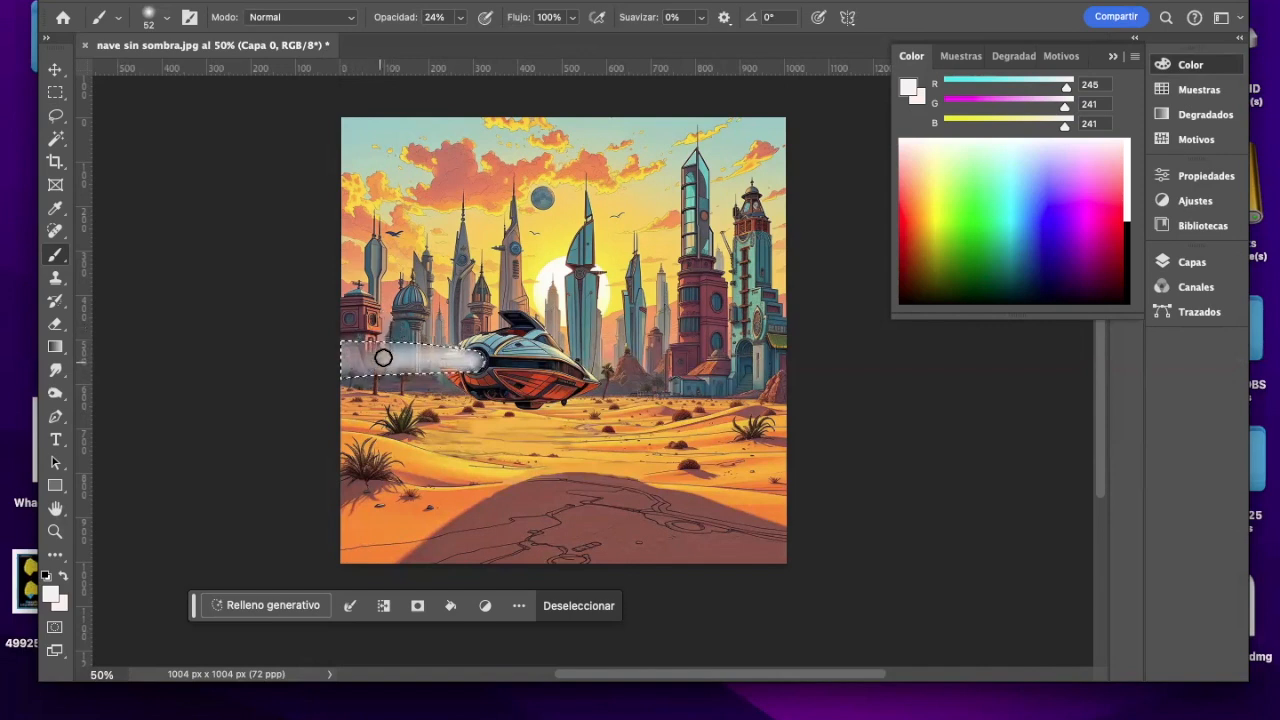
{"action": "left_click_drag", "start_coordinate": [382, 356], "coordinate": [283, 357]}
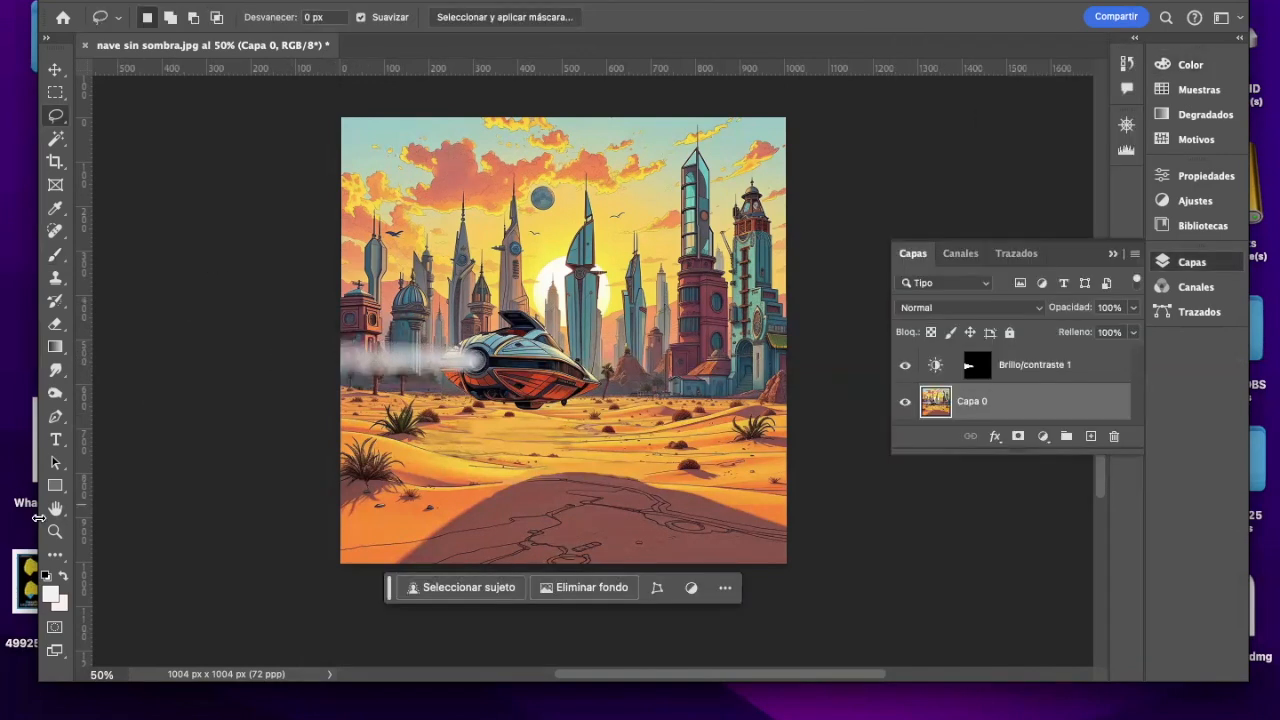
Step: Remove the selection and brush extra off-white smoke along the upper edge of the exhaust trail on Capa 0
{"action": "left_click", "coordinate": [54, 530]}
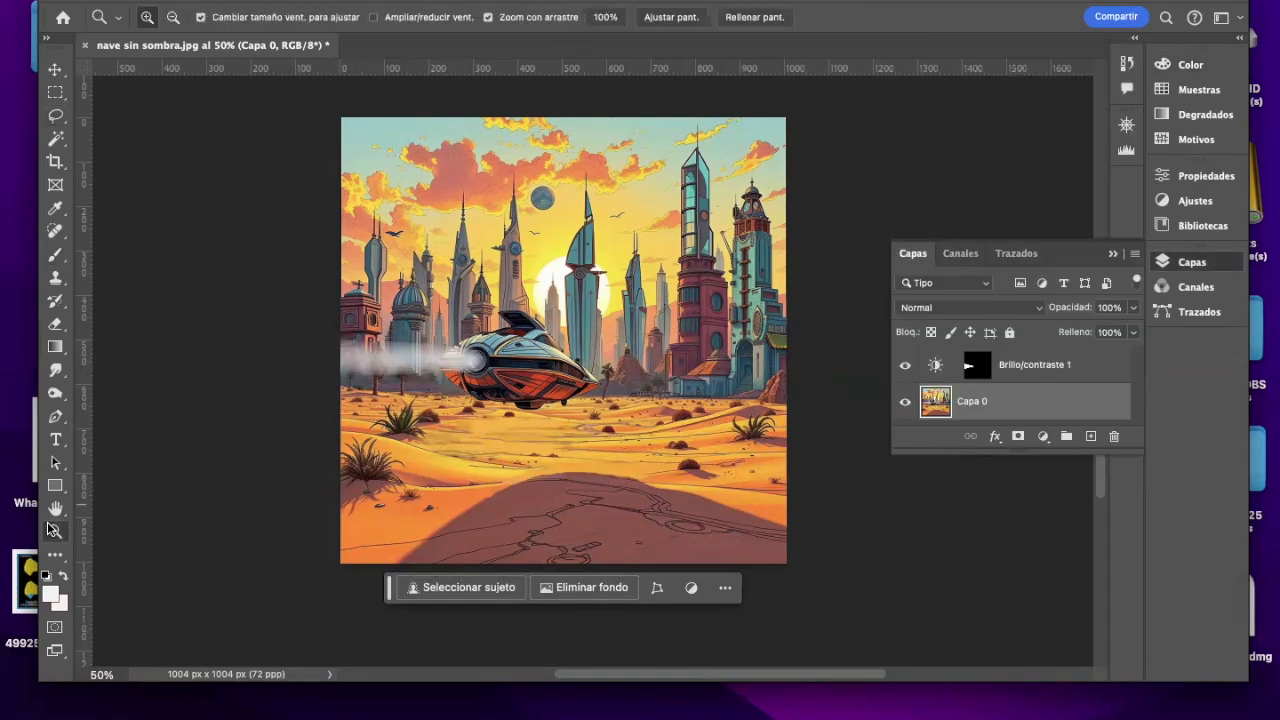
{"action": "left_click", "coordinate": [412, 354]}
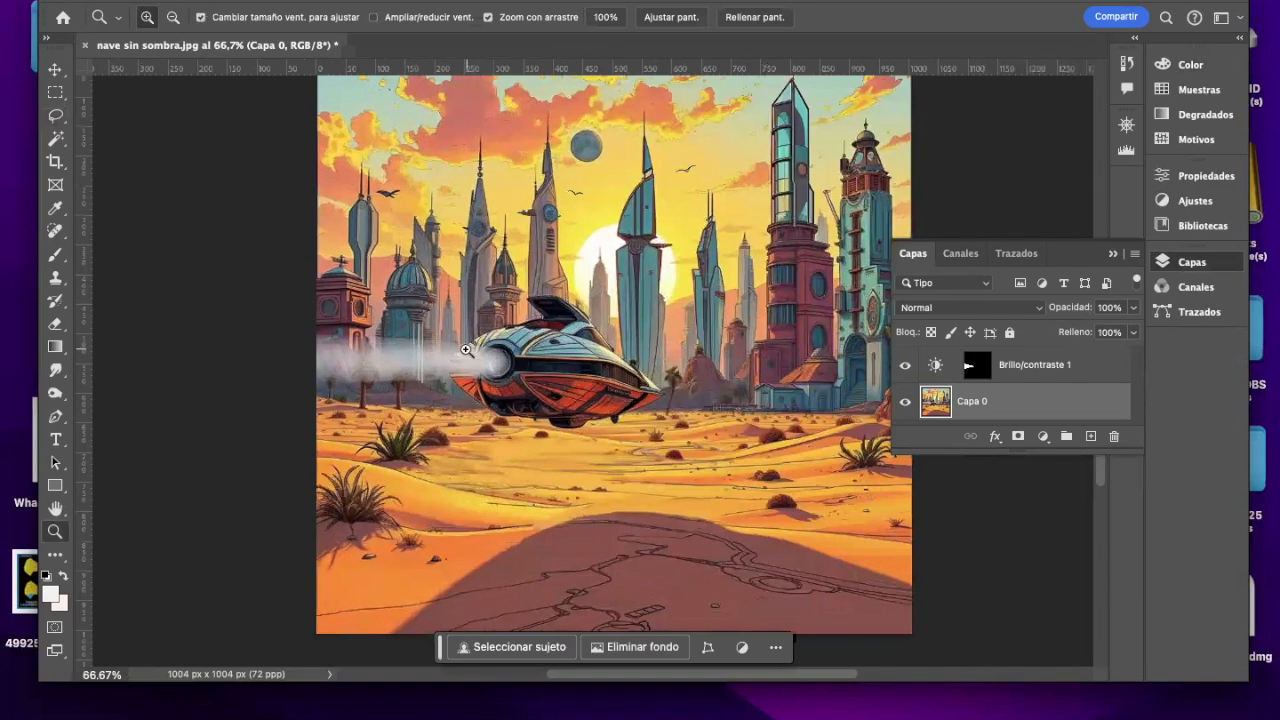
{"action": "left_click", "coordinate": [55, 255]}
{"action": "left_click", "coordinate": [1043, 437]}
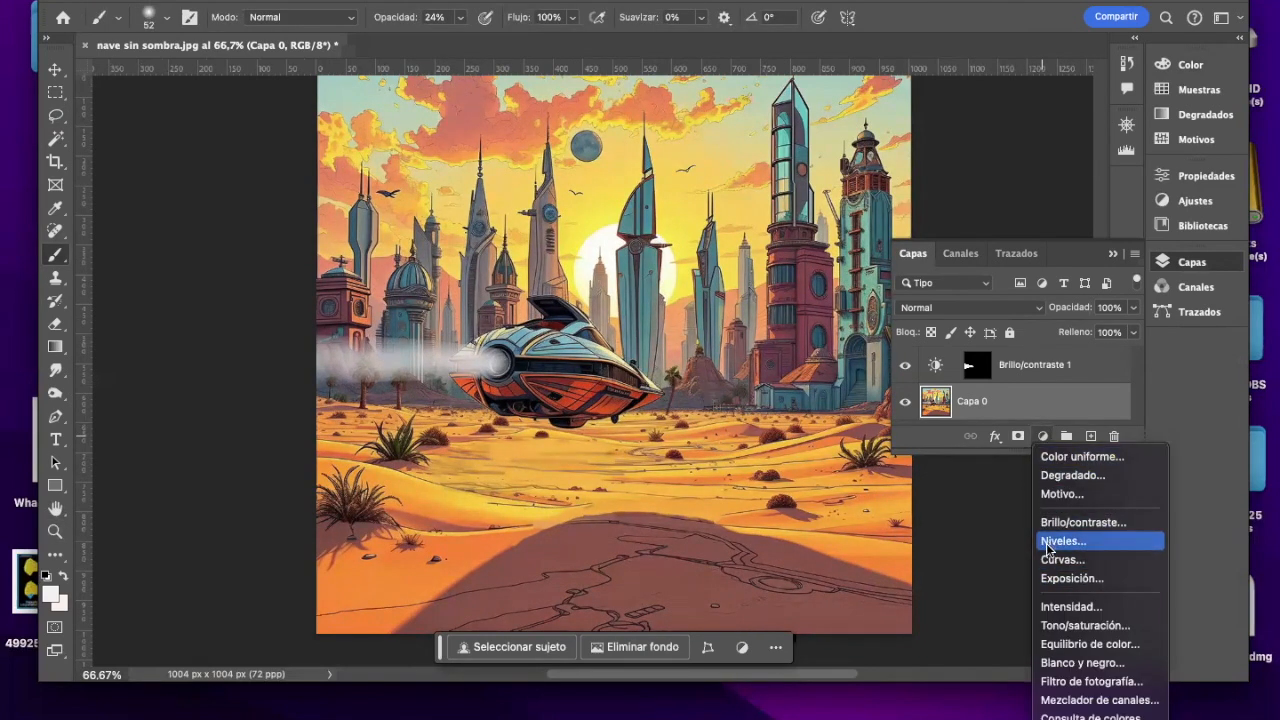
{"action": "left_click", "coordinate": [968, 491]}
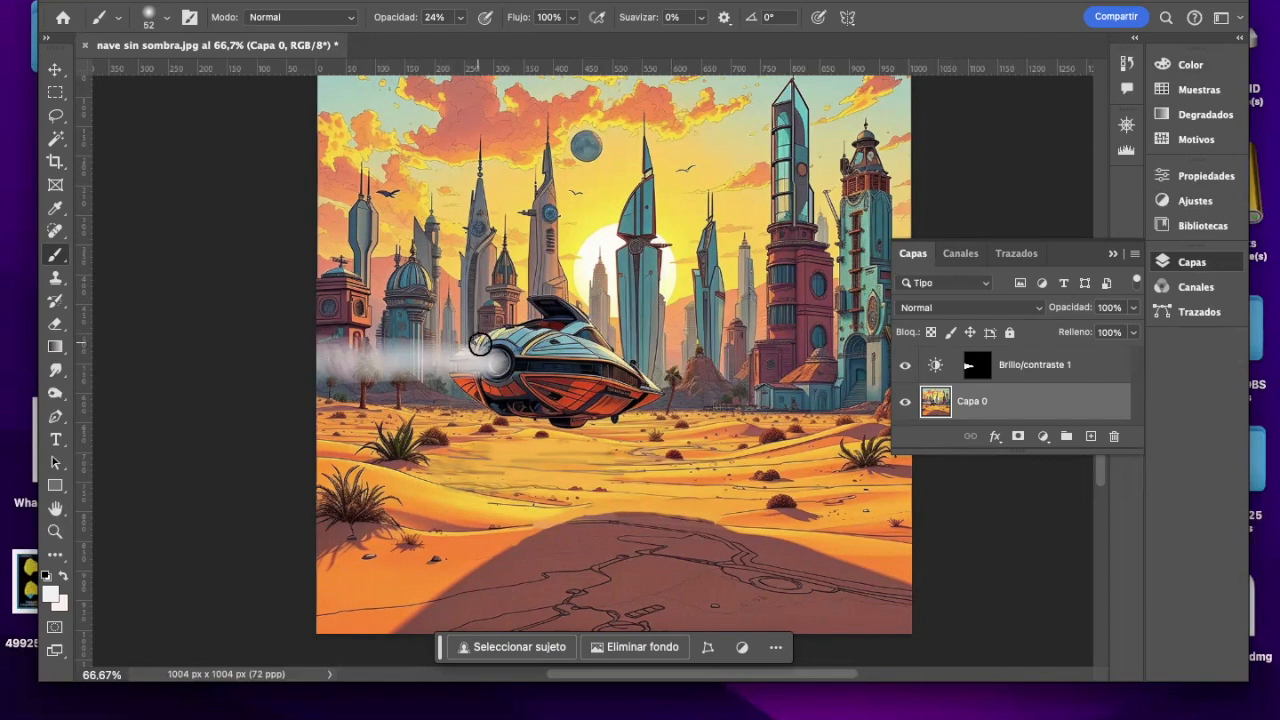
{"action": "mouse_move", "coordinate": [487, 346]}
{"action": "left_mouse_down"}
{"action": "mouse_move", "coordinate": [314, 330]}
{"action": "mouse_move", "coordinate": [480, 366]}
{"action": "mouse_move", "coordinate": [359, 389]}
{"action": "mouse_move", "coordinate": [272, 384]}
{"action": "mouse_move", "coordinate": [389, 376]}
{"action": "mouse_move", "coordinate": [393, 390]}
{"action": "mouse_move", "coordinate": [368, 384]}
{"action": "mouse_move", "coordinate": [423, 381]}
{"action": "mouse_move", "coordinate": [408, 368]}
{"action": "mouse_move", "coordinate": [471, 355]}
{"action": "mouse_move", "coordinate": [398, 346]}
{"action": "left_mouse_up"}
{"action": "mouse_move", "coordinate": [389, 343]}
{"action": "left_mouse_down"}
{"action": "mouse_move", "coordinate": [347, 340]}
{"action": "mouse_move", "coordinate": [359, 375]}
{"action": "mouse_move", "coordinate": [320, 390]}
{"action": "mouse_move", "coordinate": [281, 349]}
{"action": "left_mouse_up"}
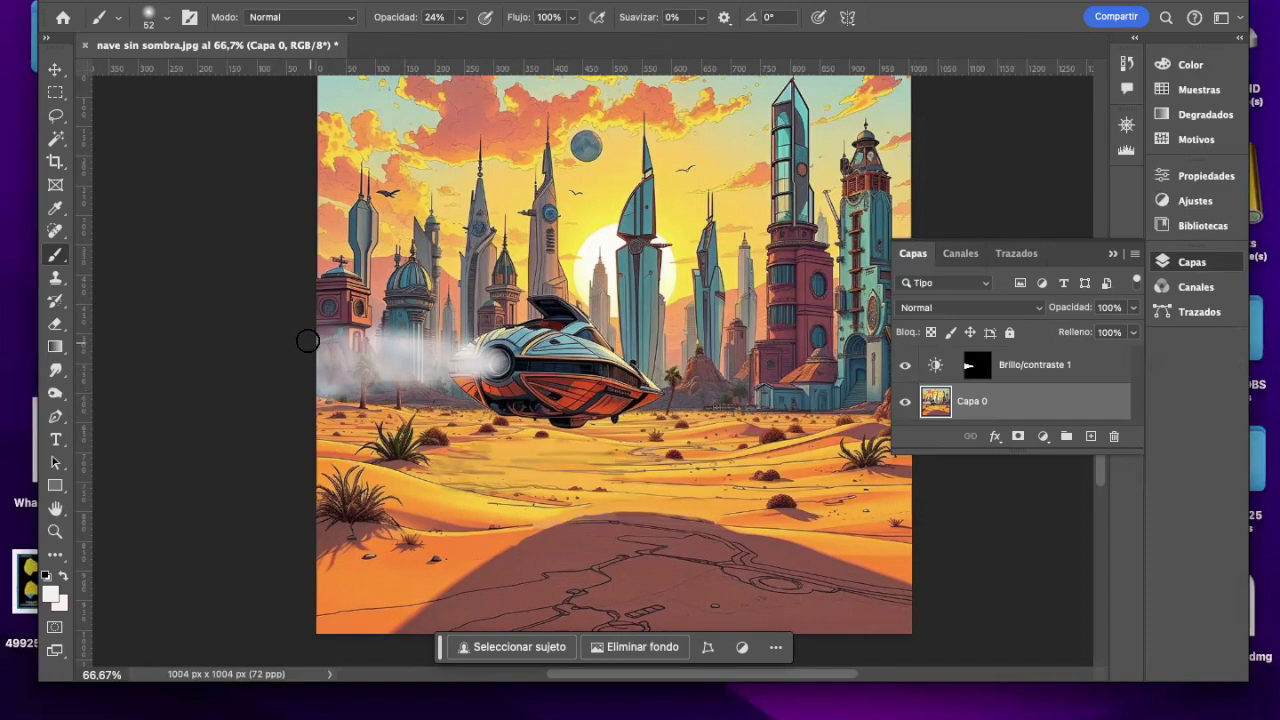
Step: Darken the smoke next to the ship's engine using the Burn tool at 51 px size and 3% hardness
{"action": "left_click", "coordinate": [56, 390]}
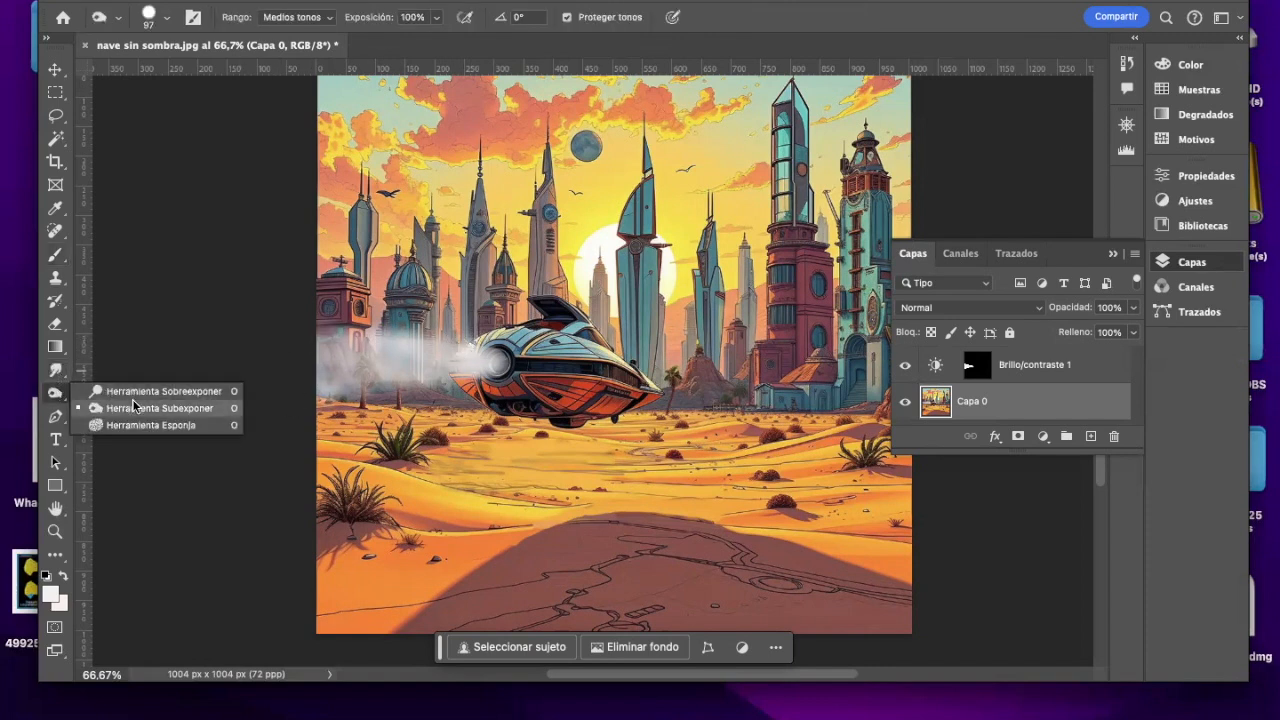
{"action": "left_click", "coordinate": [136, 405]}
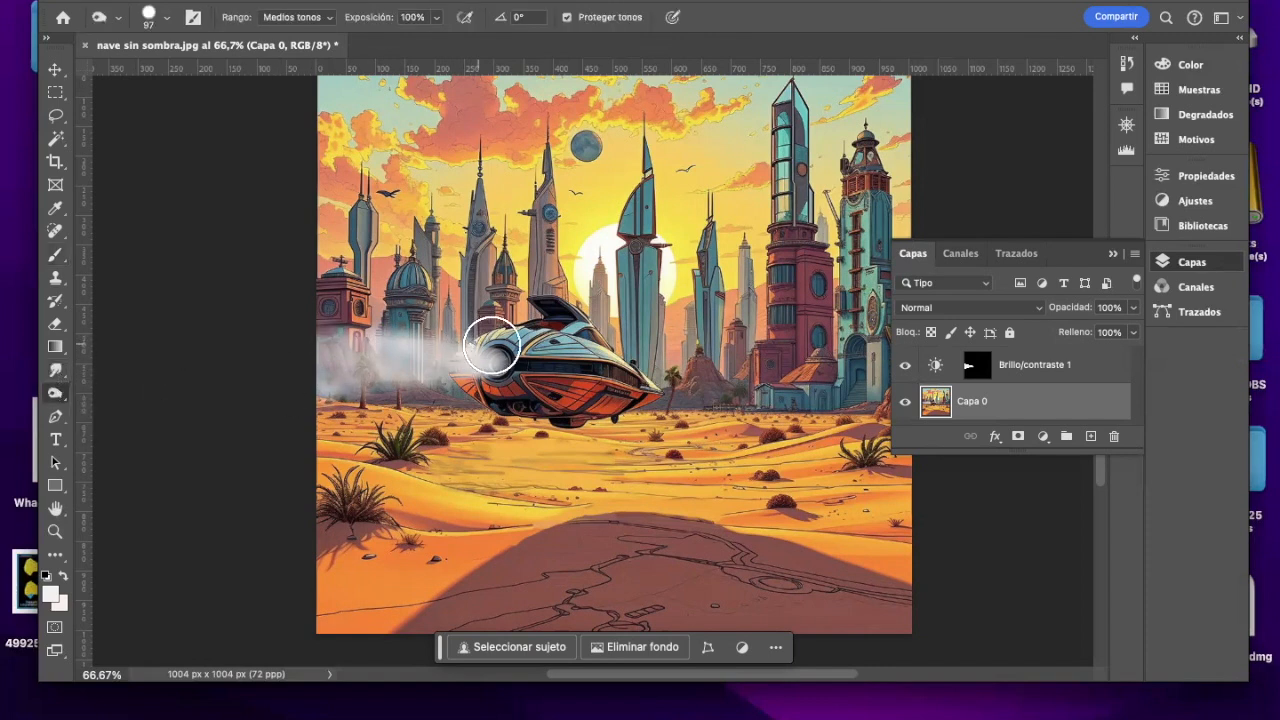
{"action": "left_click", "coordinate": [166, 20]}
{"action": "left_click_drag", "start_coordinate": [172, 73], "coordinate": [167, 73]}
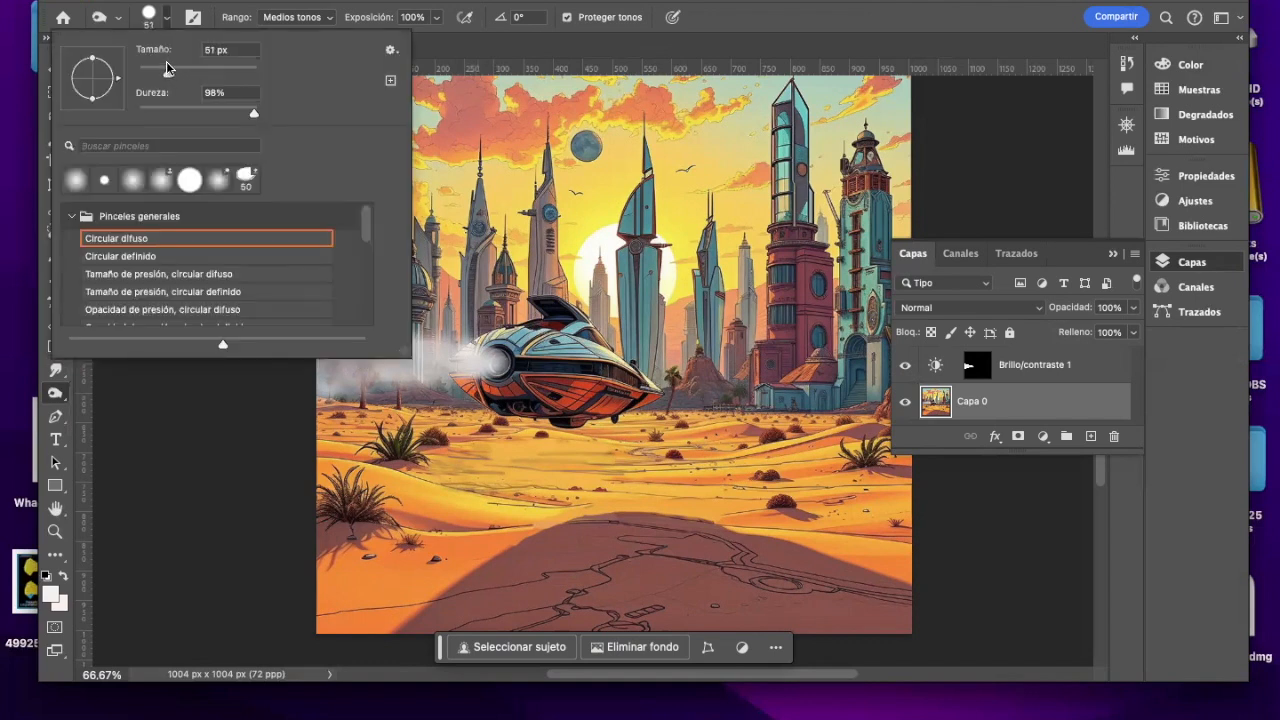
{"action": "left_click", "coordinate": [142, 109]}
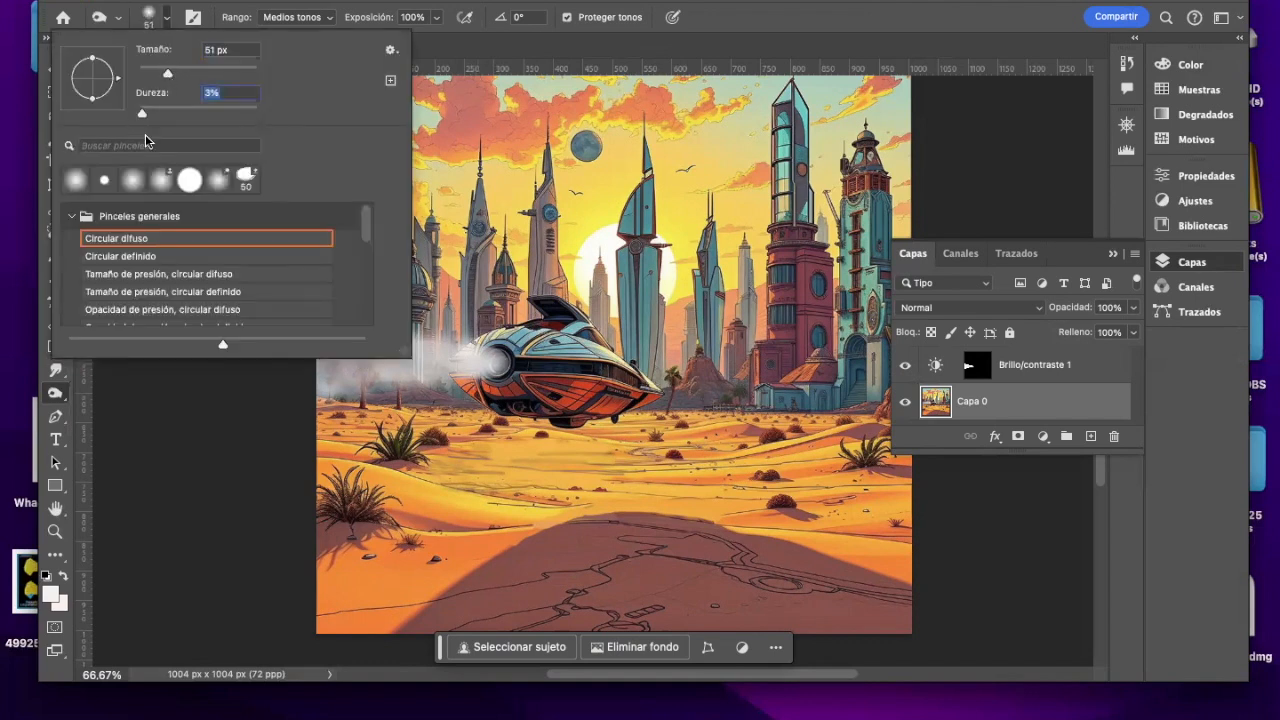
{"action": "left_click", "coordinate": [470, 358]}
{"action": "mouse_move", "coordinate": [471, 360]}
{"action": "left_mouse_down"}
{"action": "mouse_move", "coordinate": [426, 371]}
{"action": "mouse_move", "coordinate": [454, 369]}
{"action": "mouse_move", "coordinate": [460, 351]}
{"action": "left_mouse_up"}
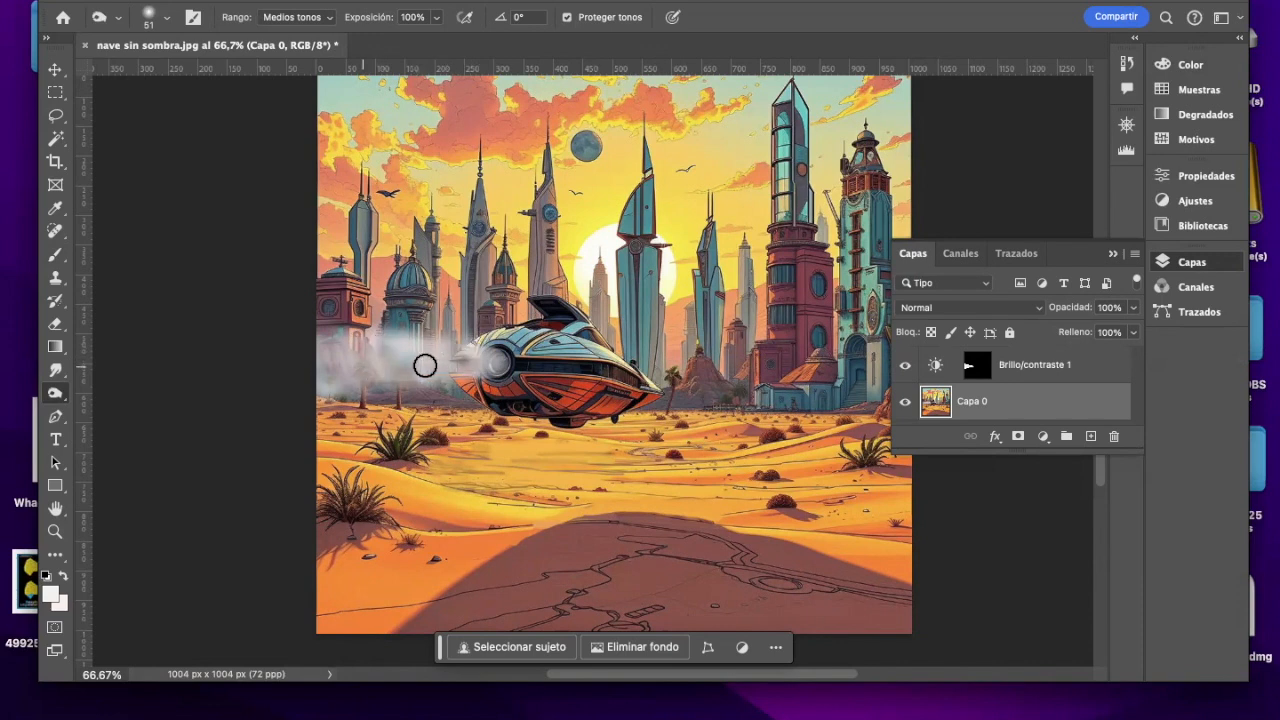
Step: Paint a soft orange-red glow (R 215, G 52, B 0) on the ship's round engine with a 37 px brush
{"action": "left_click", "coordinate": [55, 255]}
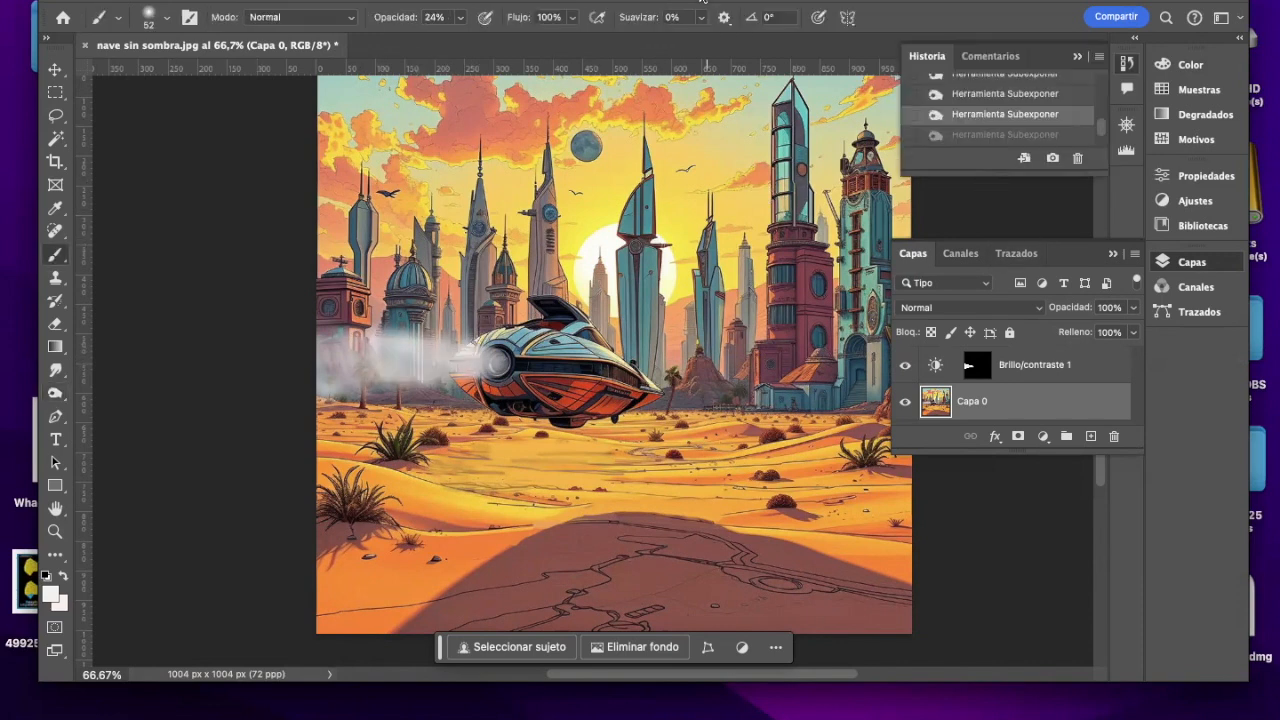
{"action": "left_click", "coordinate": [708, 6]}
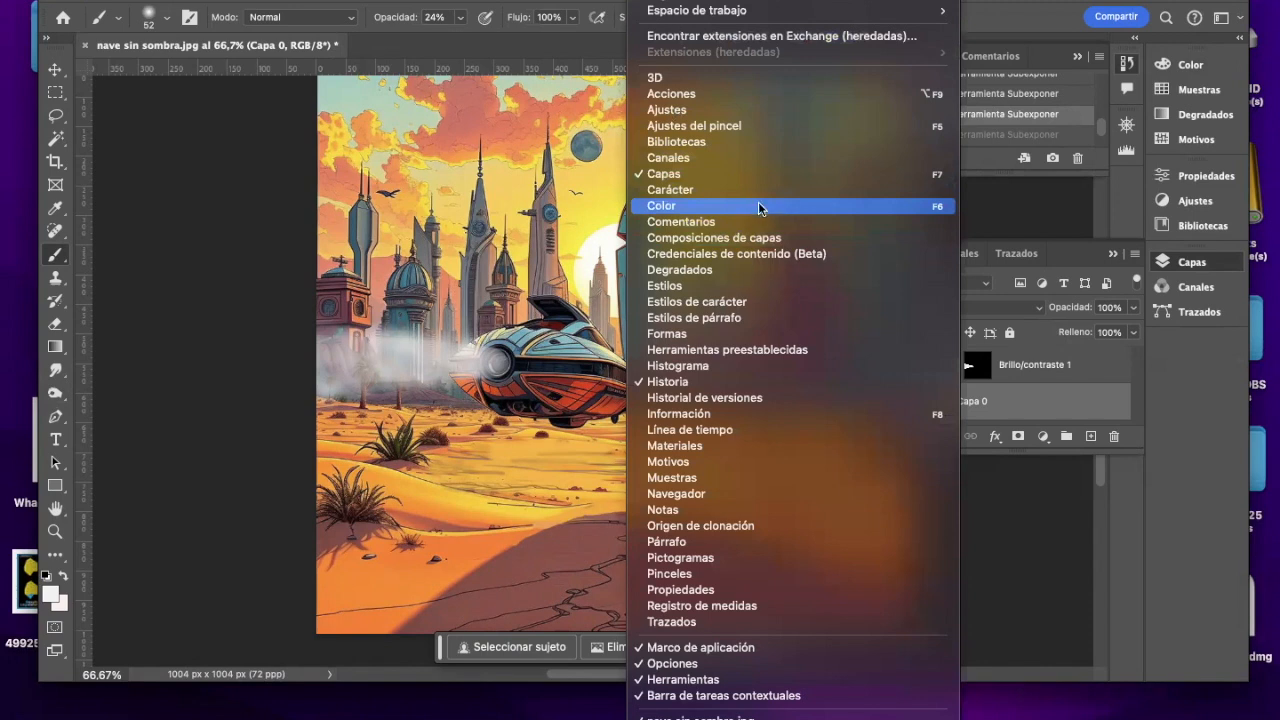
{"action": "left_click", "coordinate": [758, 203]}
{"action": "left_click", "coordinate": [912, 228]}
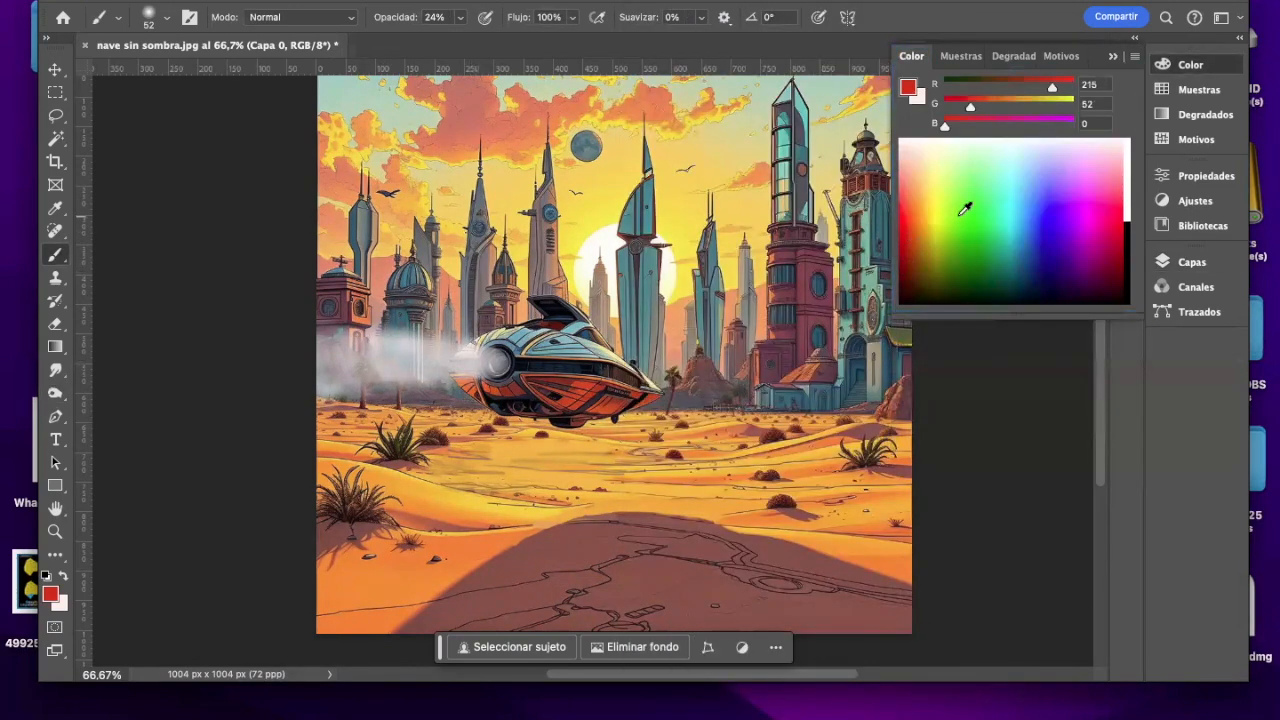
{"action": "left_click", "coordinate": [168, 18]}
{"action": "left_click_drag", "start_coordinate": [166, 73], "coordinate": [159, 73]}
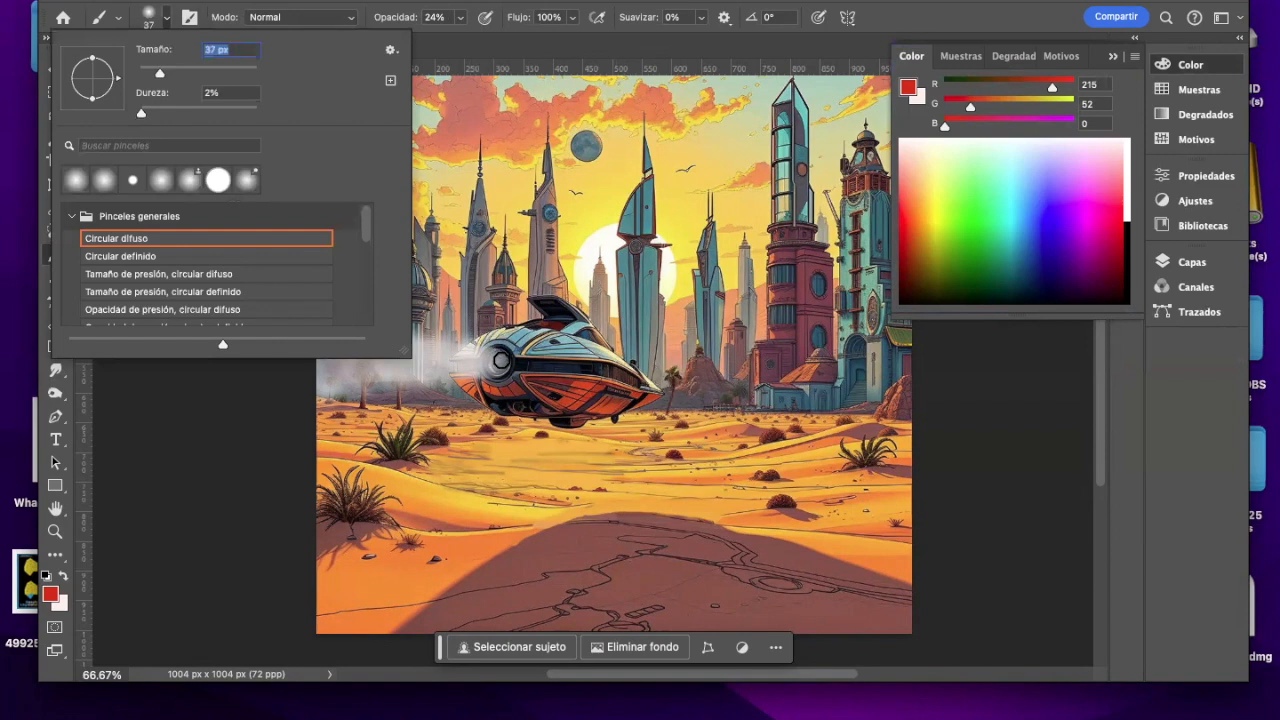
{"action": "left_click", "coordinate": [499, 363]}
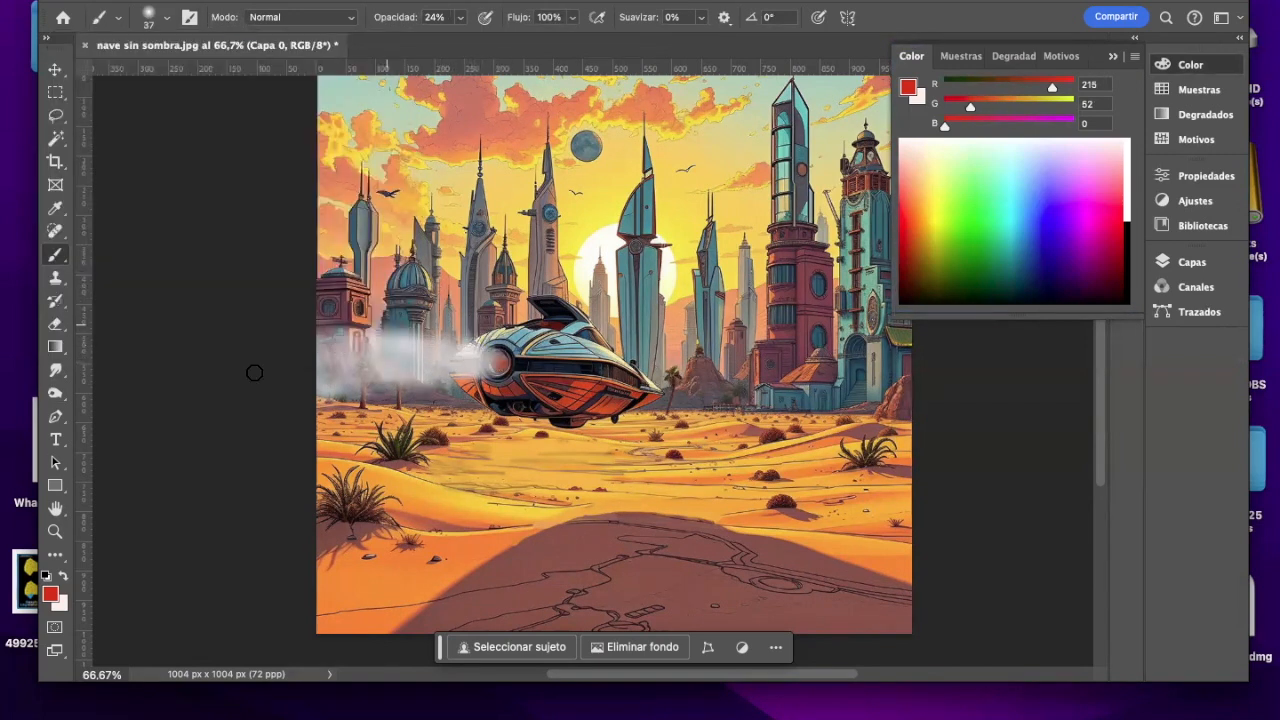
Step: Try to darken the ship's round engine using the Burn tool at 30 px size
{"action": "left_click", "coordinate": [55, 393]}
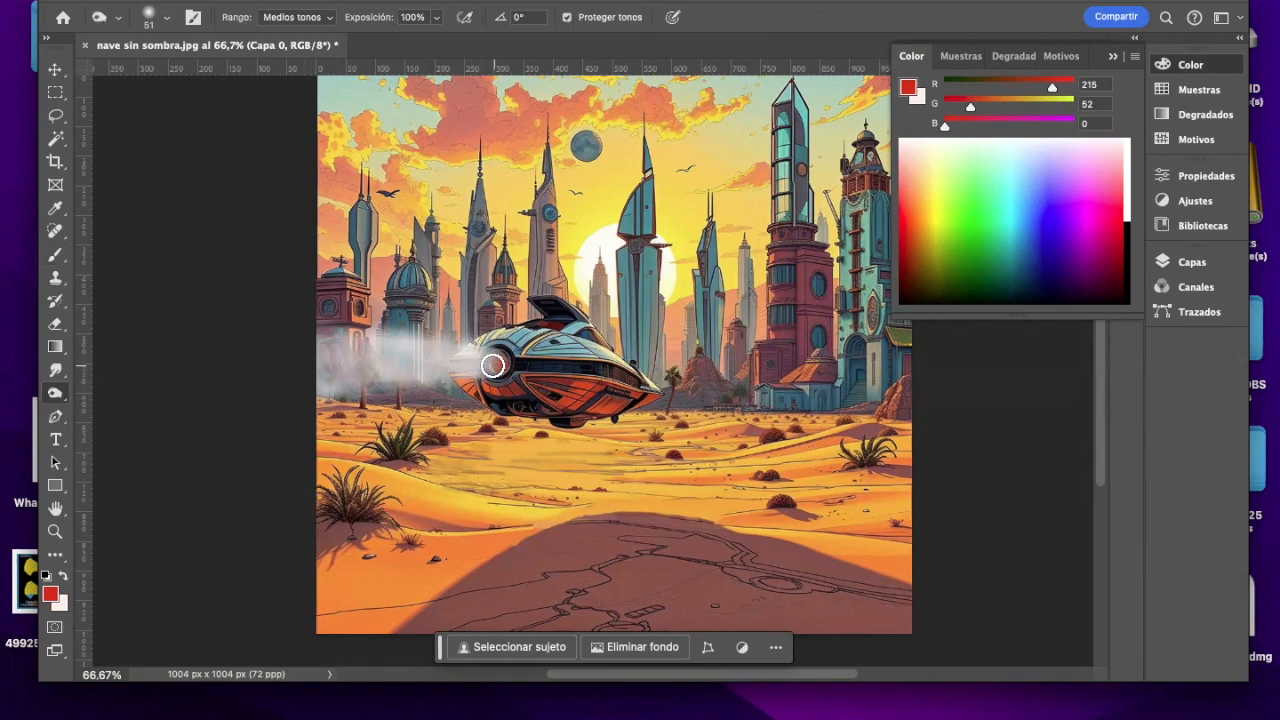
{"action": "left_click", "coordinate": [167, 19]}
{"action": "left_click_drag", "start_coordinate": [160, 70], "coordinate": [155, 72]}
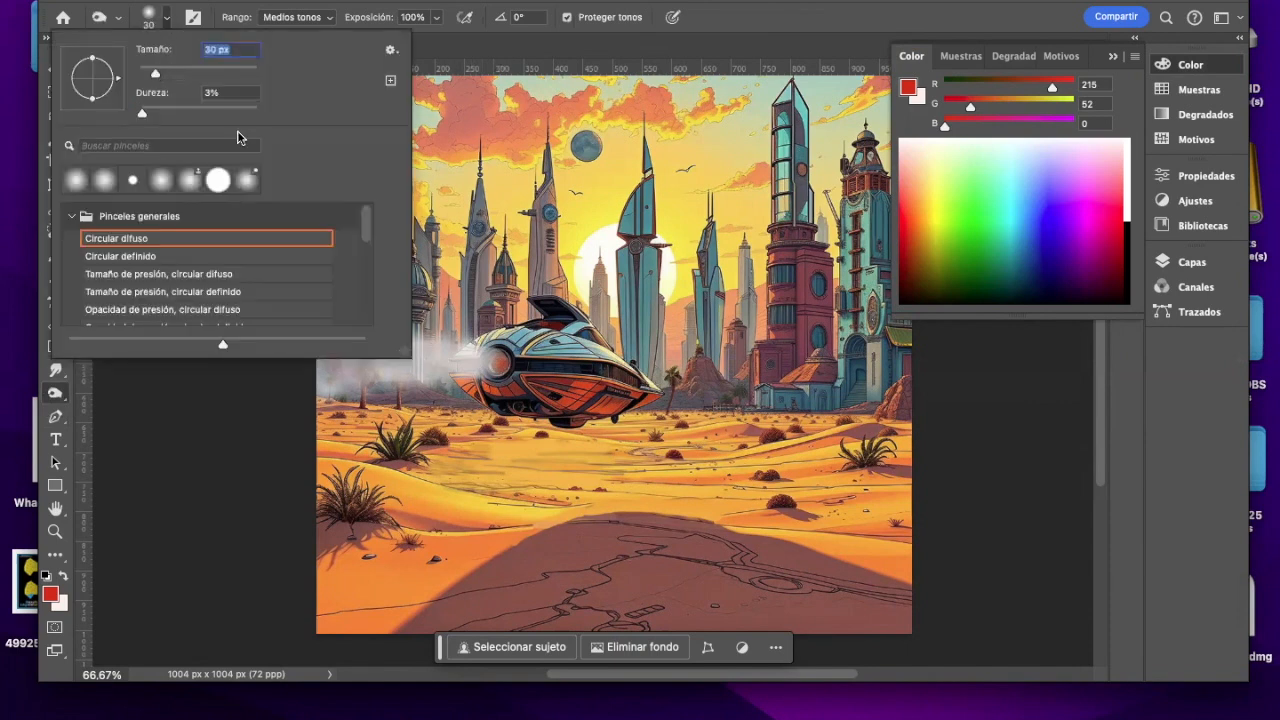
{"action": "key", "text": "Return"}
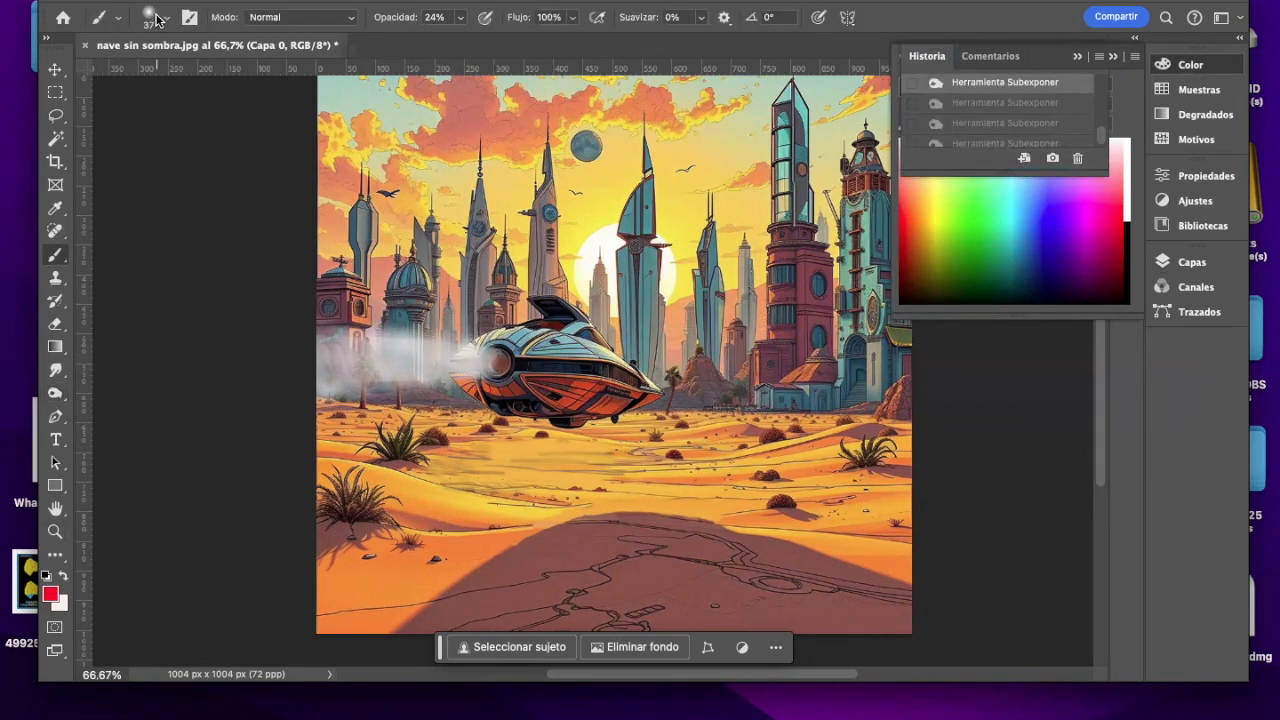
Step: Paint the engine's center red (R 204, G 15, B 0) with a 21 px brush and pick blue (R 27, G 76, B 255)
{"action": "left_click", "coordinate": [163, 19]}
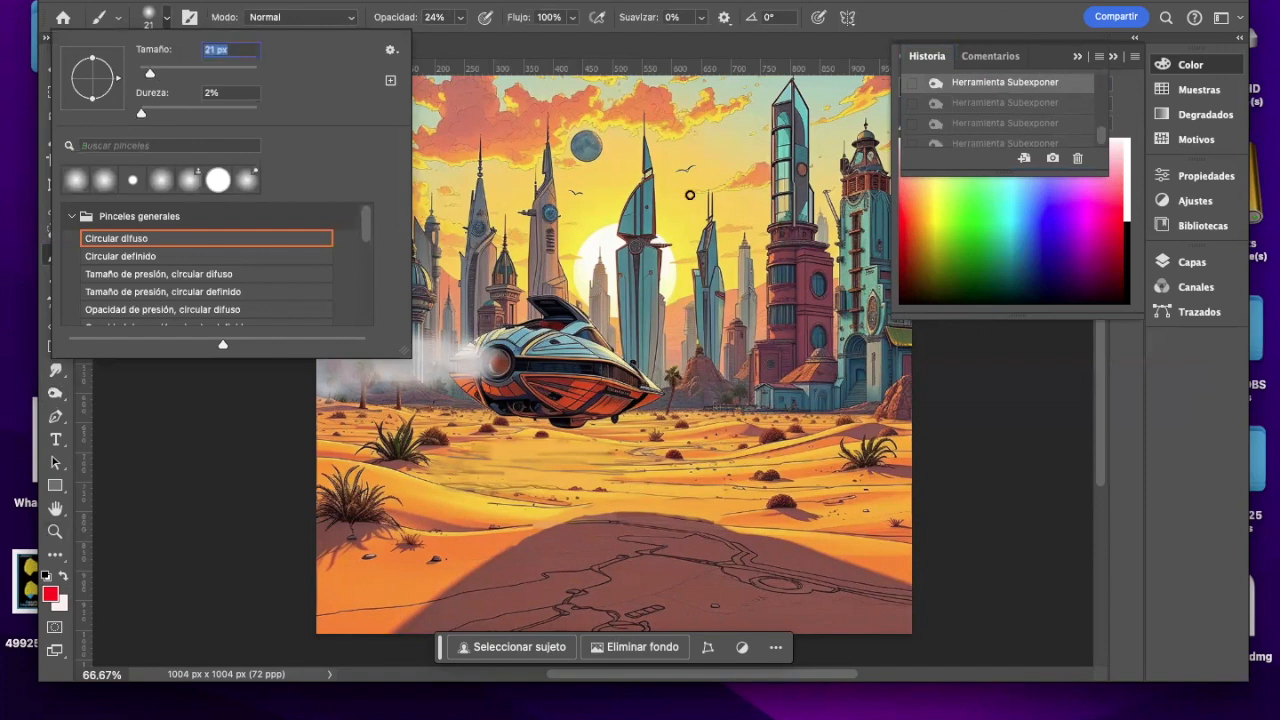
{"action": "left_click", "coordinate": [902, 237]}
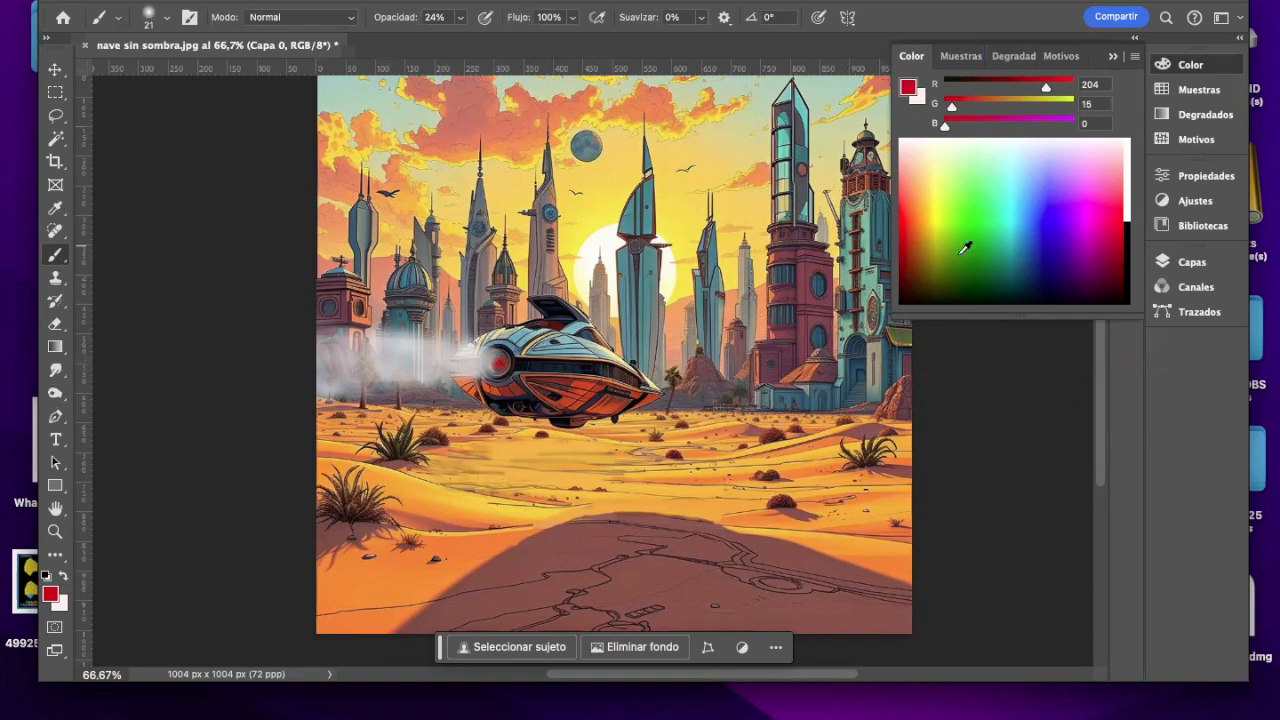
{"action": "left_click", "coordinate": [1047, 205]}
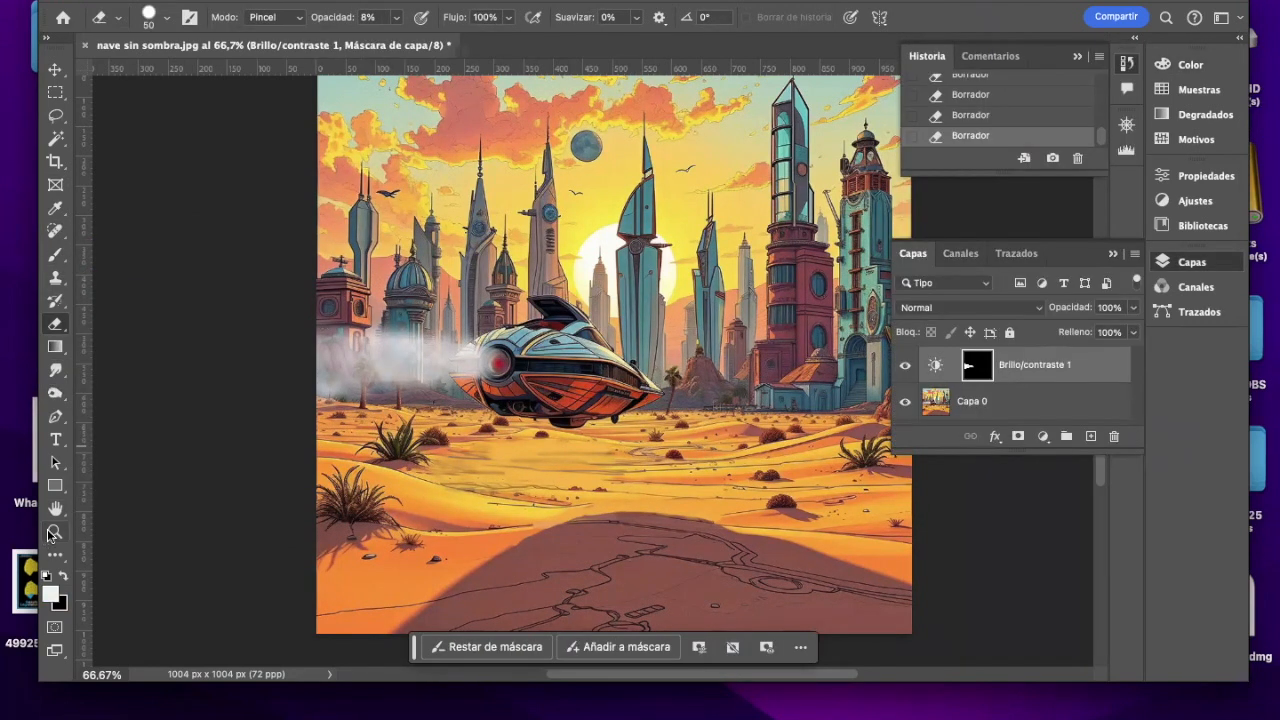
Step: Burn the smoke next to the engine at 46 px size, on the Brillo/contraste 1 mask and on Capa 0
{"action": "left_click", "coordinate": [55, 531]}
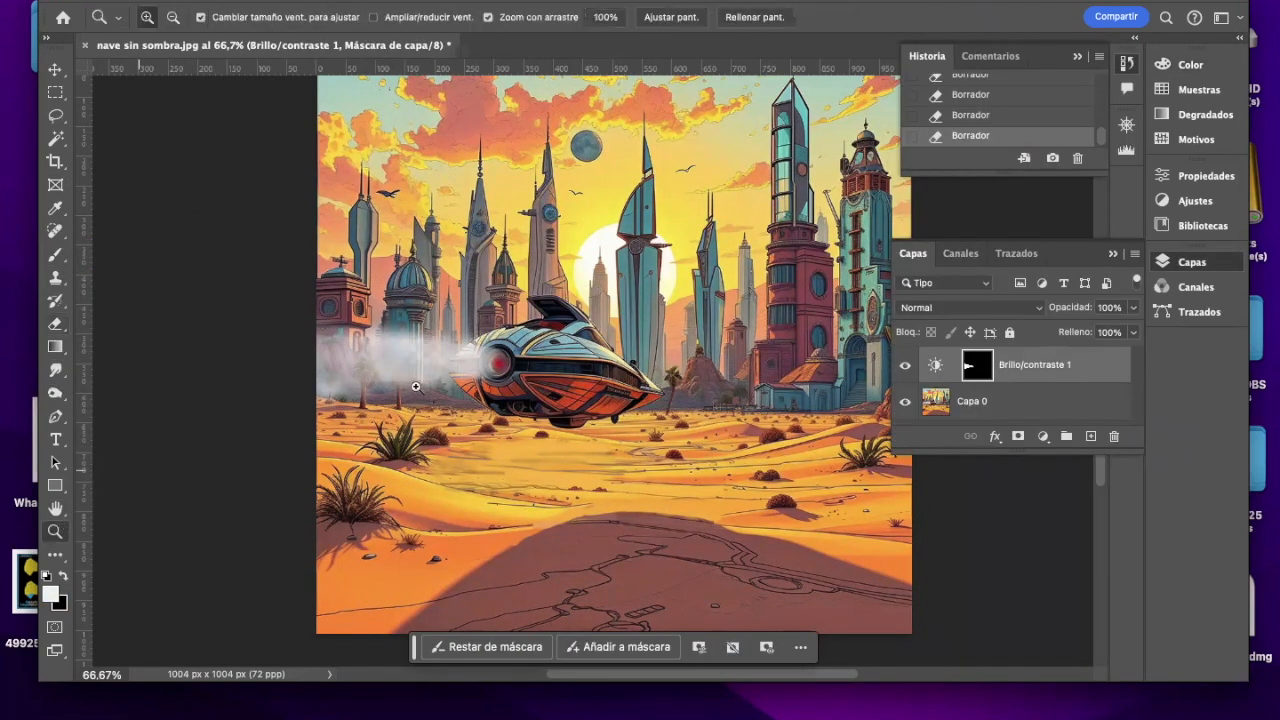
{"action": "left_click", "coordinate": [405, 401]}
{"action": "left_click", "coordinate": [55, 393]}
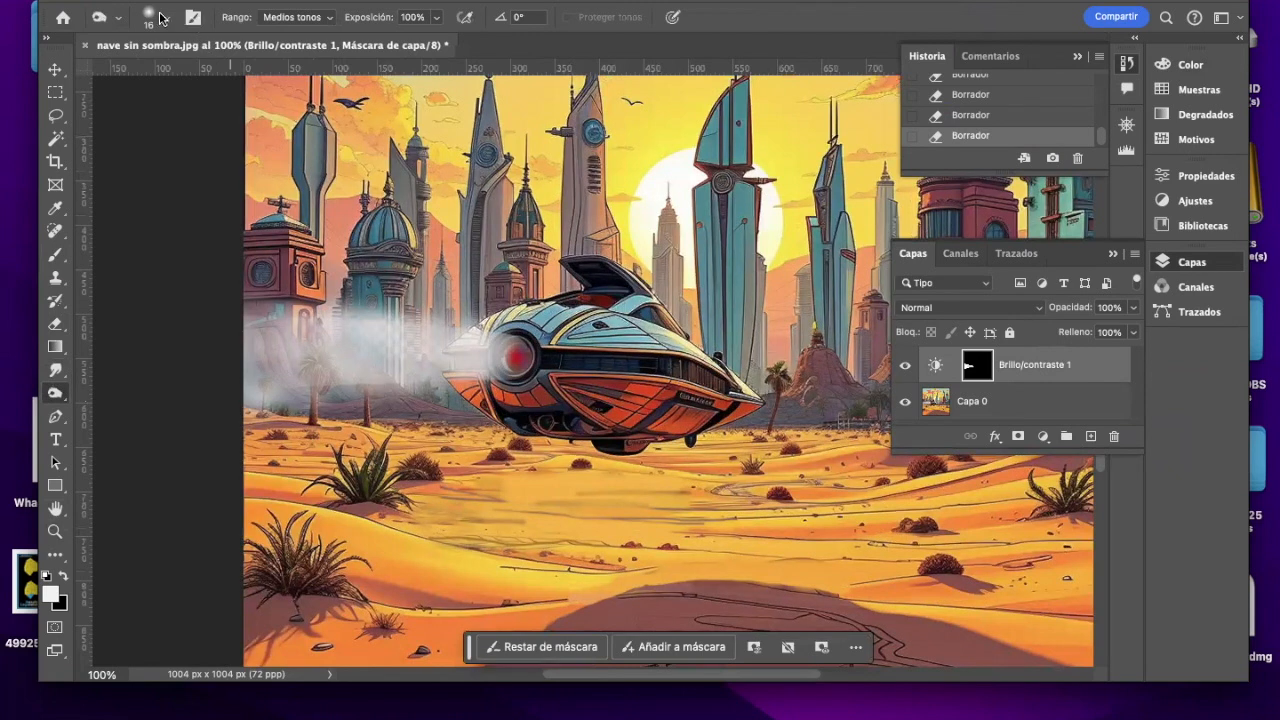
{"action": "left_click", "coordinate": [164, 19]}
{"action": "left_click", "coordinate": [191, 69]}
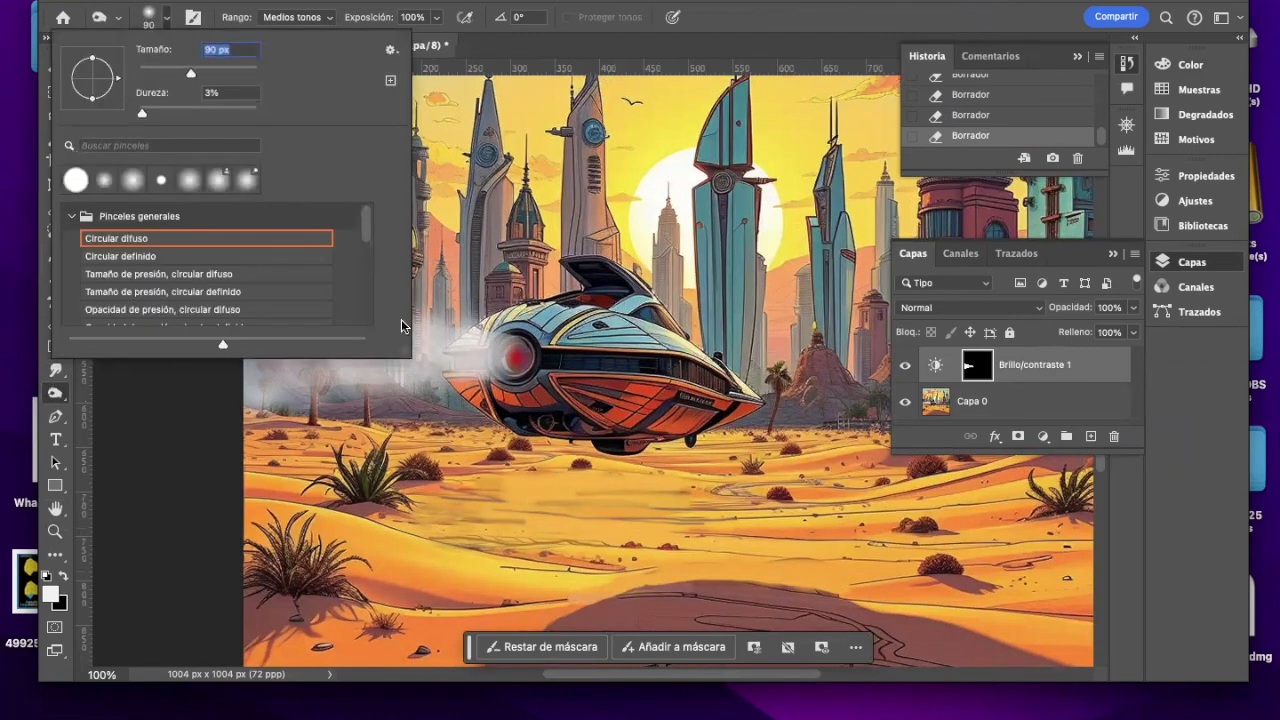
{"action": "type", "text": "46"}
{"action": "left_click_drag", "start_coordinate": [451, 346], "coordinate": [438, 349]}
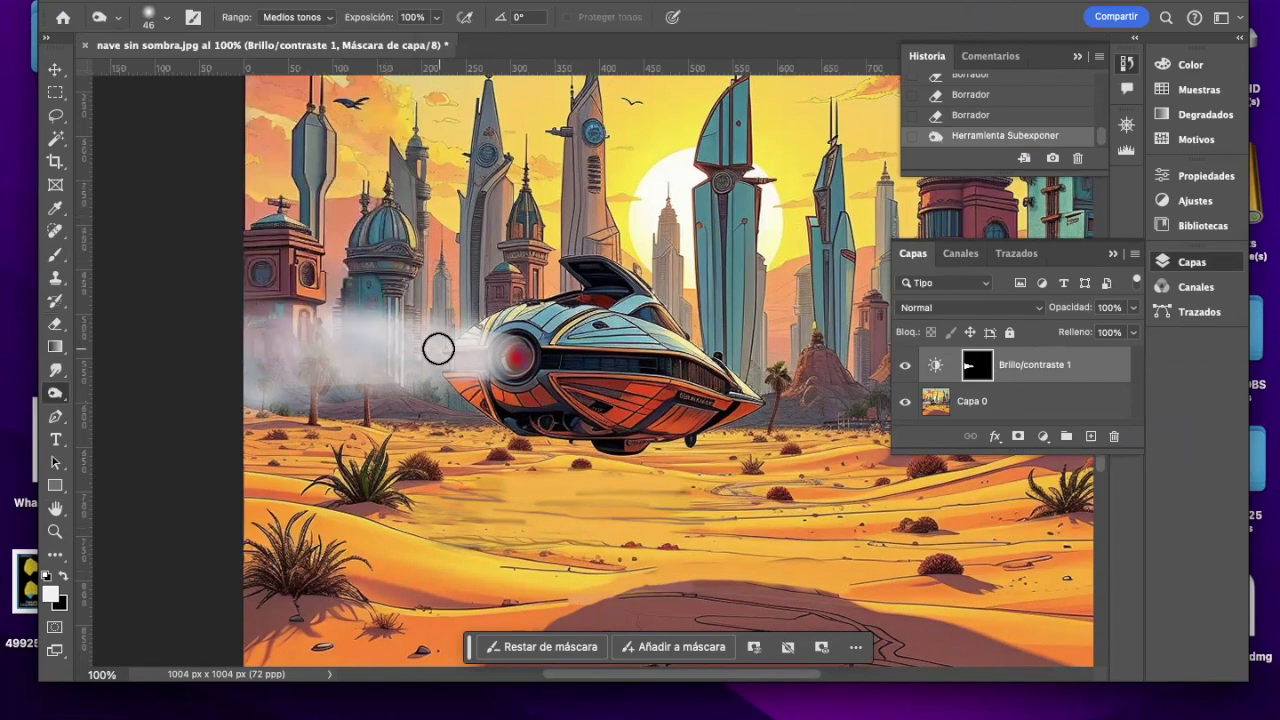
{"action": "left_click", "coordinate": [985, 402]}
{"action": "mouse_move", "coordinate": [458, 369]}
{"action": "left_mouse_down"}
{"action": "mouse_move", "coordinate": [483, 349]}
{"action": "mouse_move", "coordinate": [409, 346]}
{"action": "left_mouse_up"}
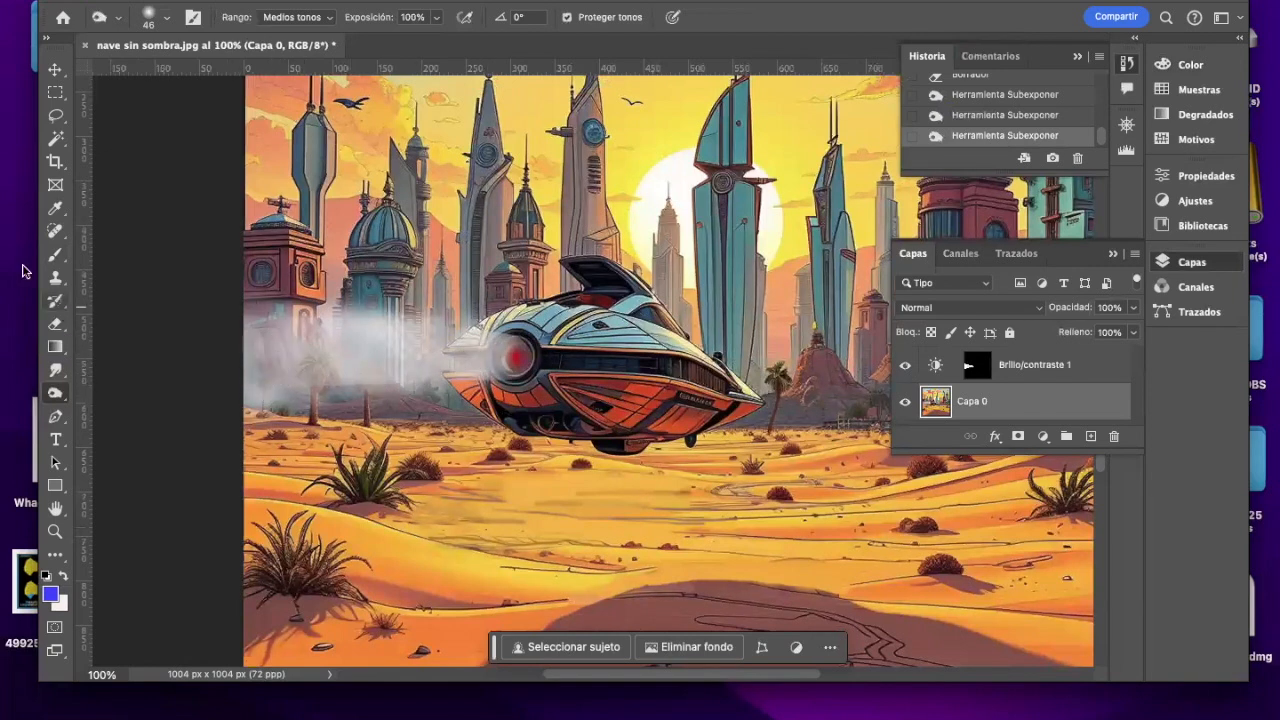
Step: Brush a few faint bluish strokes into the smoke trail behind the ship on Capa 0
{"action": "key", "text": "b"}
{"action": "left_click_drag", "start_coordinate": [309, 380], "coordinate": [314, 373]}
{"action": "left_click_drag", "start_coordinate": [312, 374], "coordinate": [298, 382]}
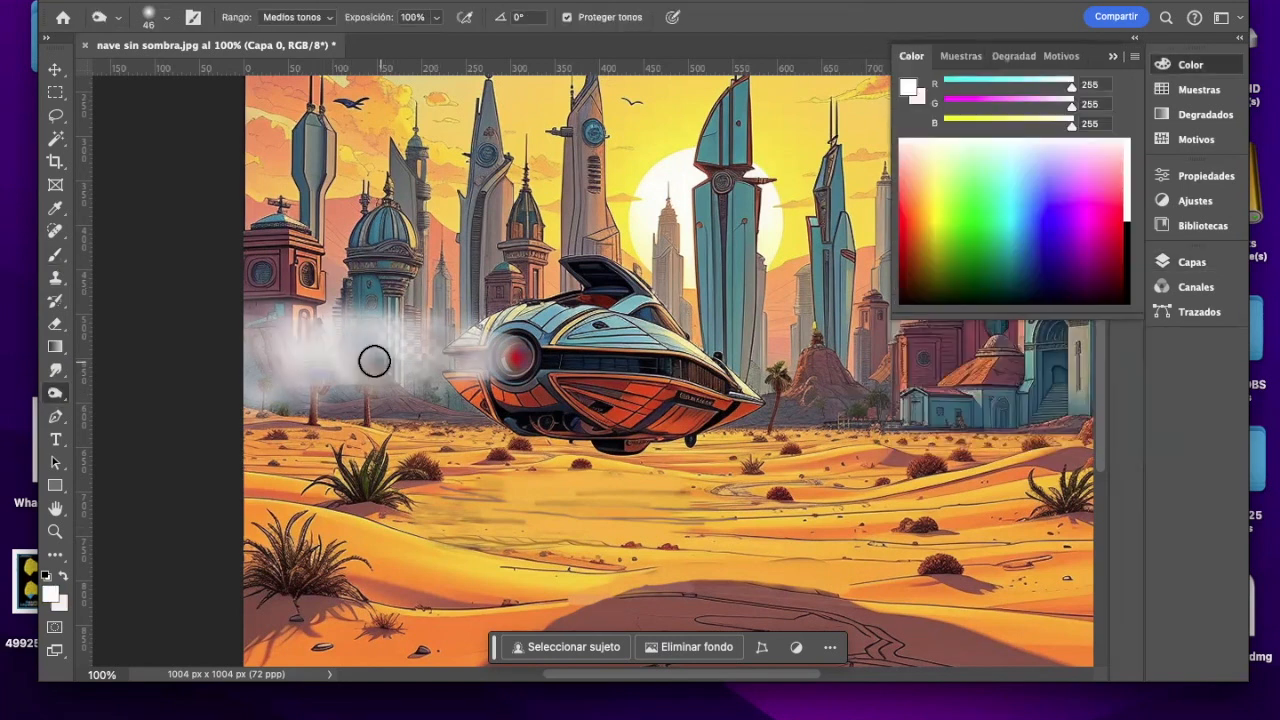
{"action": "mouse_move", "coordinate": [374, 363]}
{"action": "left_mouse_down"}
{"action": "mouse_move", "coordinate": [330, 374]}
{"action": "mouse_move", "coordinate": [394, 340]}
{"action": "mouse_move", "coordinate": [360, 340]}
{"action": "mouse_move", "coordinate": [417, 354]}
{"action": "mouse_move", "coordinate": [411, 372]}
{"action": "mouse_move", "coordinate": [404, 336]}
{"action": "mouse_move", "coordinate": [440, 337]}
{"action": "left_mouse_up"}
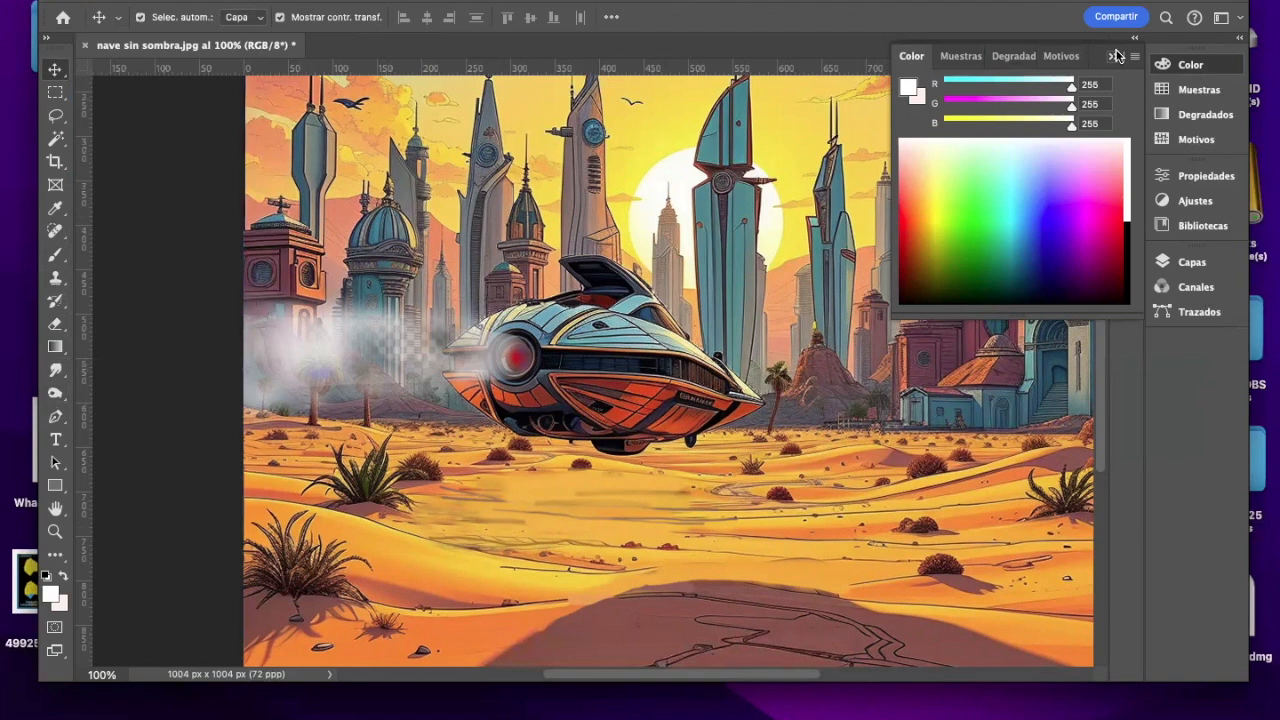
{"action": "left_click", "coordinate": [1114, 56]}
{"action": "left_click", "coordinate": [1127, 63]}
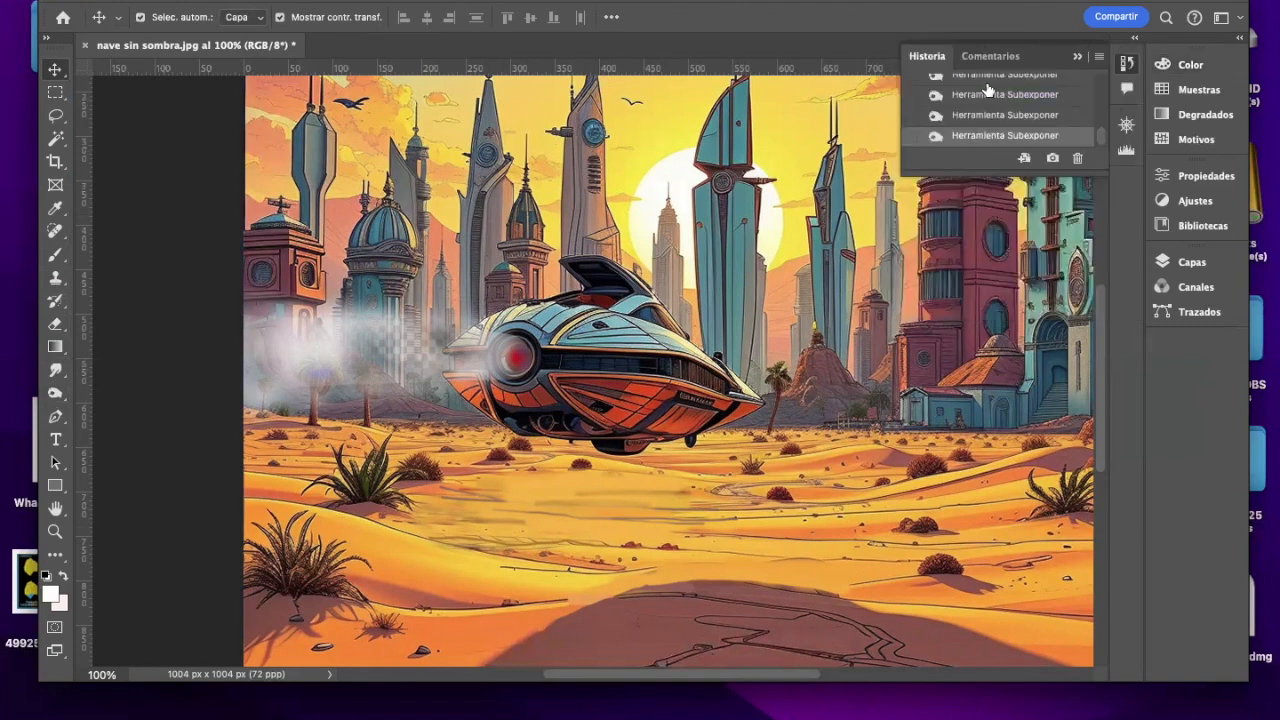
Step: Save a JPEG copy to the desktop as nave sin sombra 2.jpg with quality 10 and the progressive format
{"action": "left_click", "coordinate": [76, 0]}
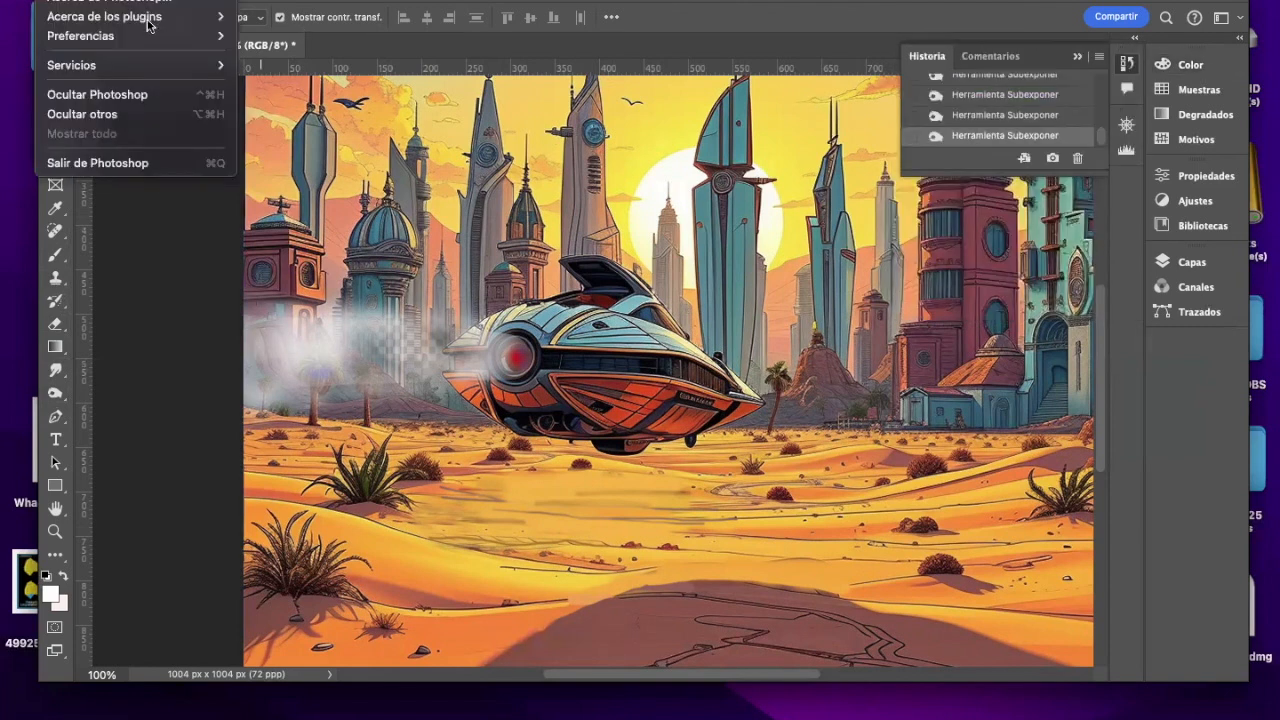
{"action": "mouse_move", "coordinate": [175, 0]}
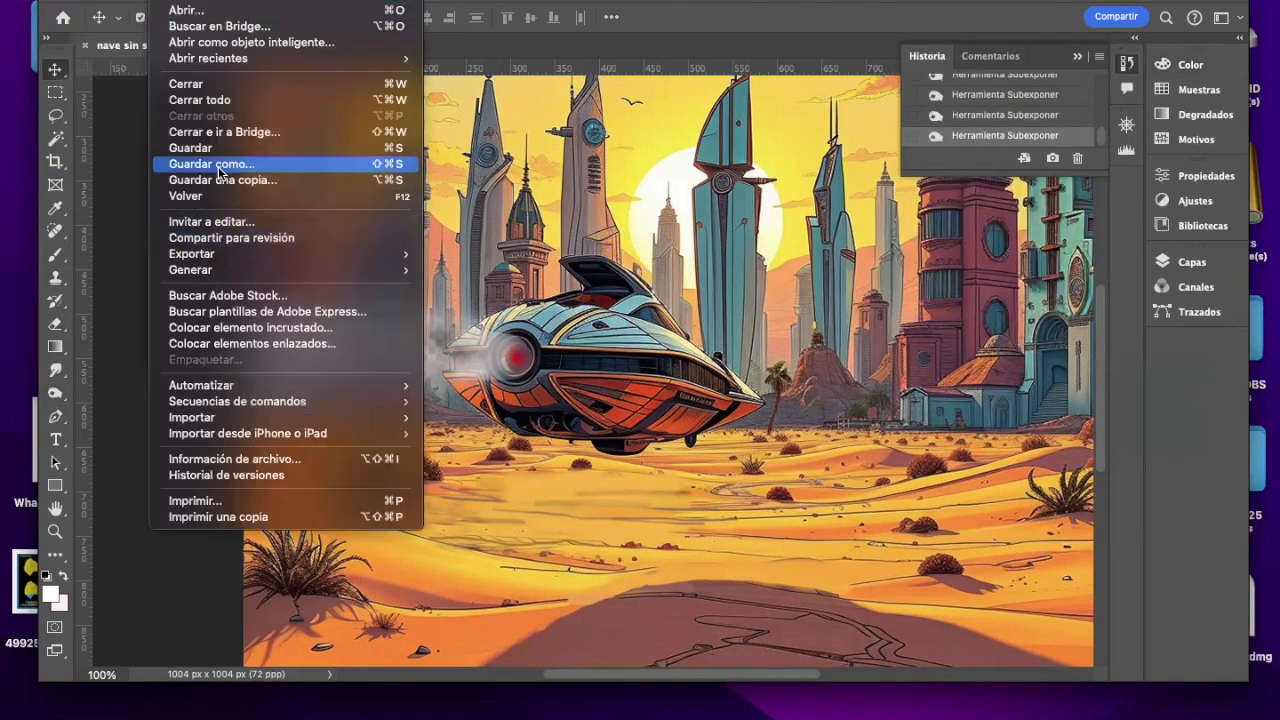
{"action": "left_click", "coordinate": [541, 265]}
{"action": "key", "text": "super+alt+s"}
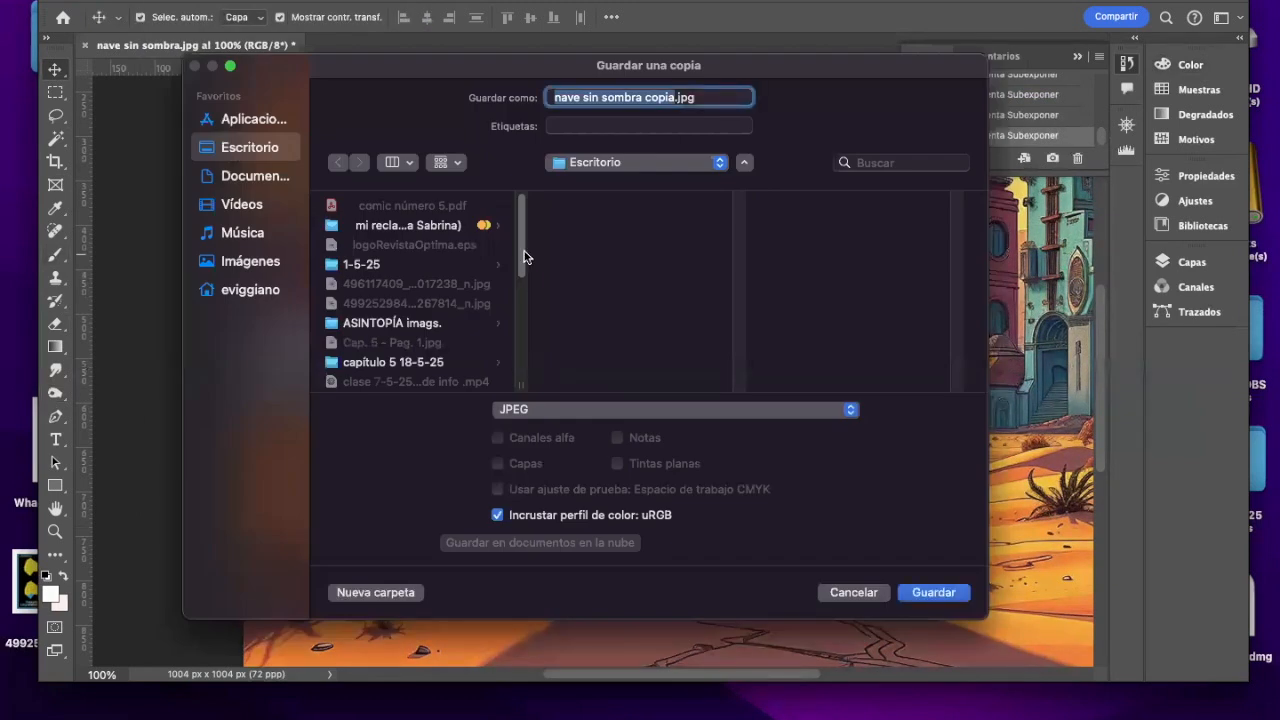
{"action": "double_click", "coordinate": [668, 100]}
{"action": "type", "text": "2"}
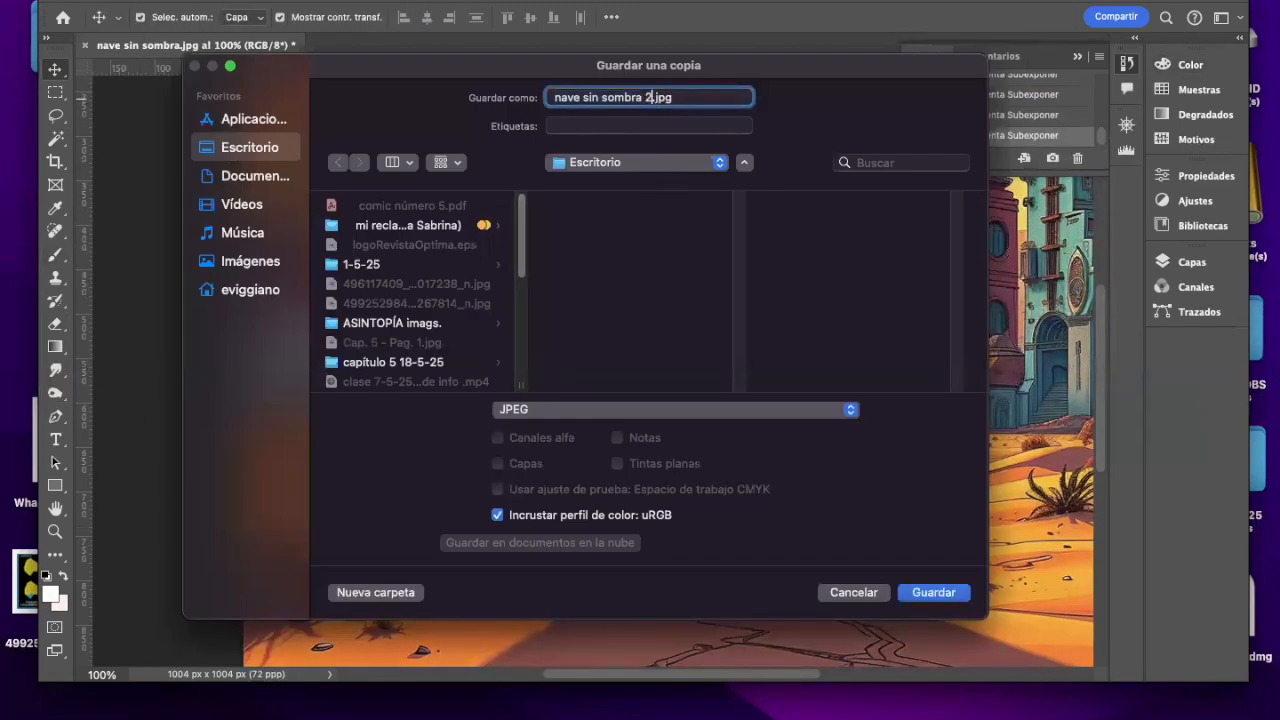
{"action": "left_click", "coordinate": [905, 590]}
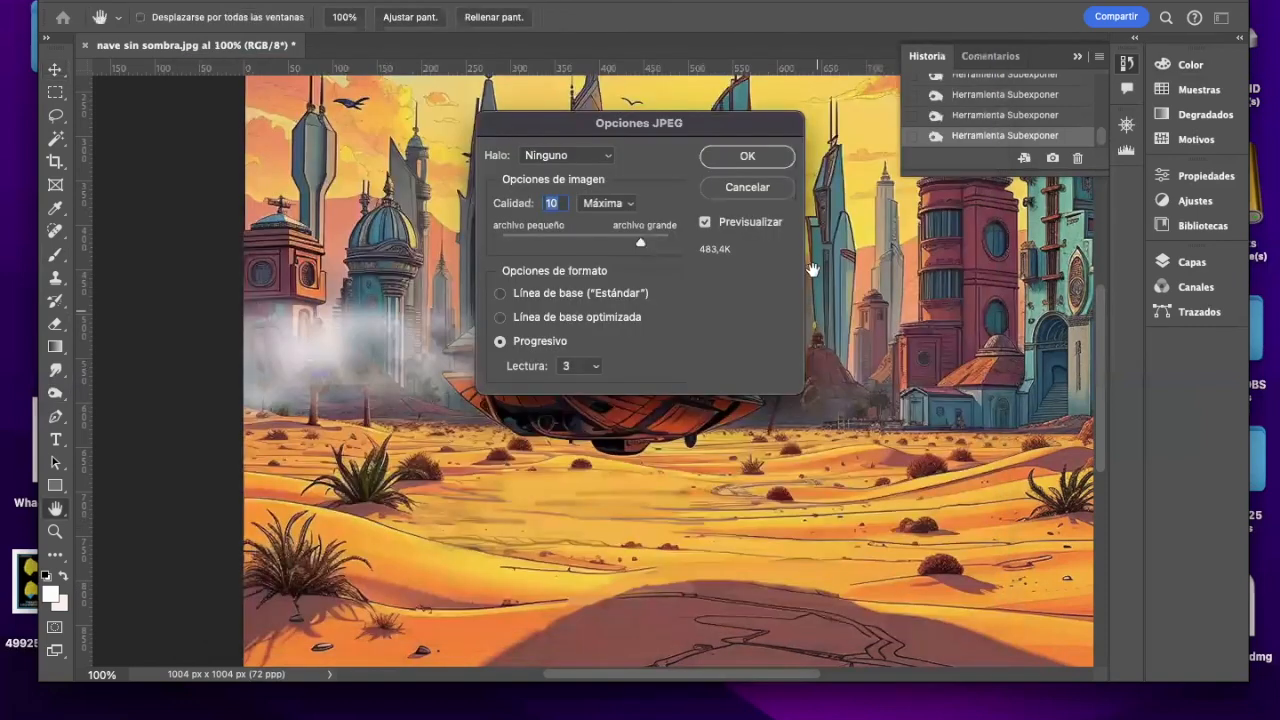
{"action": "left_click", "coordinate": [740, 156]}
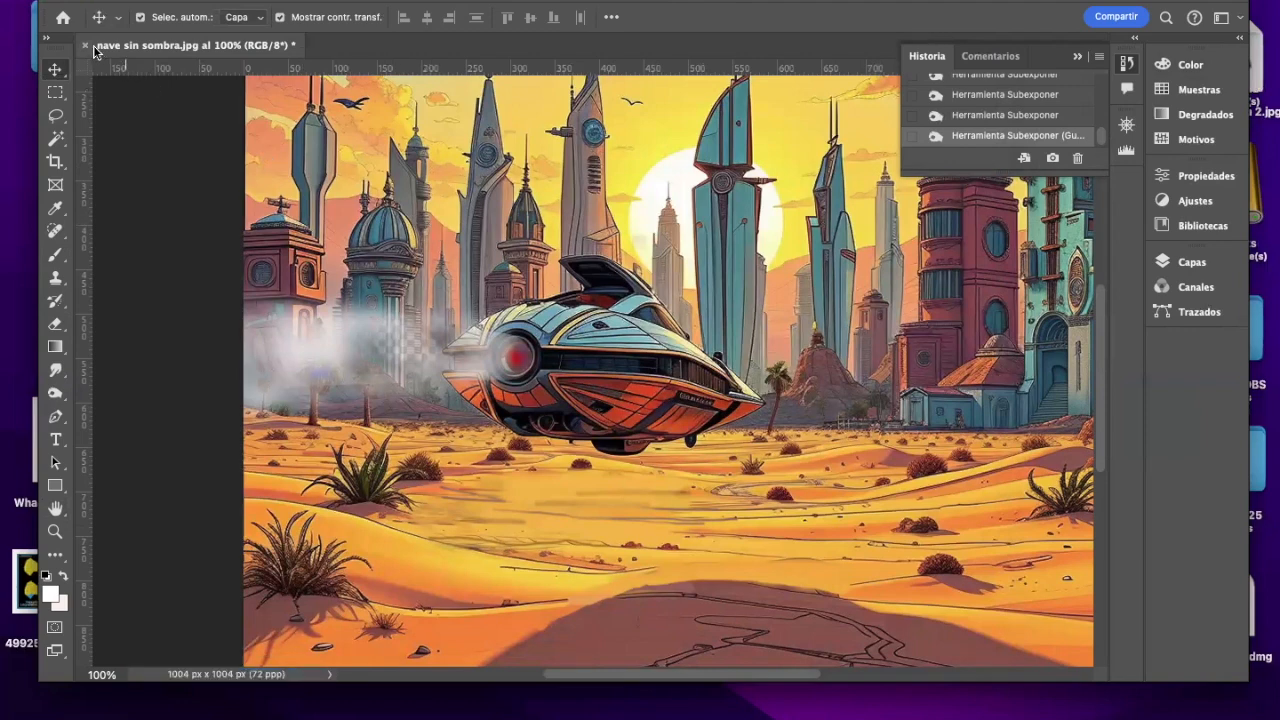
Step: Close the original nave sin sombra.jpg and open the saved copy nave sin sombra 2.jpg
{"action": "left_click", "coordinate": [85, 45]}
{"action": "left_click", "coordinate": [586, 306]}
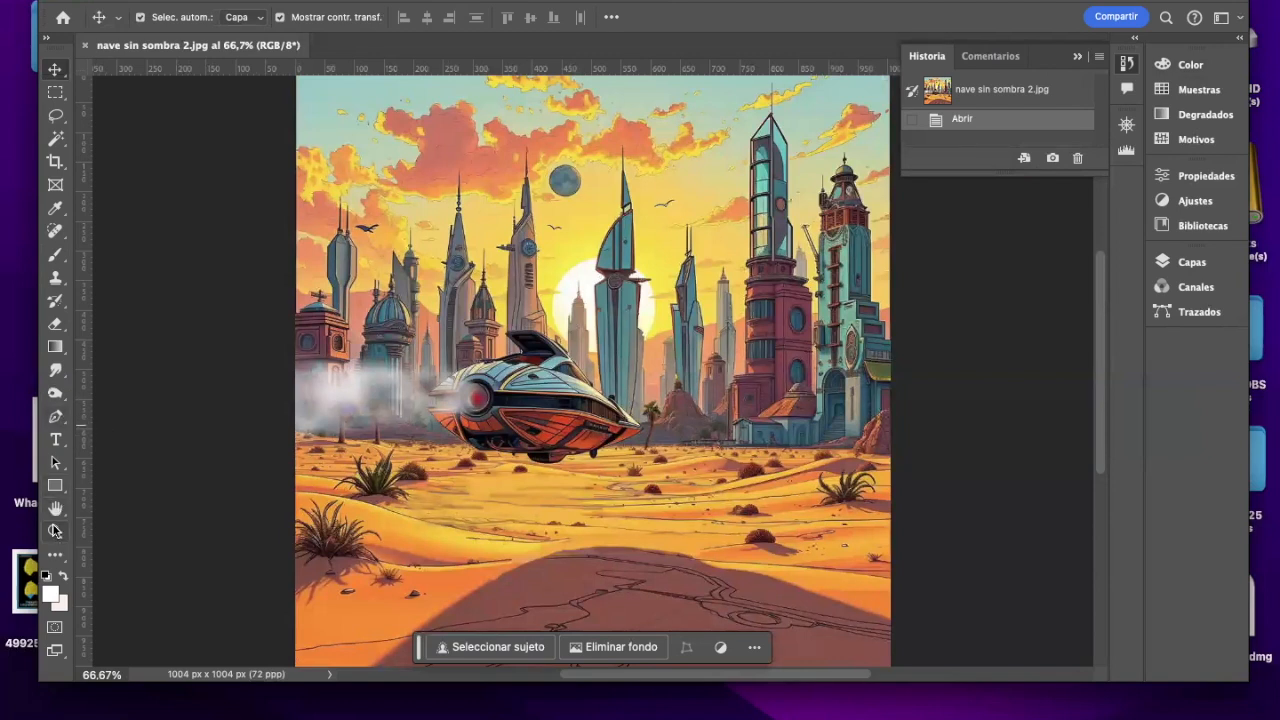
Step: Fill out the smoke trail between the engine and the image edge with soft white dabs of a 96 px brush at 24% opacity
{"action": "left_click", "coordinate": [57, 529]}
{"action": "left_click", "coordinate": [425, 402]}
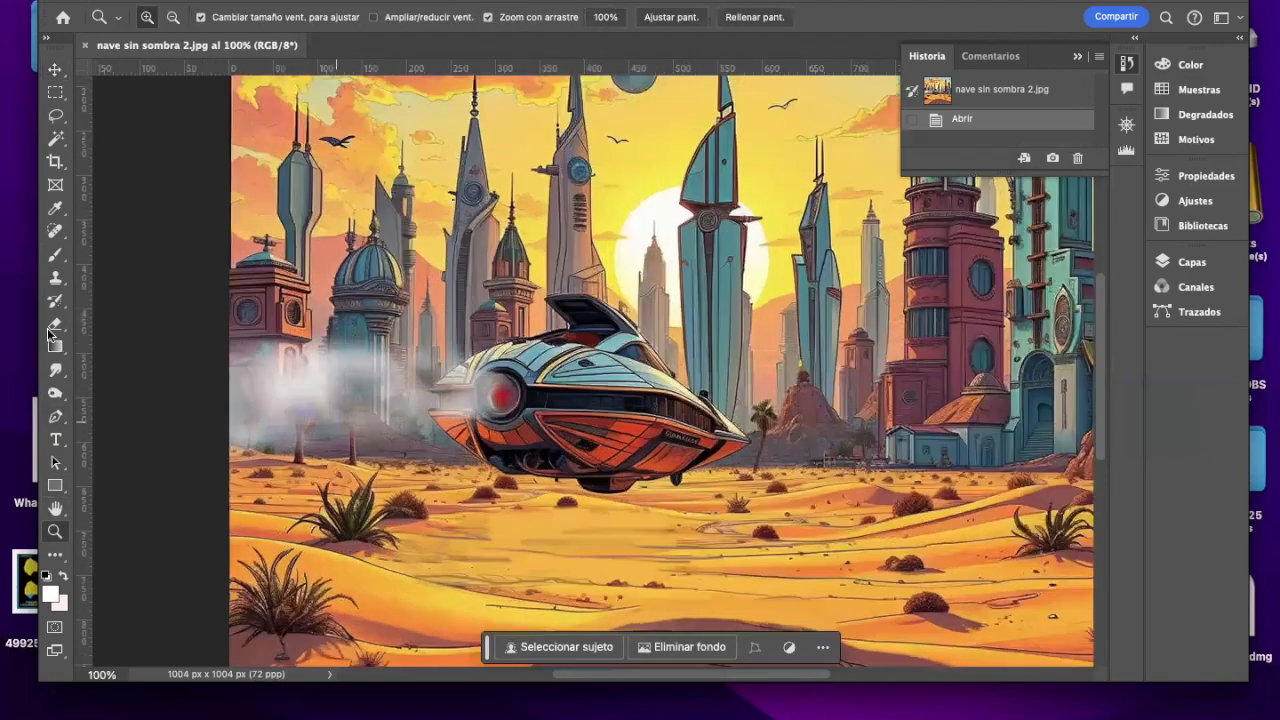
{"action": "left_click", "coordinate": [55, 254]}
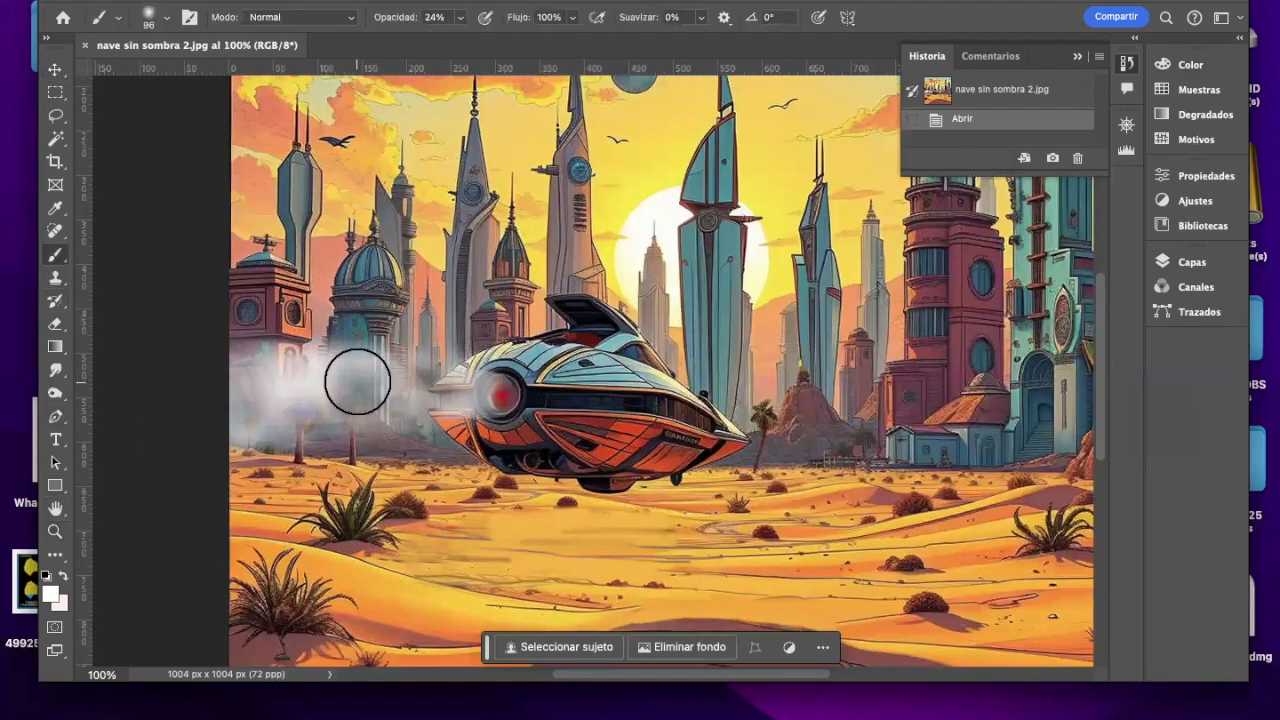
{"action": "left_click", "coordinate": [421, 385]}
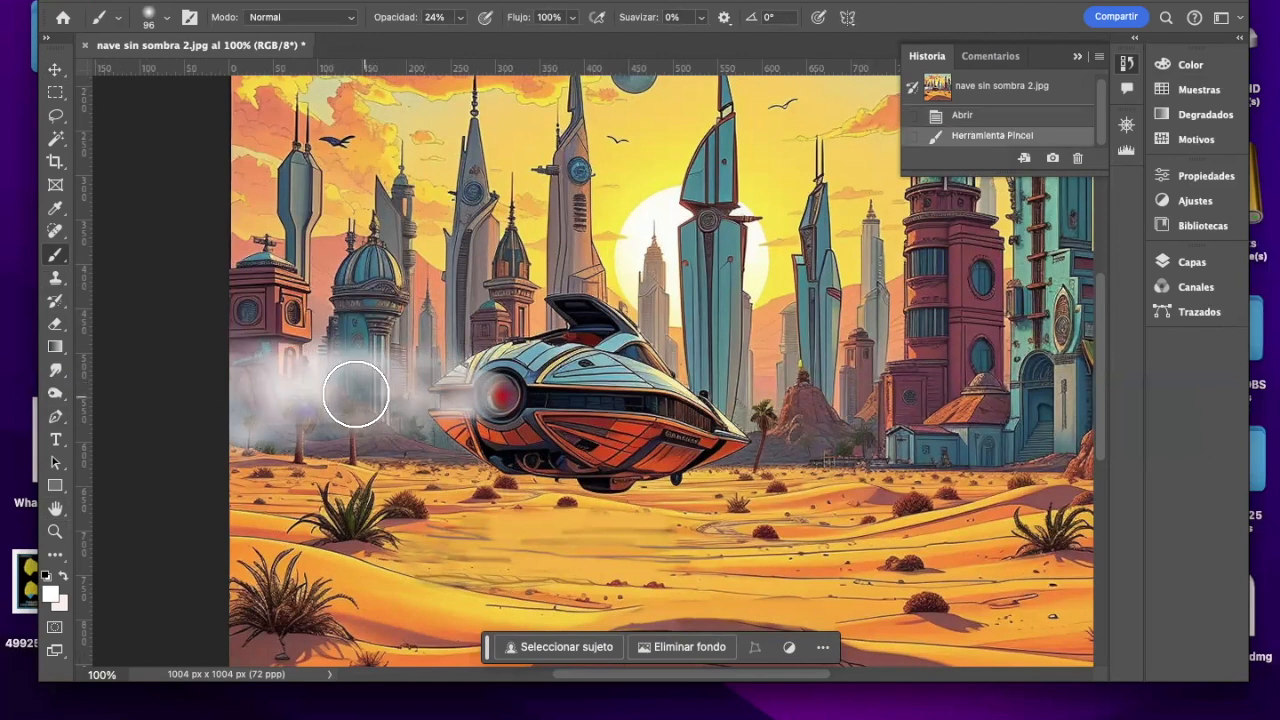
{"action": "left_click", "coordinate": [357, 403]}
{"action": "left_click", "coordinate": [301, 420]}
{"action": "left_click", "coordinate": [292, 416]}
{"action": "left_click", "coordinate": [57, 325]}
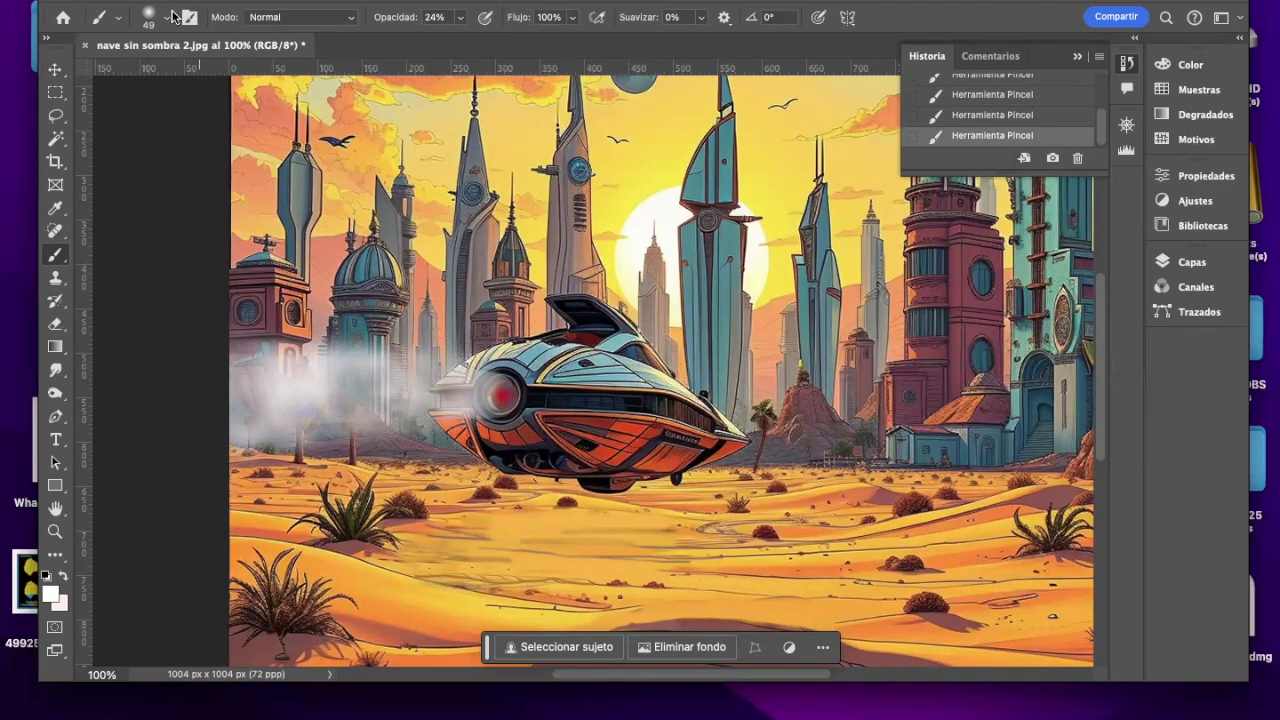
Step: Paint an orange-red exhaust flame (R 244, G 72, B 0) from the engine through the smoke with a 22 px brush
{"action": "left_click", "coordinate": [166, 17]}
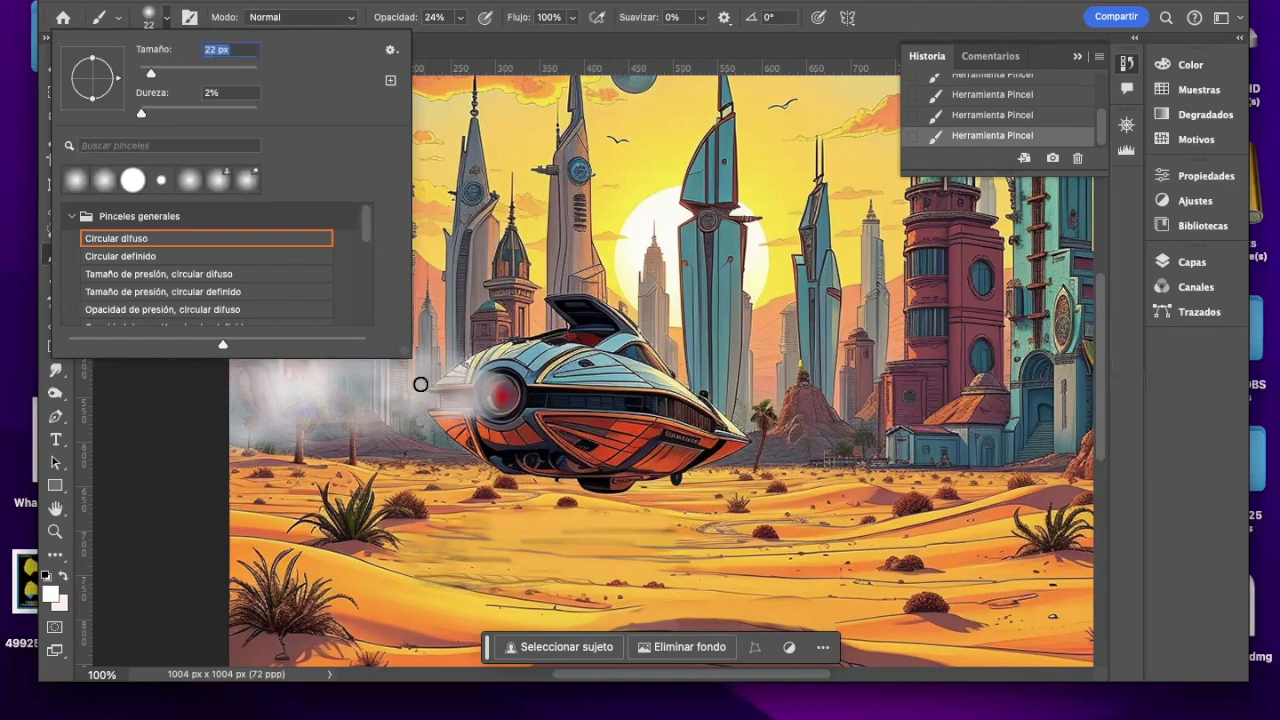
{"action": "left_click", "coordinate": [494, 399]}
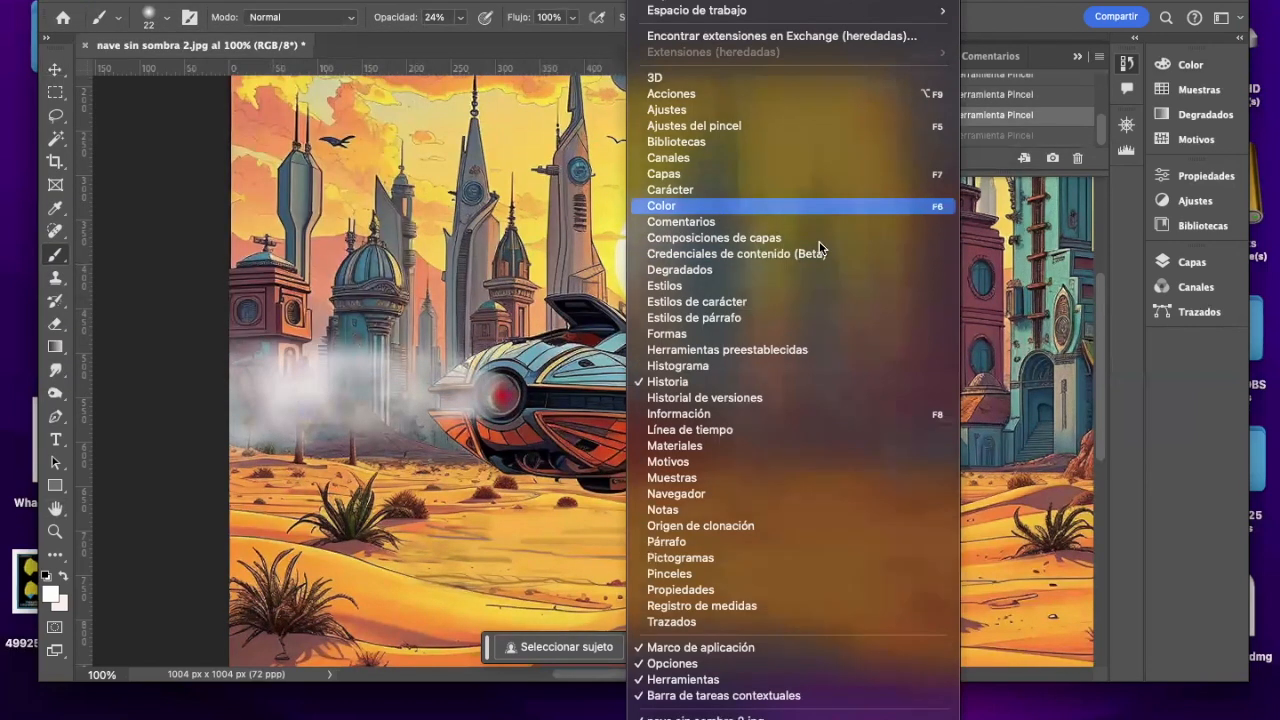
{"action": "left_click", "coordinate": [780, 206]}
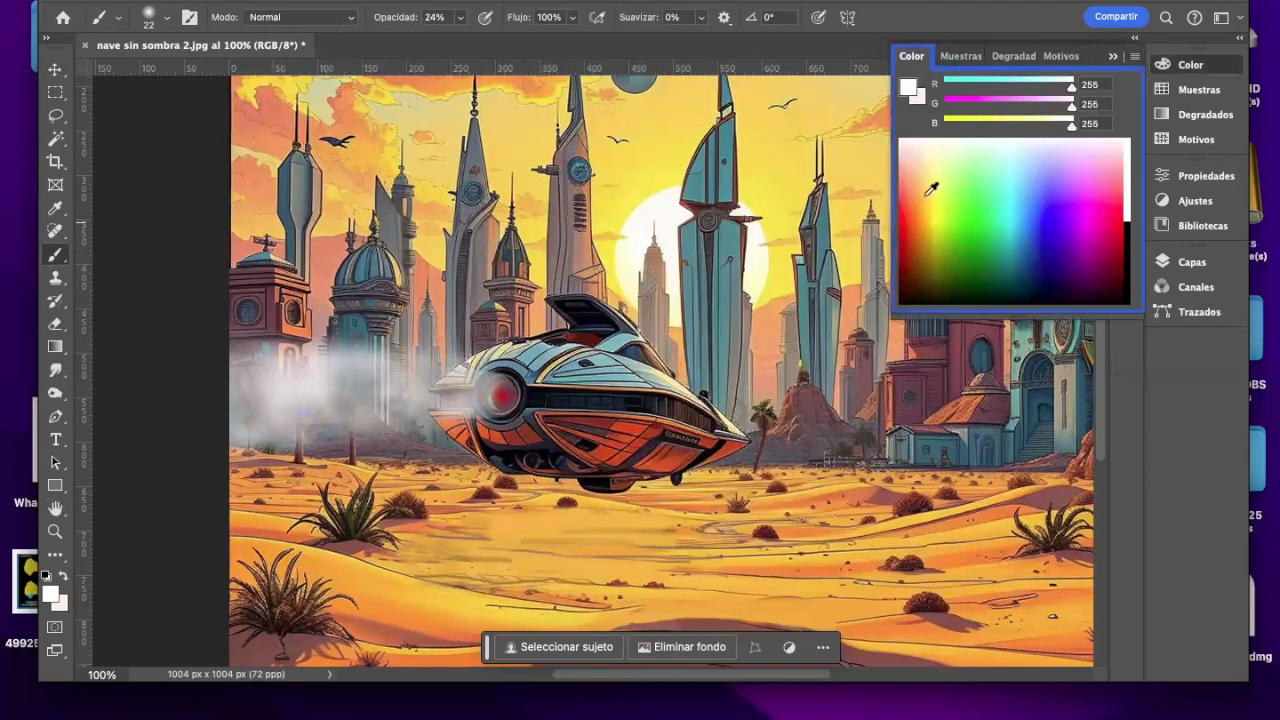
{"action": "left_click", "coordinate": [914, 214]}
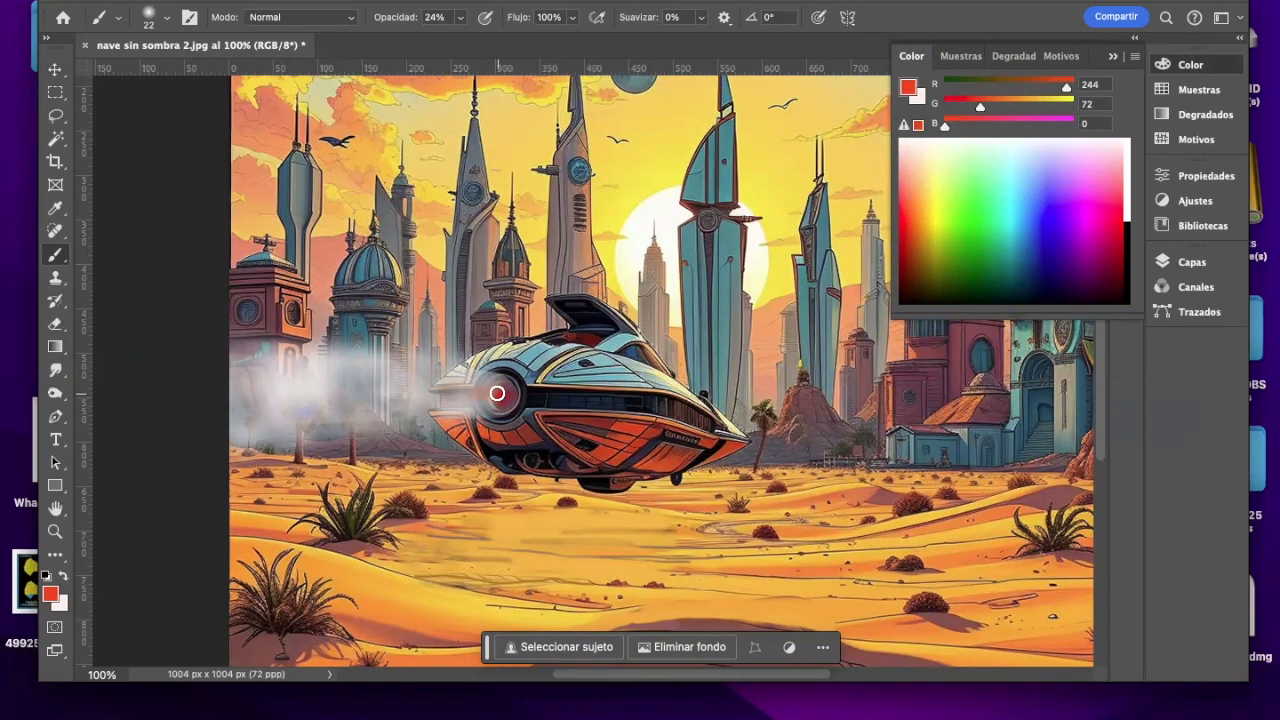
{"action": "mouse_move", "coordinate": [474, 393]}
{"action": "left_mouse_down"}
{"action": "mouse_move", "coordinate": [331, 393]}
{"action": "mouse_move", "coordinate": [495, 391]}
{"action": "mouse_move", "coordinate": [477, 388]}
{"action": "mouse_move", "coordinate": [415, 388]}
{"action": "mouse_move", "coordinate": [498, 404]}
{"action": "mouse_move", "coordinate": [417, 414]}
{"action": "mouse_move", "coordinate": [491, 398]}
{"action": "mouse_move", "coordinate": [435, 407]}
{"action": "mouse_move", "coordinate": [491, 386]}
{"action": "mouse_move", "coordinate": [390, 379]}
{"action": "mouse_move", "coordinate": [436, 400]}
{"action": "mouse_move", "coordinate": [413, 409]}
{"action": "mouse_move", "coordinate": [441, 396]}
{"action": "mouse_move", "coordinate": [371, 402]}
{"action": "mouse_move", "coordinate": [490, 382]}
{"action": "mouse_move", "coordinate": [223, 388]}
{"action": "left_mouse_up"}
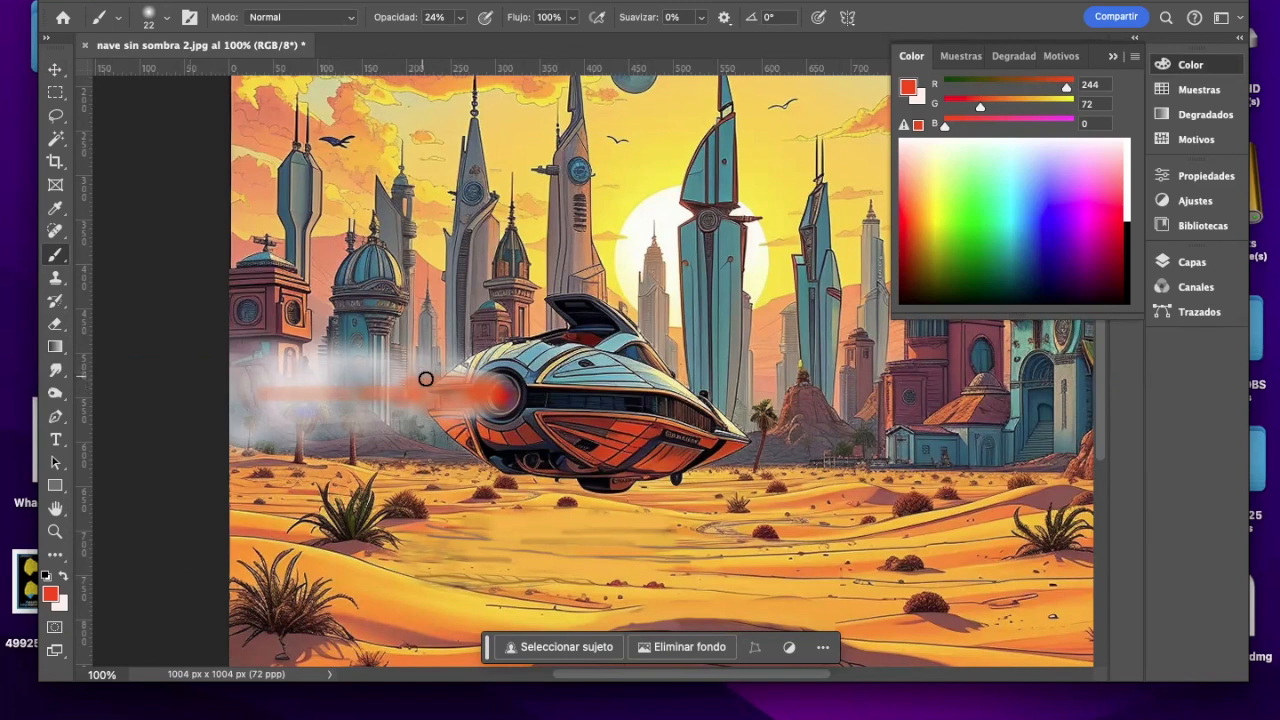
{"action": "left_click_drag", "start_coordinate": [280, 402], "coordinate": [243, 399]}
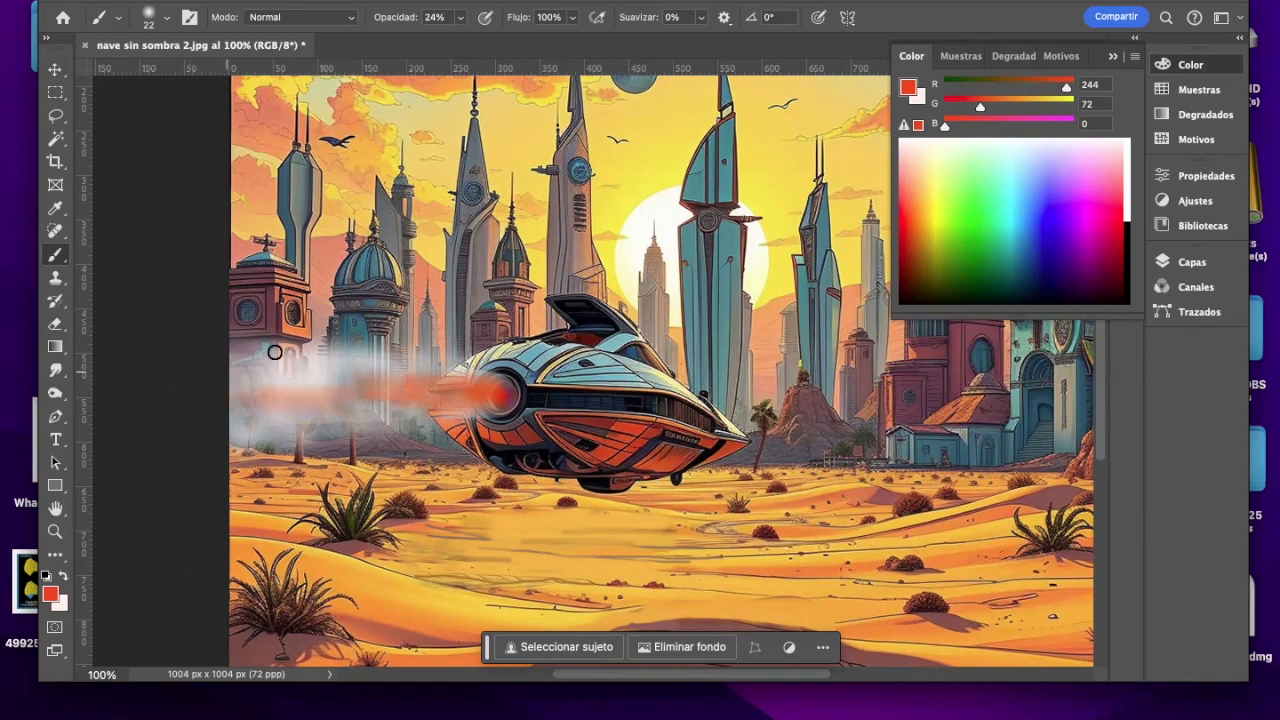
Step: Paint yellow streaks (R 252, G 227, B 0) along the core of the exhaust flame with a soft 15 px brush at 24% opacity
{"action": "left_click", "coordinate": [941, 216]}
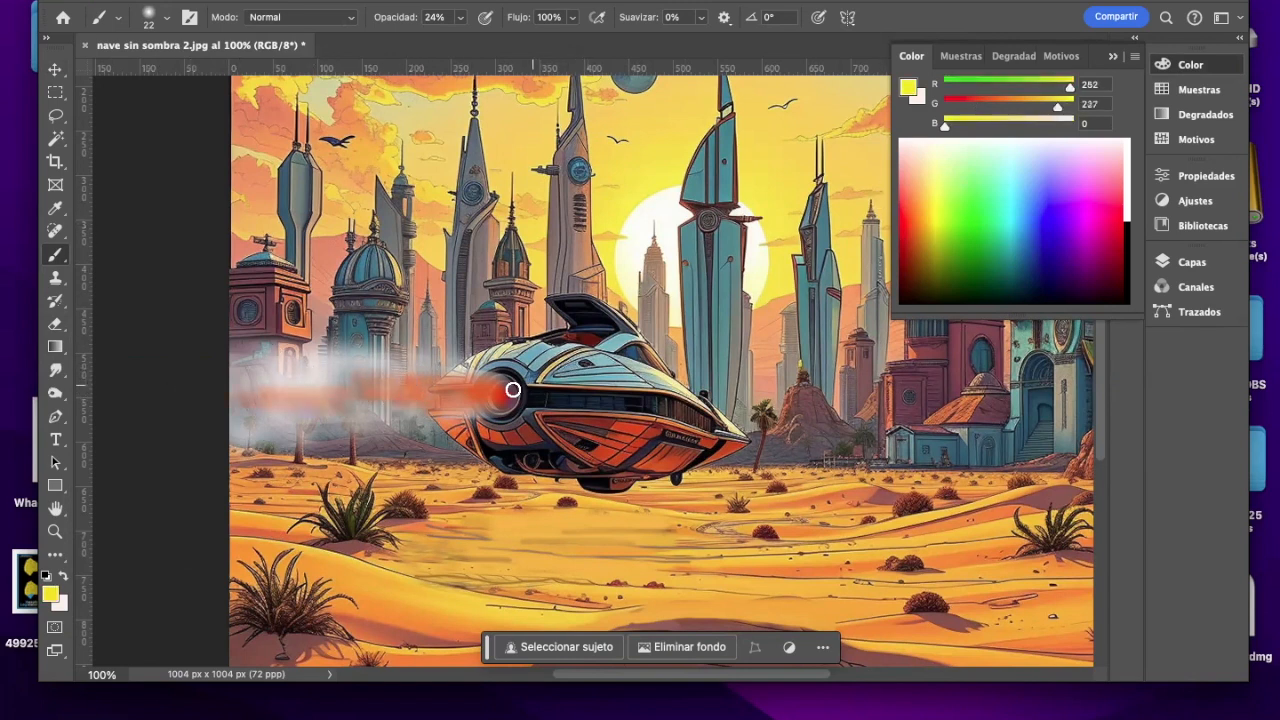
{"action": "left_click", "coordinate": [157, 24]}
{"action": "left_click_drag", "start_coordinate": [148, 77], "coordinate": [145, 76]}
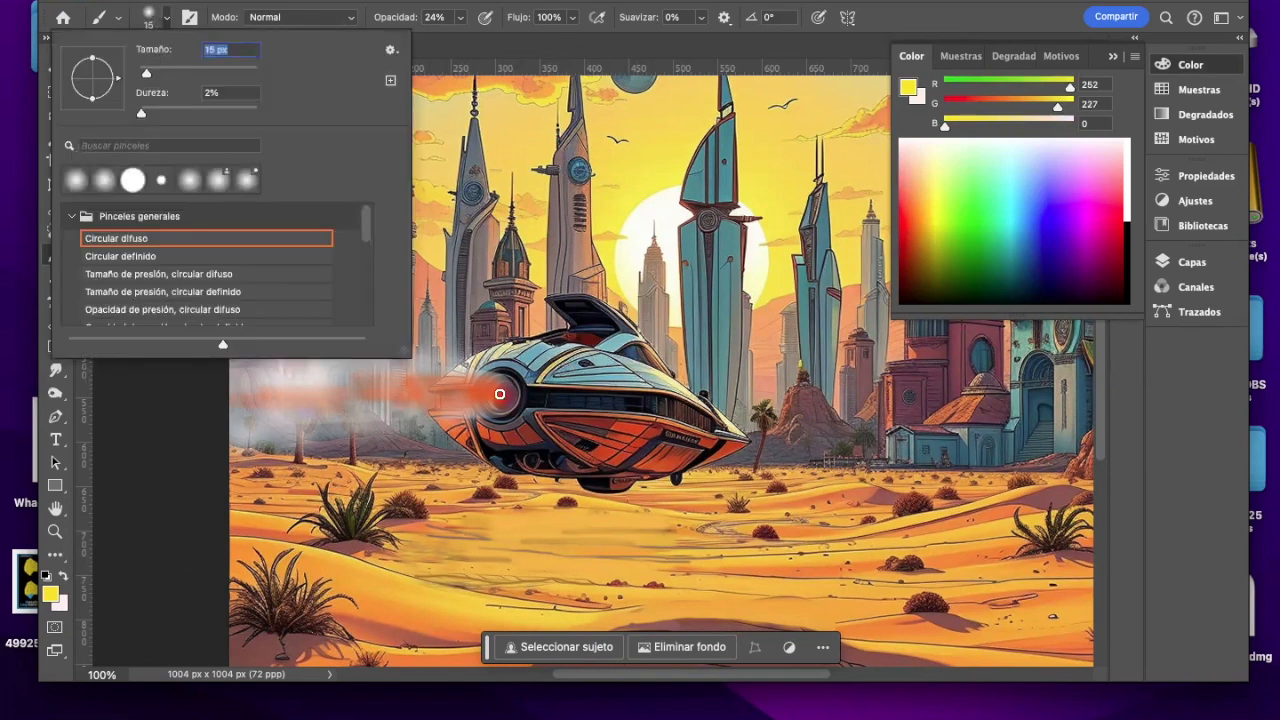
{"action": "left_click", "coordinate": [500, 394]}
{"action": "left_click_drag", "start_coordinate": [496, 394], "coordinate": [345, 399]}
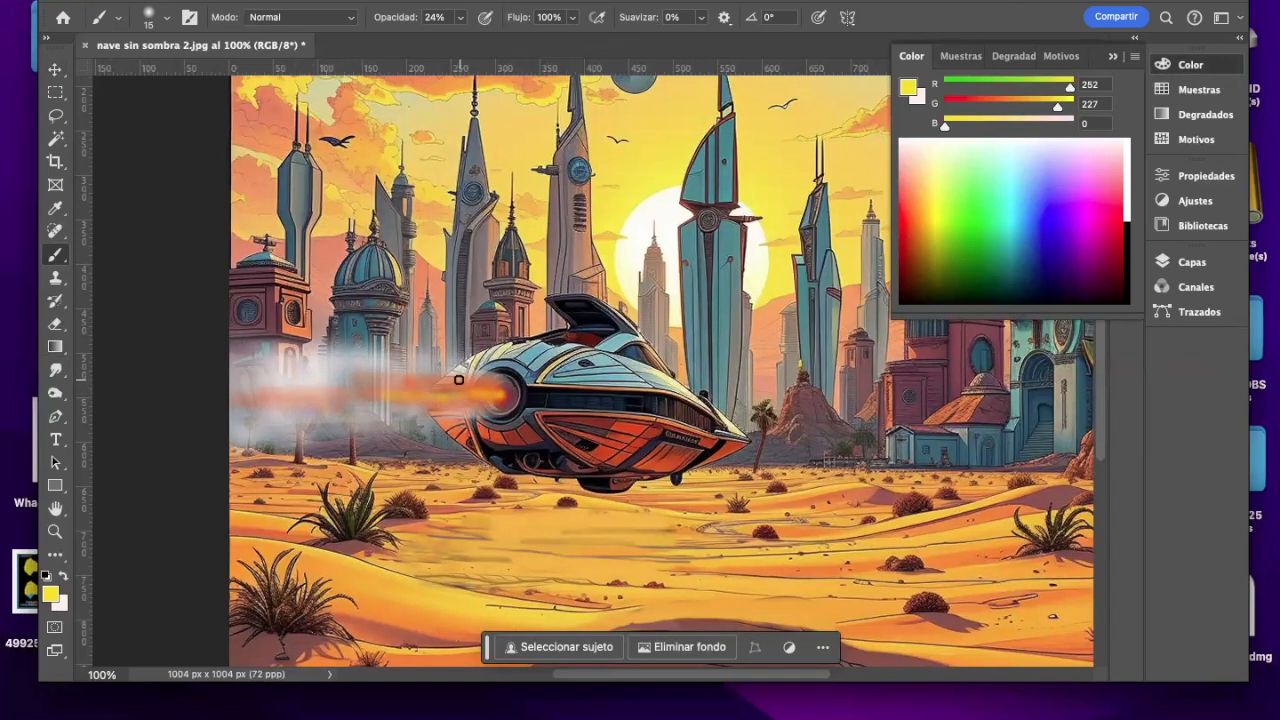
{"action": "left_click_drag", "start_coordinate": [444, 388], "coordinate": [375, 394]}
{"action": "left_click_drag", "start_coordinate": [482, 394], "coordinate": [323, 397]}
{"action": "left_click", "coordinate": [1111, 61]}
Step: Examine the shadows of the desert plants and the sand beneath the ship up close
{"action": "scroll", "coordinate": [1098, 315], "scroll_direction": "down", "scroll_amount": 2}
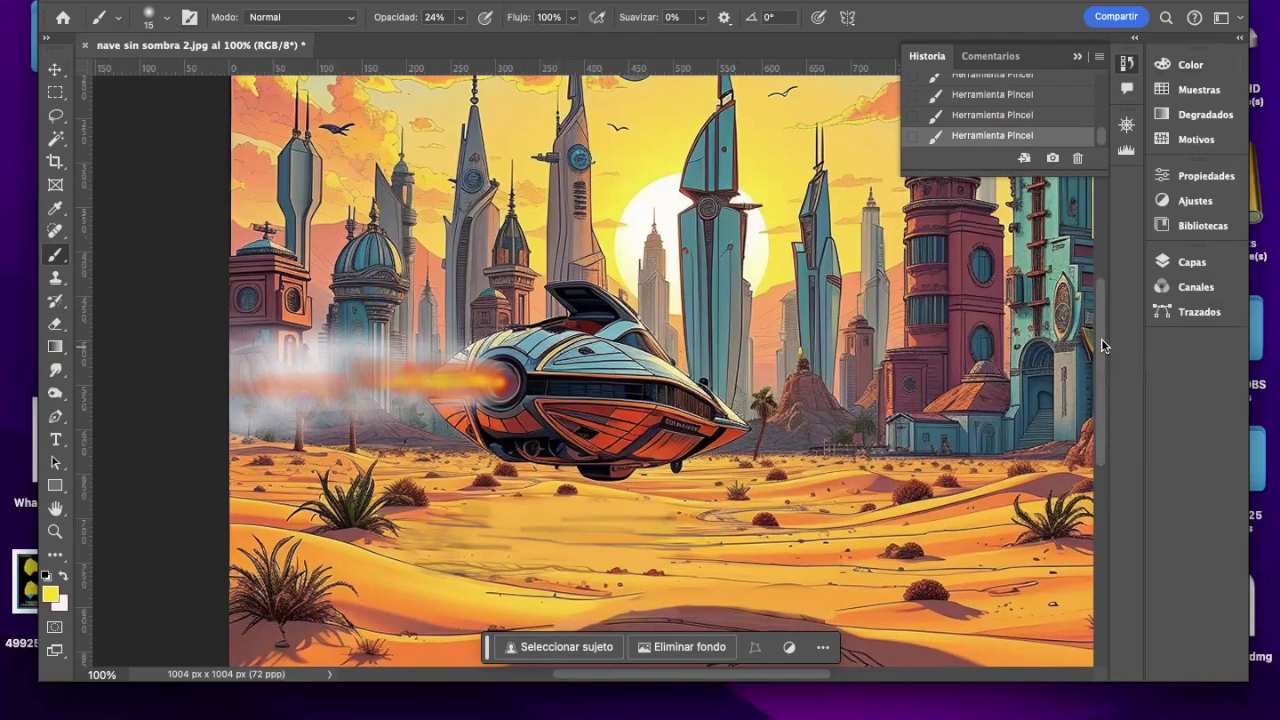
{"action": "scroll", "coordinate": [1080, 360], "scroll_direction": "down", "scroll_amount": 3}
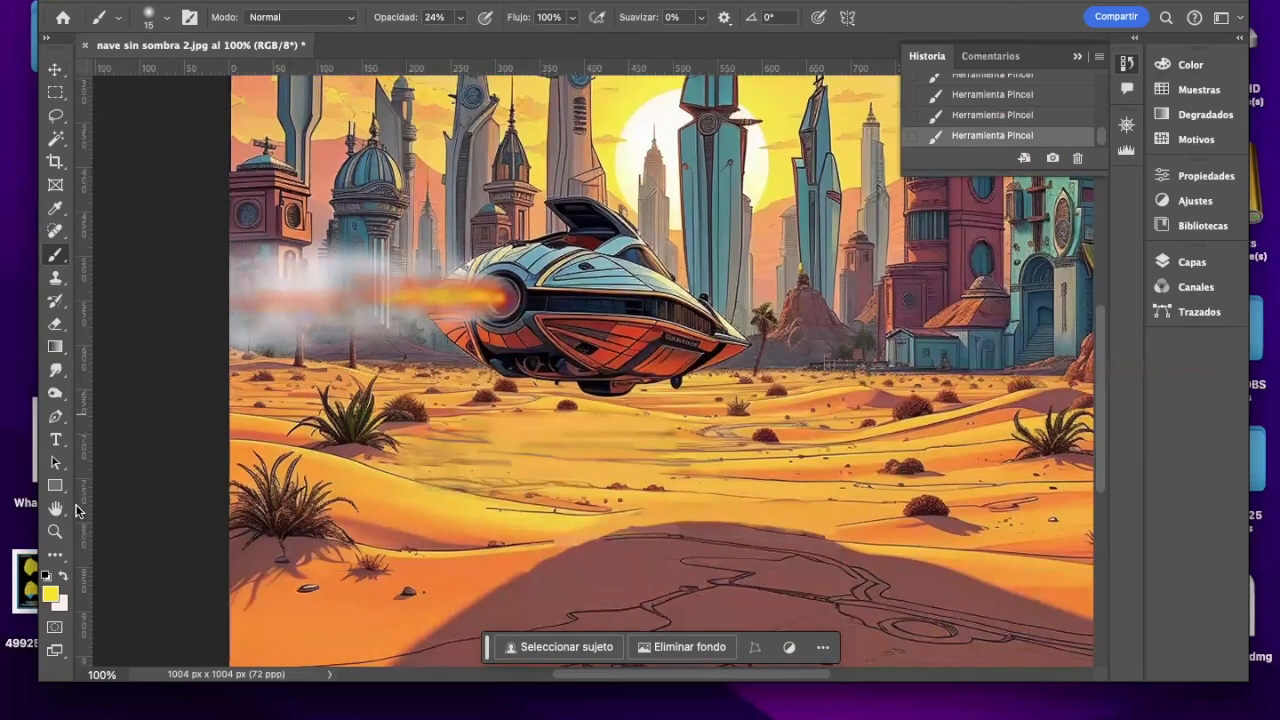
{"action": "left_click", "coordinate": [55, 531]}
{"action": "left_click", "coordinate": [262, 595]}
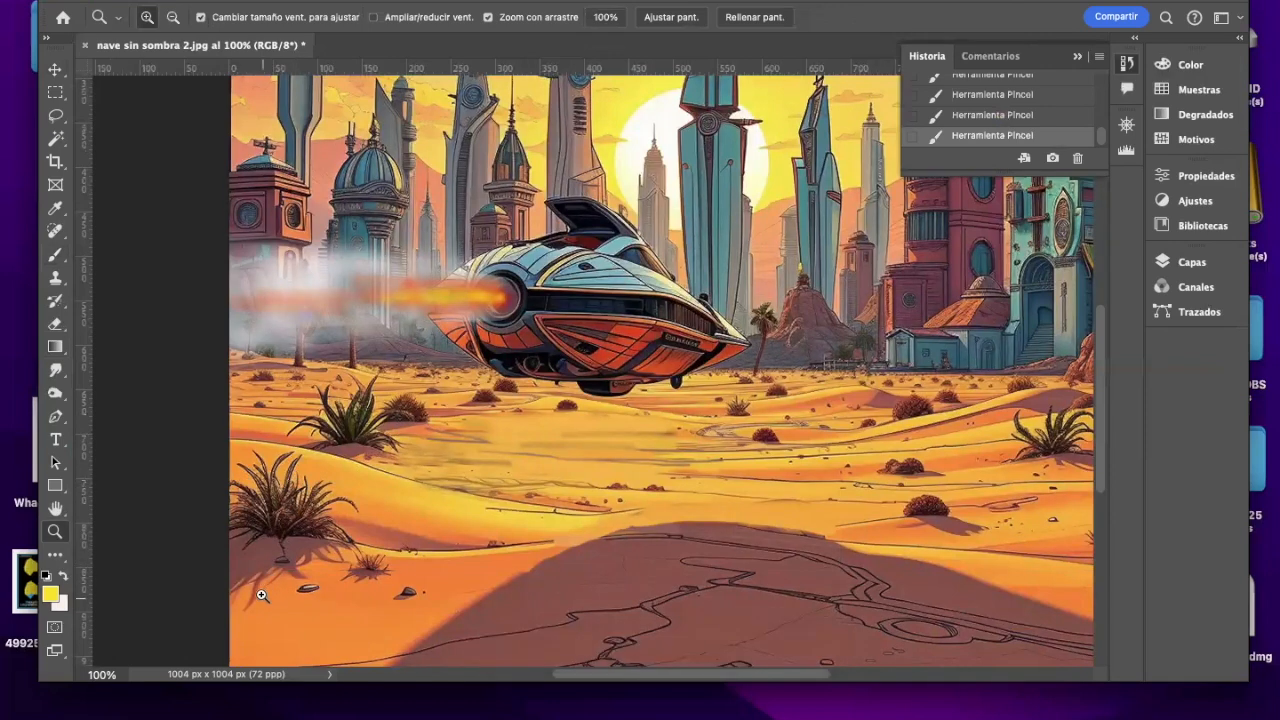
{"action": "left_click", "coordinate": [279, 563]}
{"action": "left_click", "coordinate": [310, 485]}
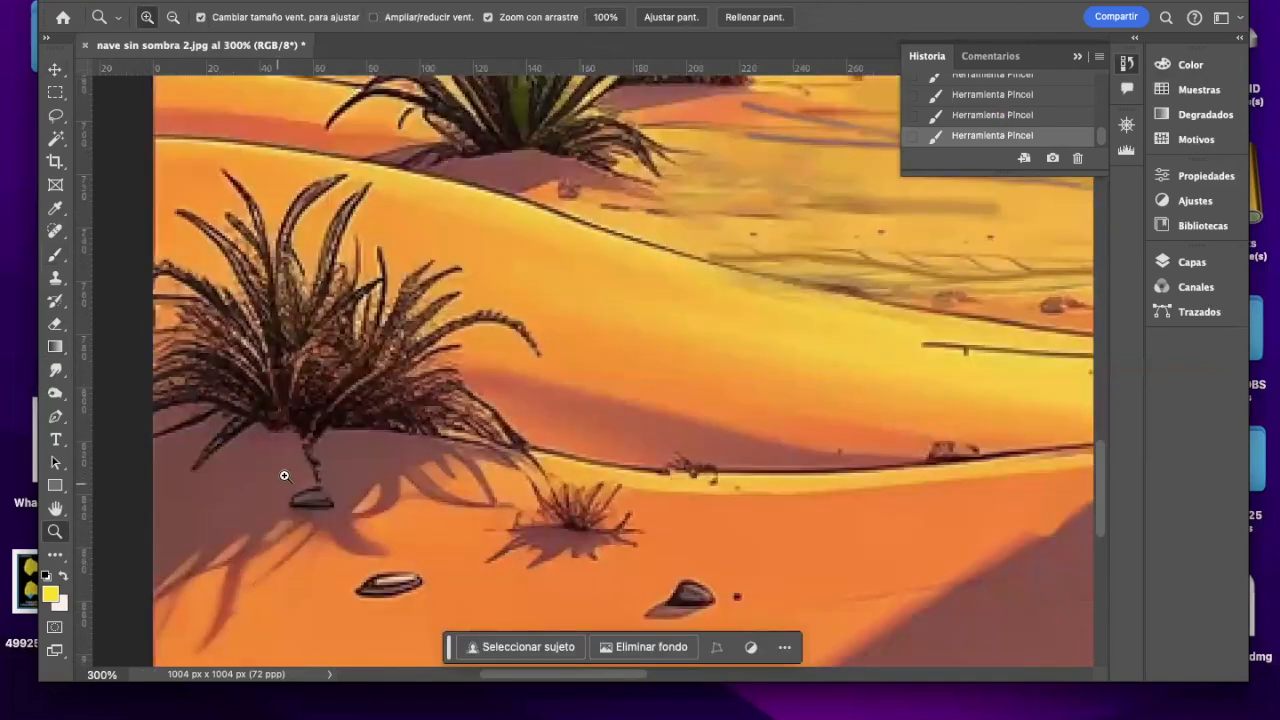
{"action": "left_click", "coordinate": [284, 476], "text": "alt"}
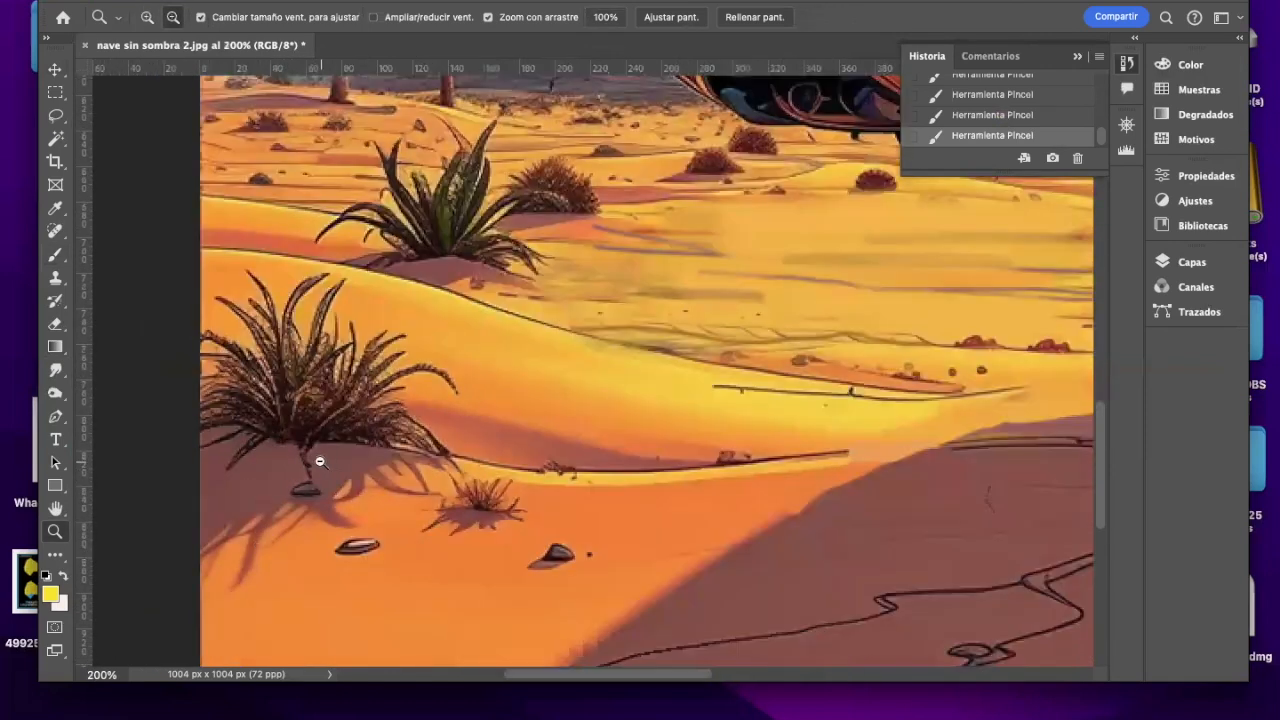
{"action": "left_click", "coordinate": [317, 466], "text": "alt"}
{"action": "left_click", "coordinate": [393, 378]}
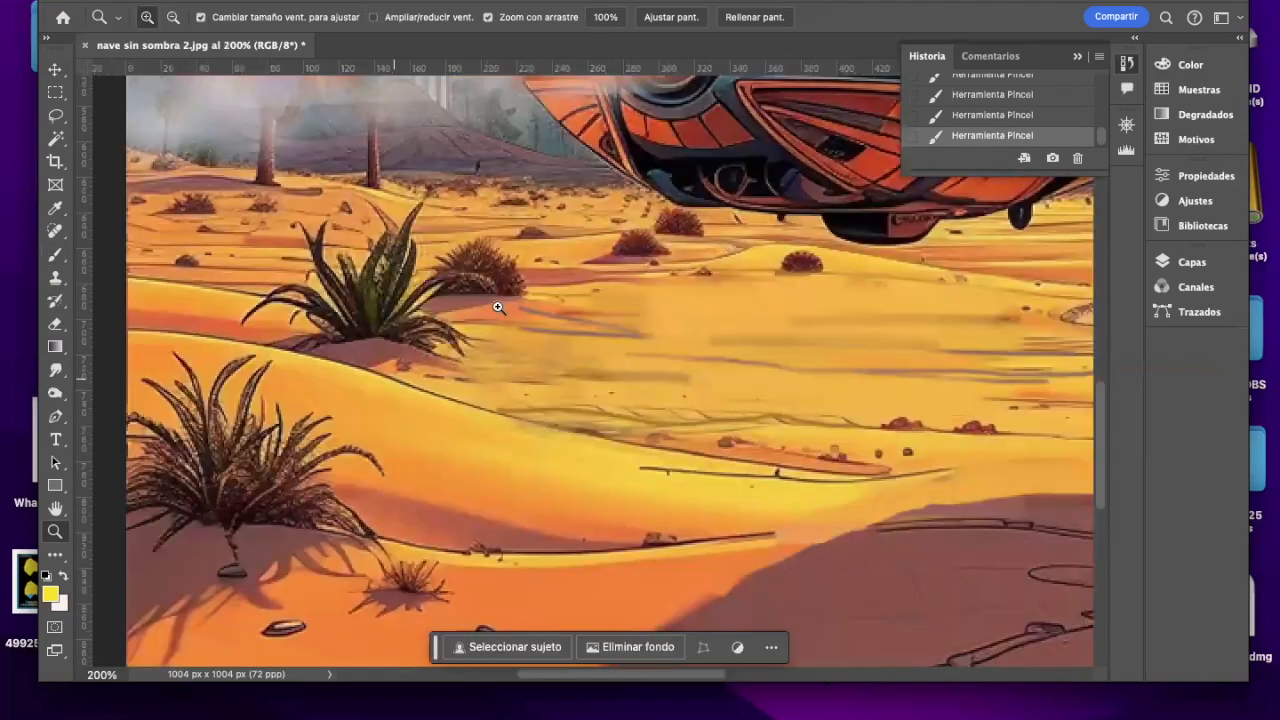
{"action": "left_click", "coordinate": [497, 306], "text": "alt"}
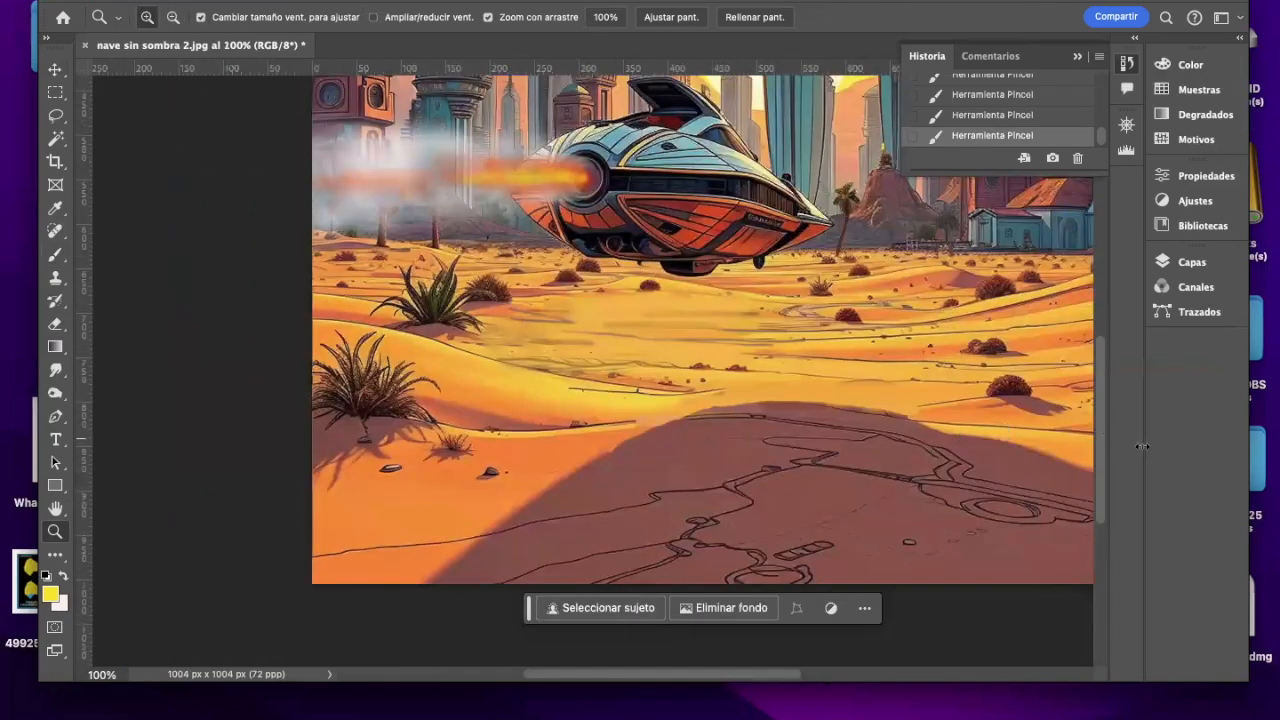
{"action": "scroll", "coordinate": [1095, 425], "scroll_direction": "up", "scroll_amount": 5}
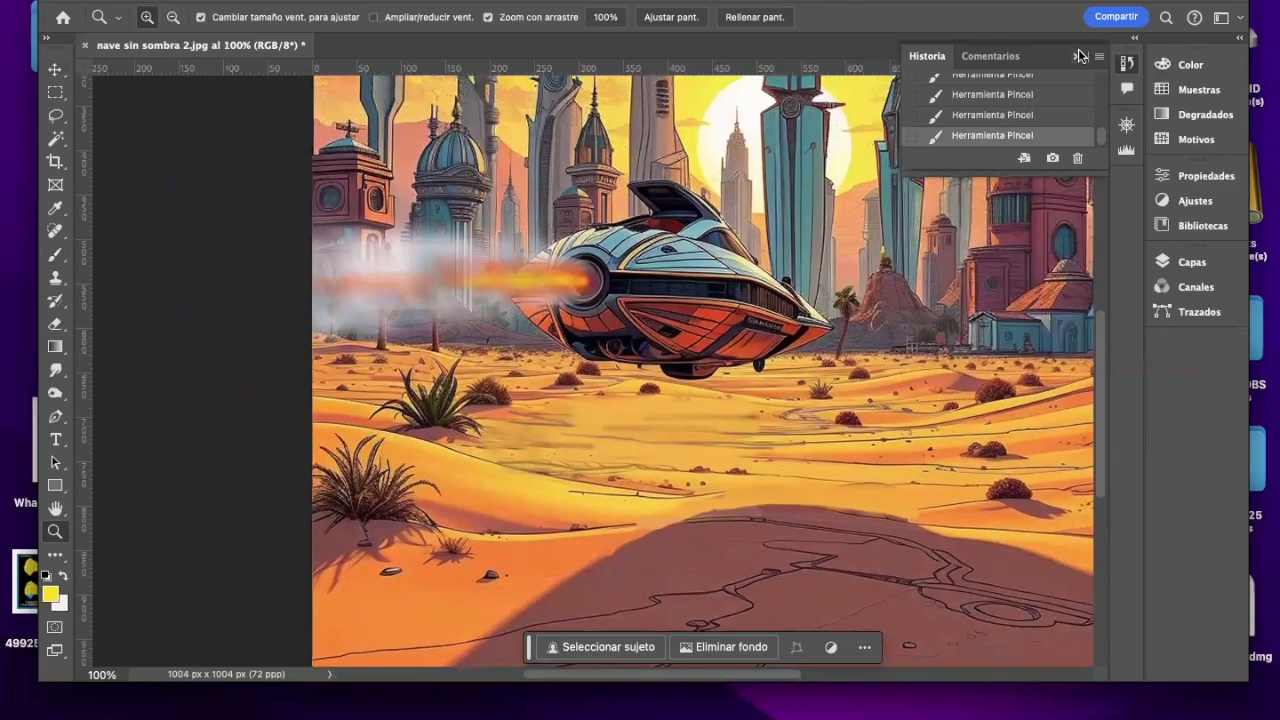
{"action": "left_click", "coordinate": [1077, 57]}
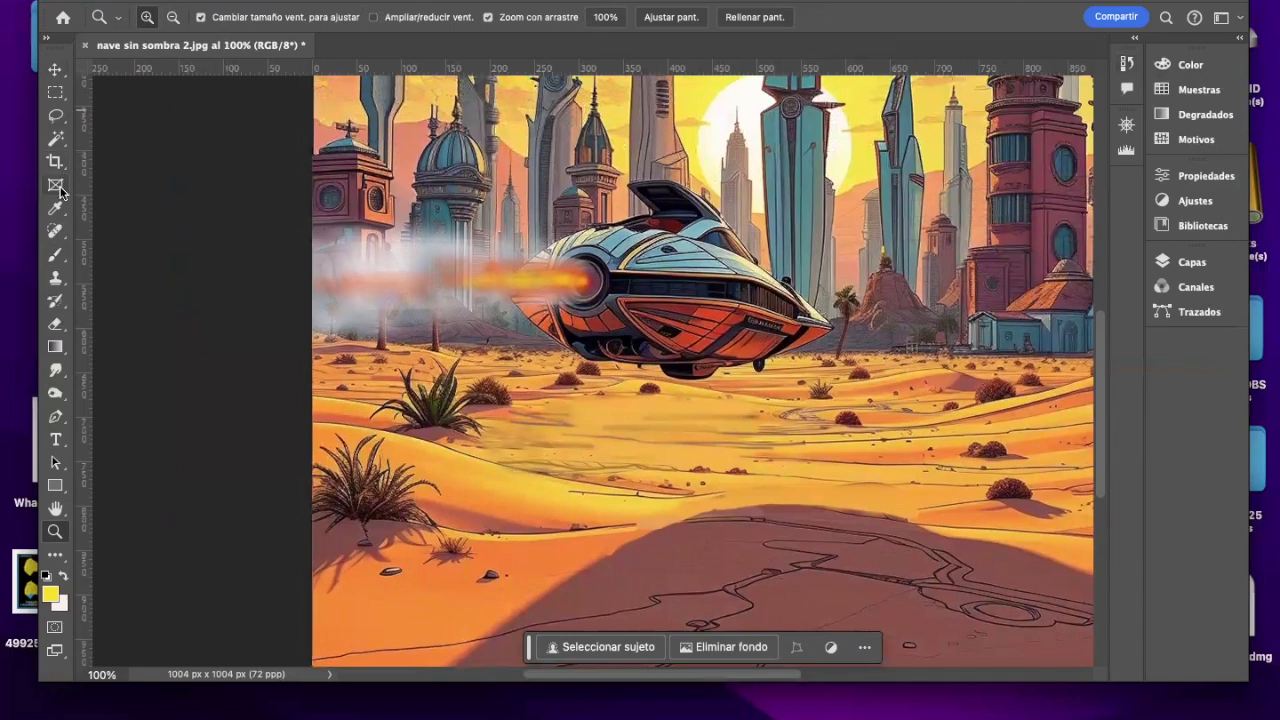
Step: Outline a flat, elongated shadow shape on the sand below the ship with the Lasso tool at 0 px feather
{"action": "left_click", "coordinate": [56, 118]}
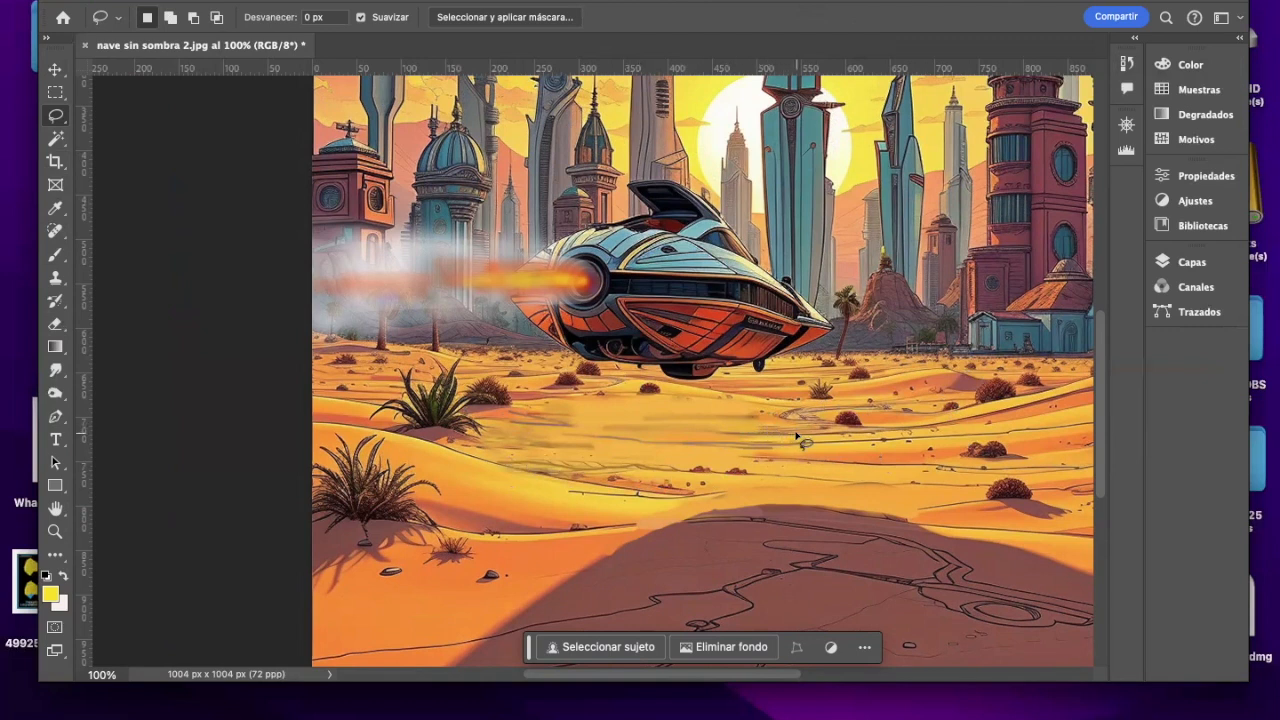
{"action": "mouse_move", "coordinate": [797, 434]}
{"action": "left_mouse_down"}
{"action": "mouse_move", "coordinate": [716, 425]}
{"action": "mouse_move", "coordinate": [546, 446]}
{"action": "mouse_move", "coordinate": [697, 456]}
{"action": "mouse_move", "coordinate": [789, 440]}
{"action": "left_mouse_up"}
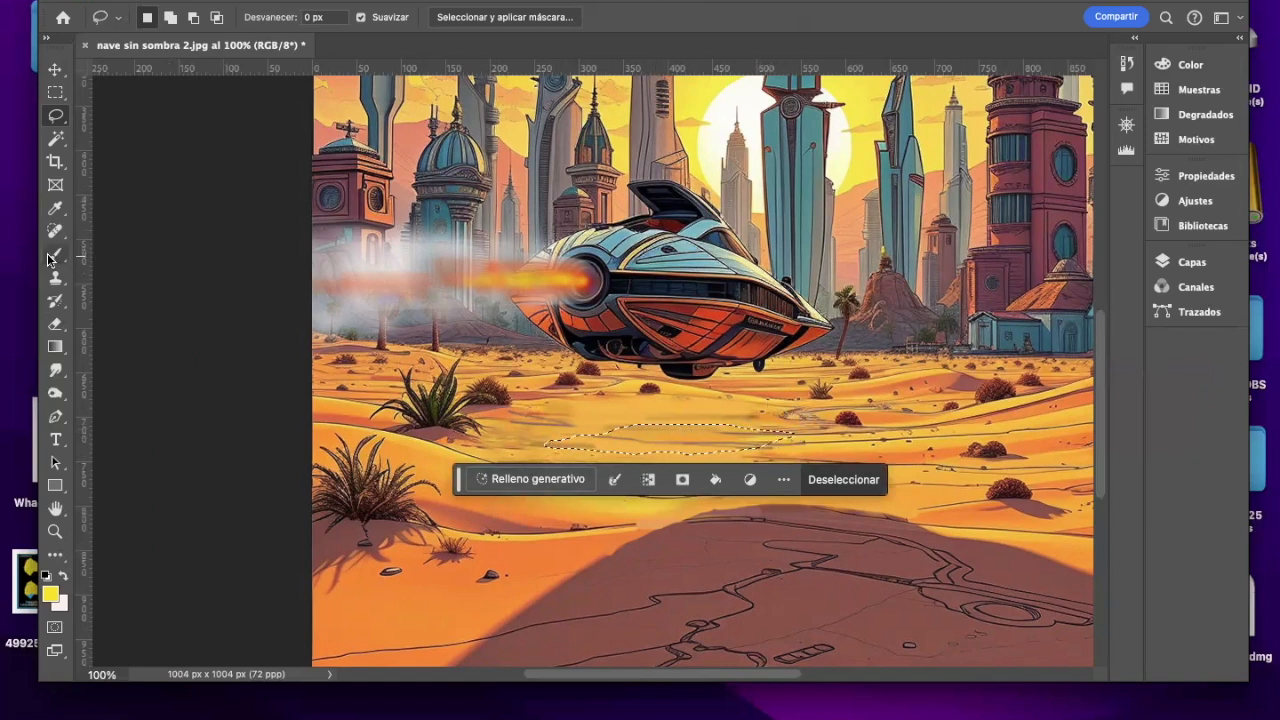
{"action": "right_click", "coordinate": [58, 119]}
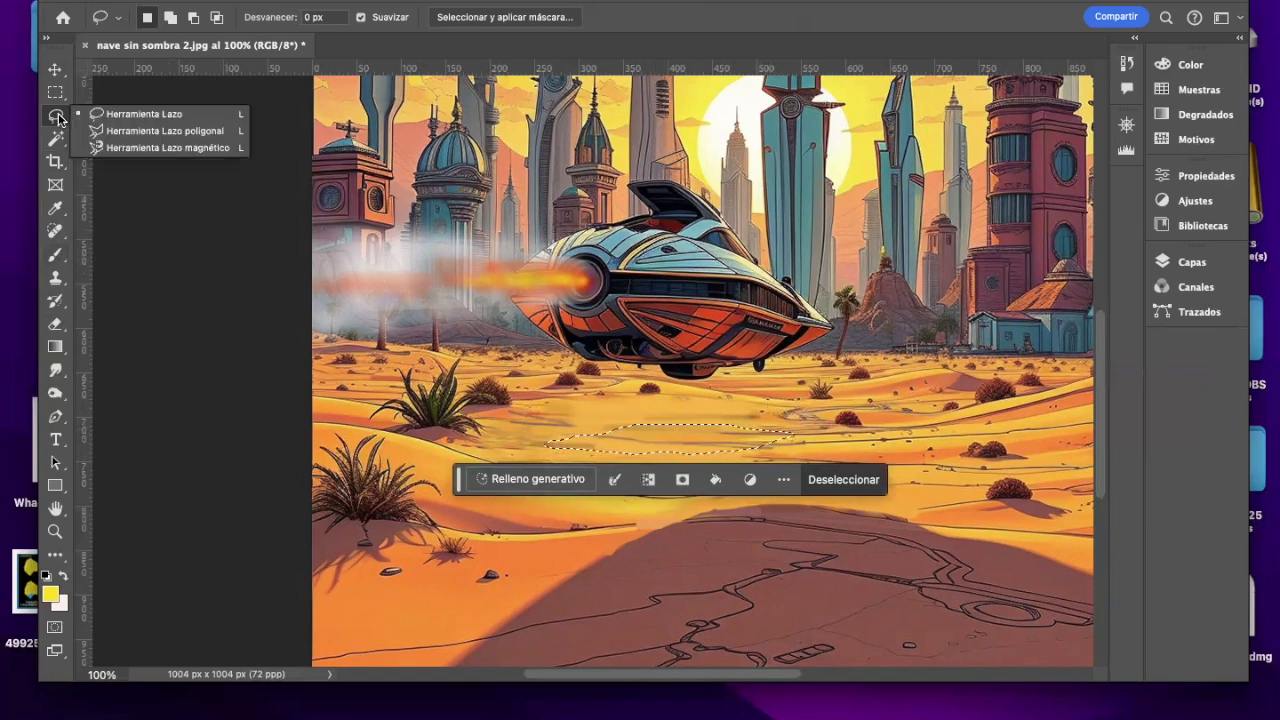
{"action": "left_click", "coordinate": [58, 119]}
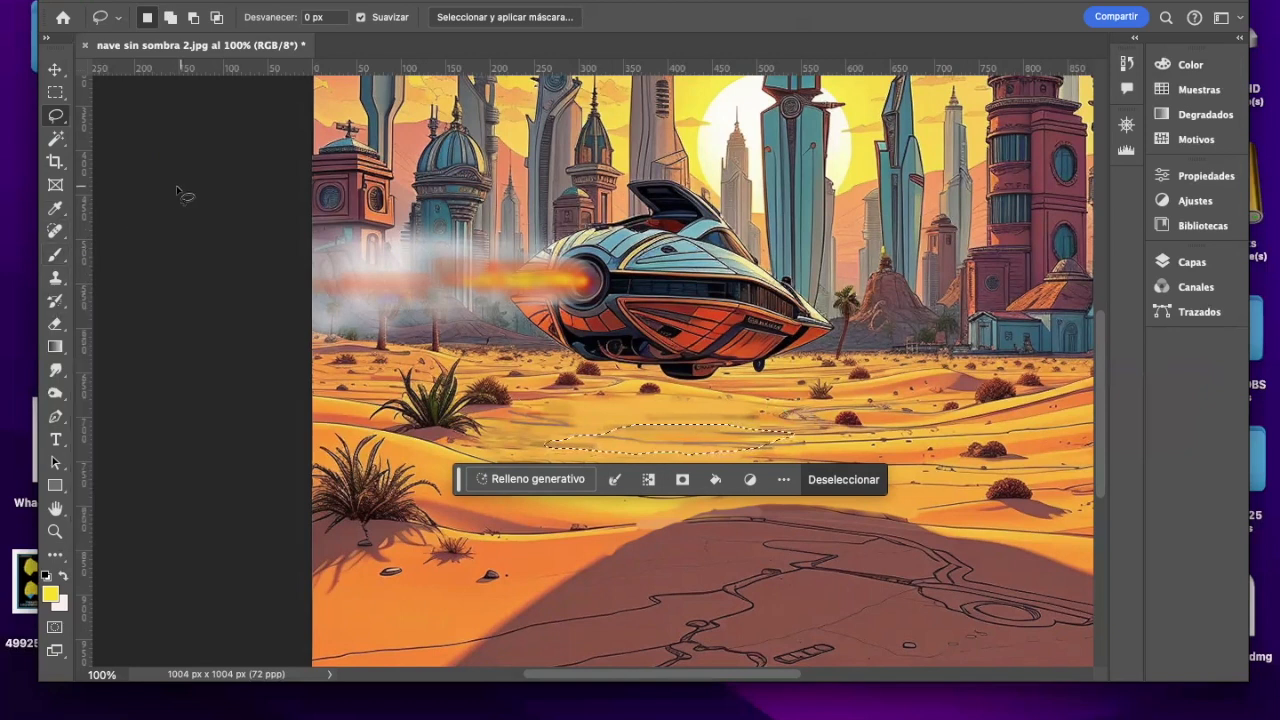
Step: Fill the selected shape below the ship with the dune shadow's brown using a soft 90 px brush at 24% opacity, and deselect it
{"action": "key", "text": "b"}
{"action": "left_click", "coordinate": [168, 18]}
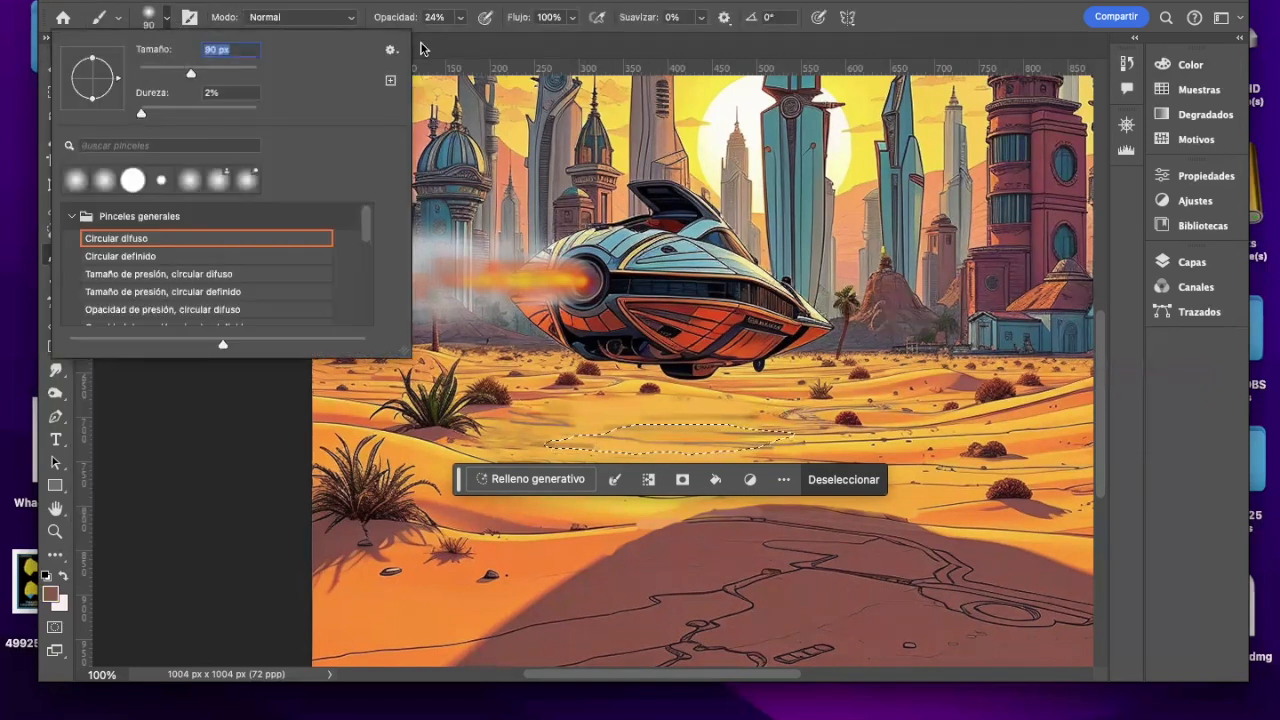
{"action": "left_click", "coordinate": [785, 438]}
{"action": "left_click_drag", "start_coordinate": [715, 442], "coordinate": [567, 447]}
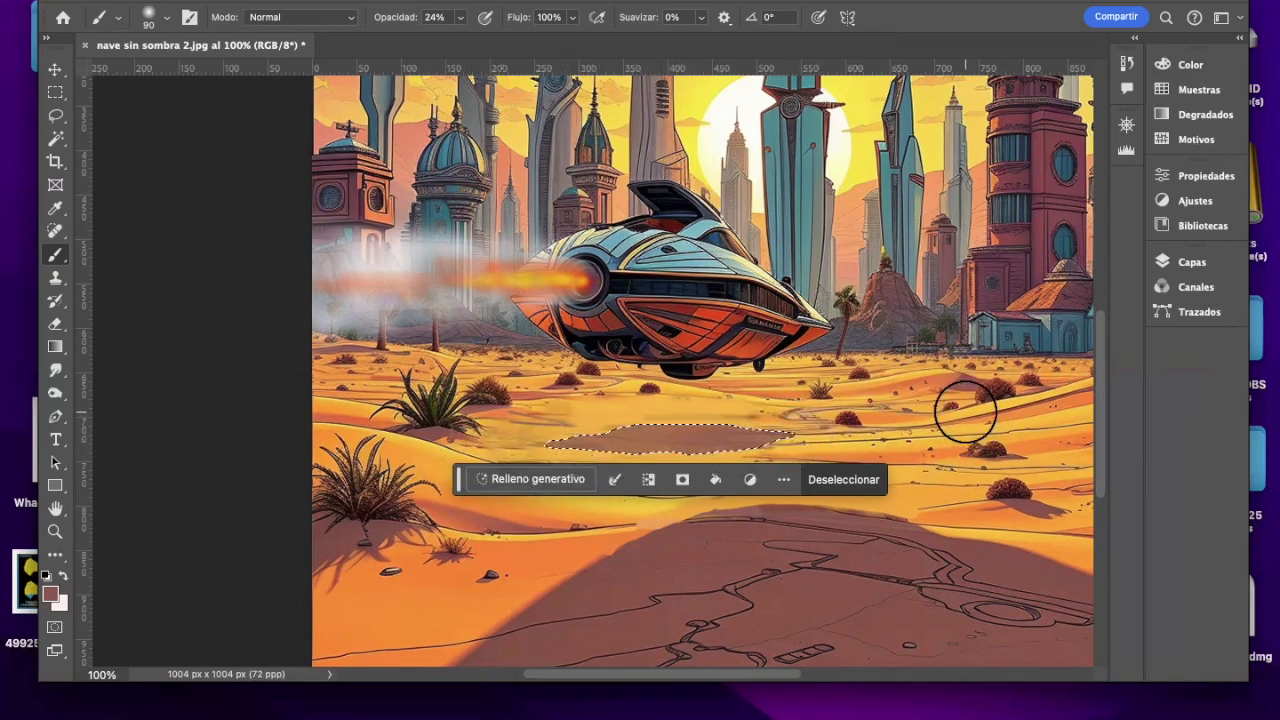
{"action": "left_click", "coordinate": [55, 116]}
{"action": "left_click", "coordinate": [178, 233]}
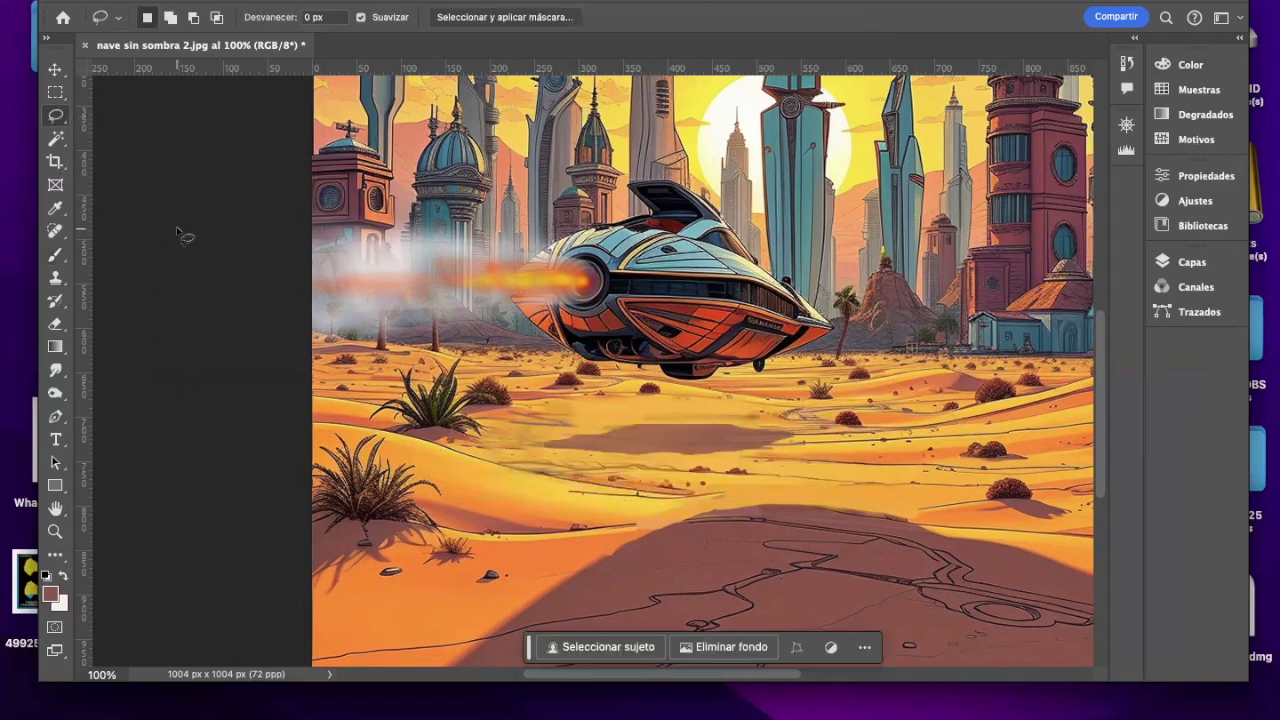
Step: Apply a Levels adjustment to the whole image with input black at 17, midtones at 1.18 and white at 255
{"action": "left_click", "coordinate": [55, 531]}
{"action": "left_click", "coordinate": [634, 435], "text": "alt"}
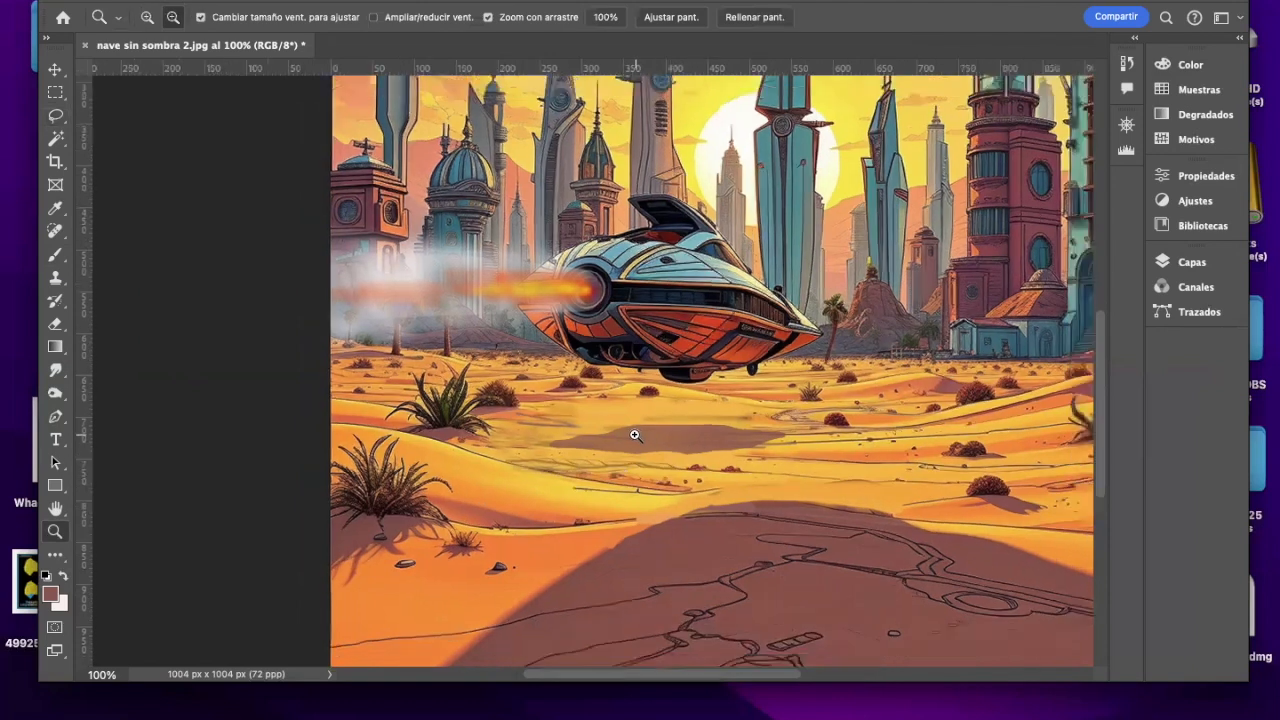
{"action": "scroll", "coordinate": [1096, 332], "scroll_direction": "up", "scroll_amount": 3}
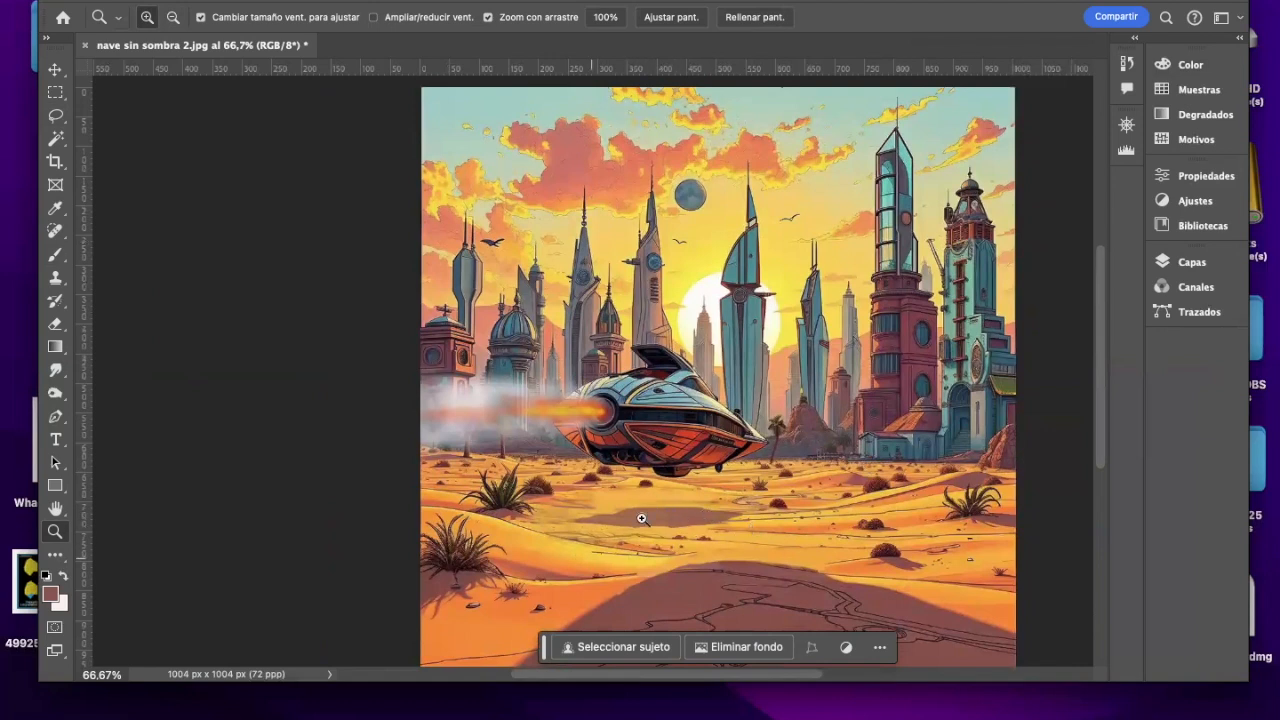
{"action": "left_click", "coordinate": [290, 0]}
{"action": "mouse_move", "coordinate": [294, 20]}
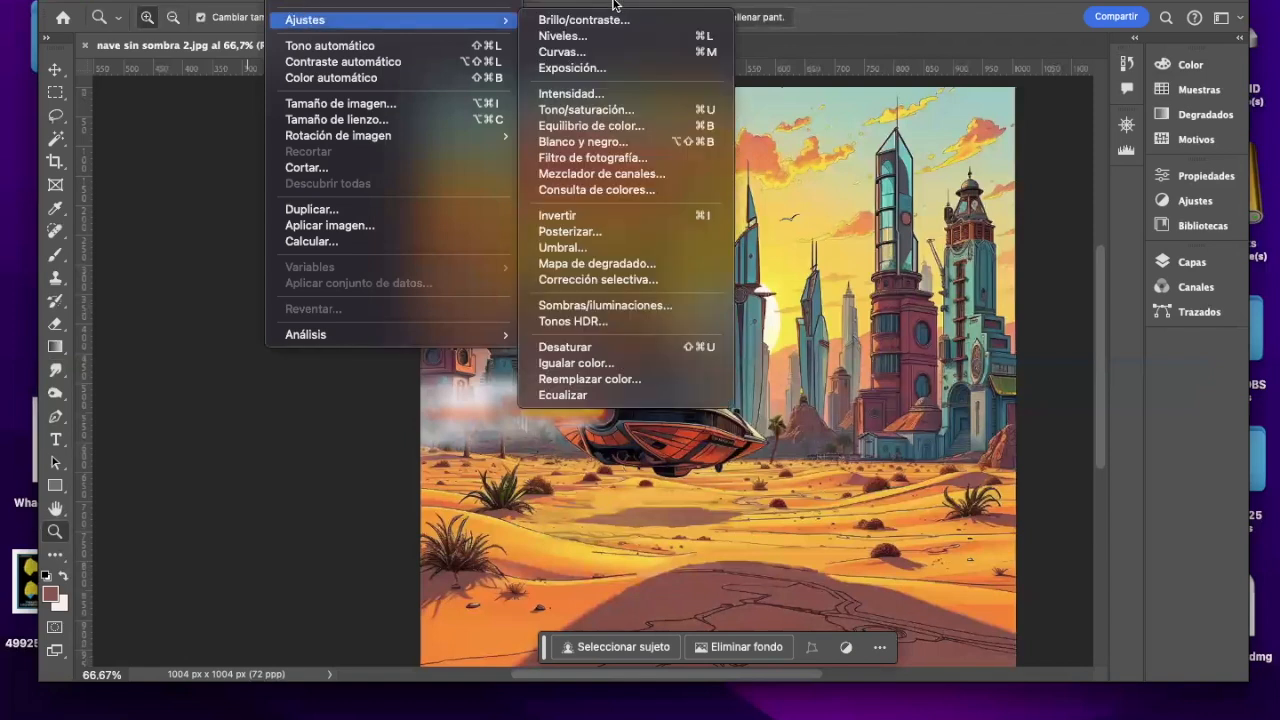
{"action": "left_click", "coordinate": [598, 43]}
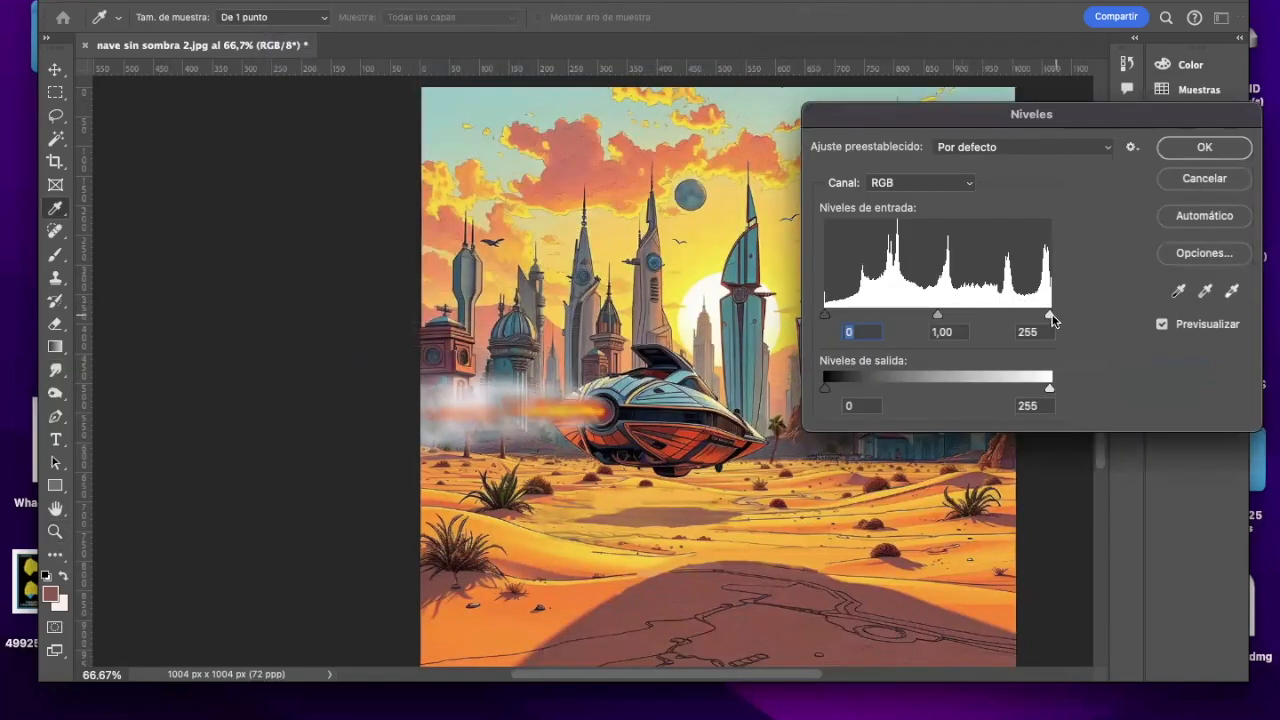
{"action": "mouse_move", "coordinate": [827, 316]}
{"action": "left_mouse_down"}
{"action": "mouse_move", "coordinate": [957, 328]}
{"action": "mouse_move", "coordinate": [822, 326]}
{"action": "mouse_move", "coordinate": [852, 328]}
{"action": "mouse_move", "coordinate": [841, 330]}
{"action": "left_mouse_up"}
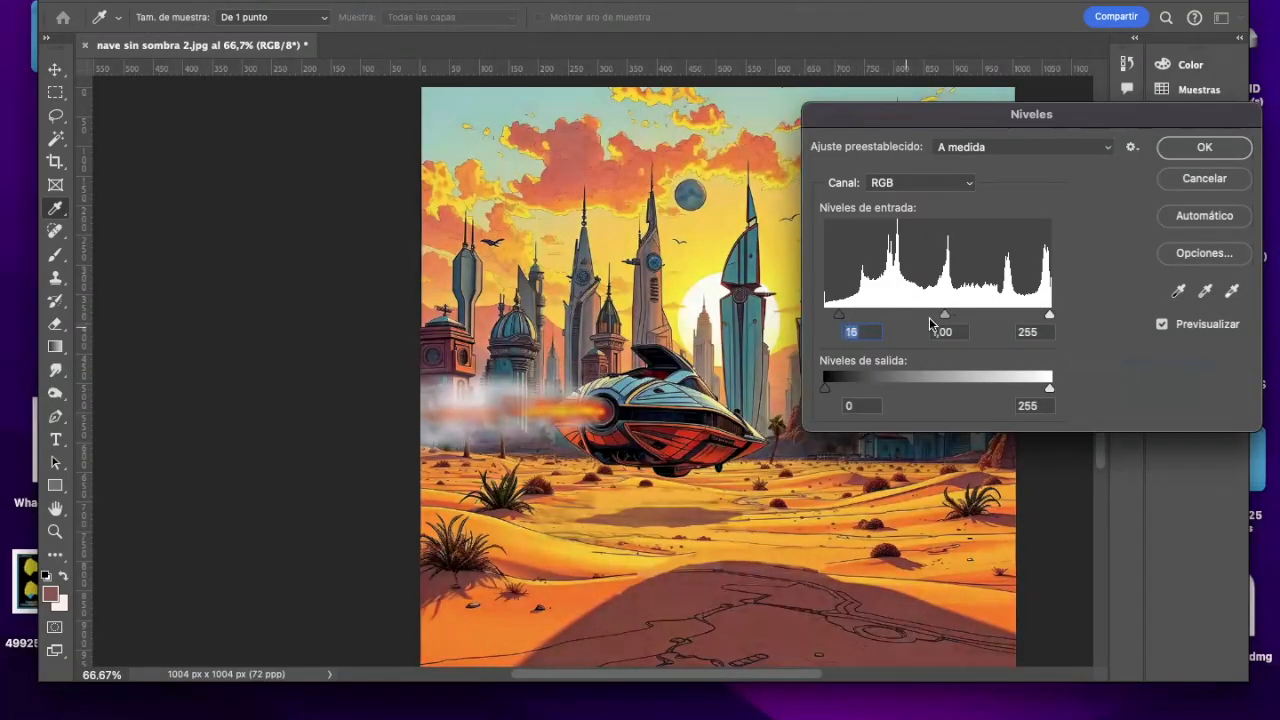
{"action": "mouse_move", "coordinate": [945, 316]}
{"action": "left_mouse_down"}
{"action": "mouse_move", "coordinate": [912, 320]}
{"action": "mouse_move", "coordinate": [932, 319]}
{"action": "left_mouse_up"}
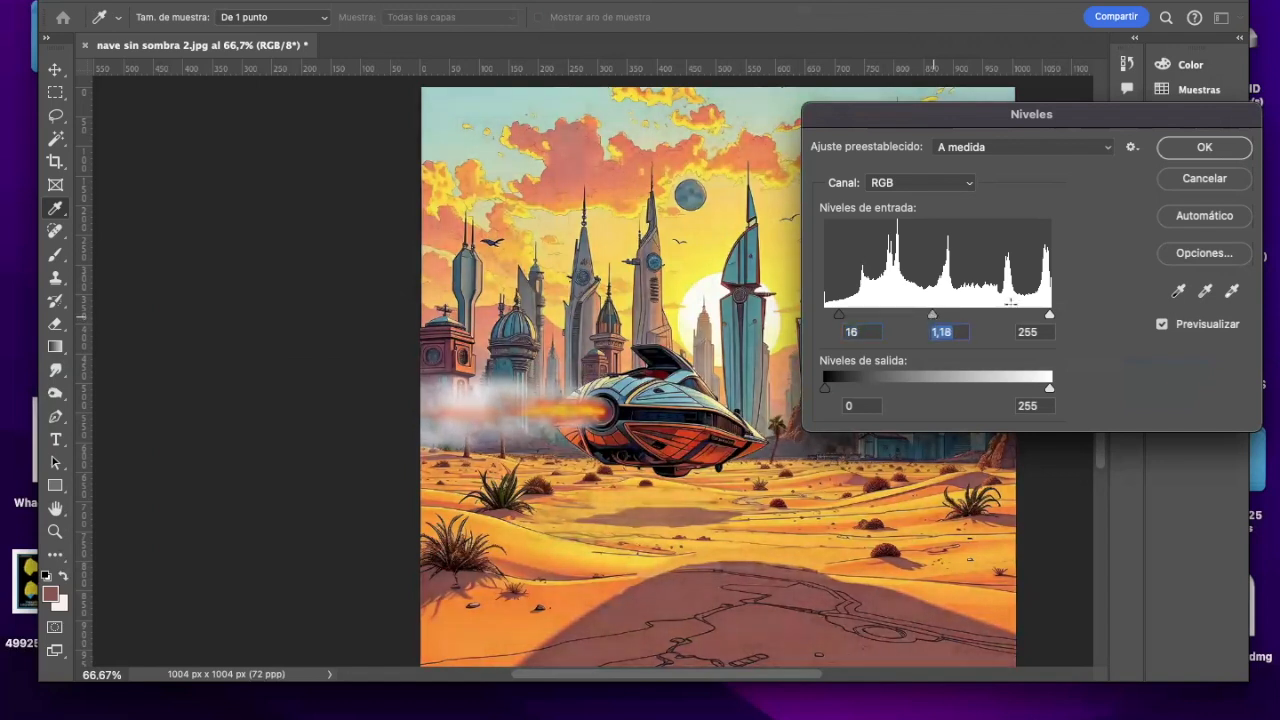
{"action": "mouse_move", "coordinate": [1049, 317]}
{"action": "left_mouse_down"}
{"action": "mouse_move", "coordinate": [1027, 317]}
{"action": "mouse_move", "coordinate": [1061, 316]}
{"action": "left_mouse_up"}
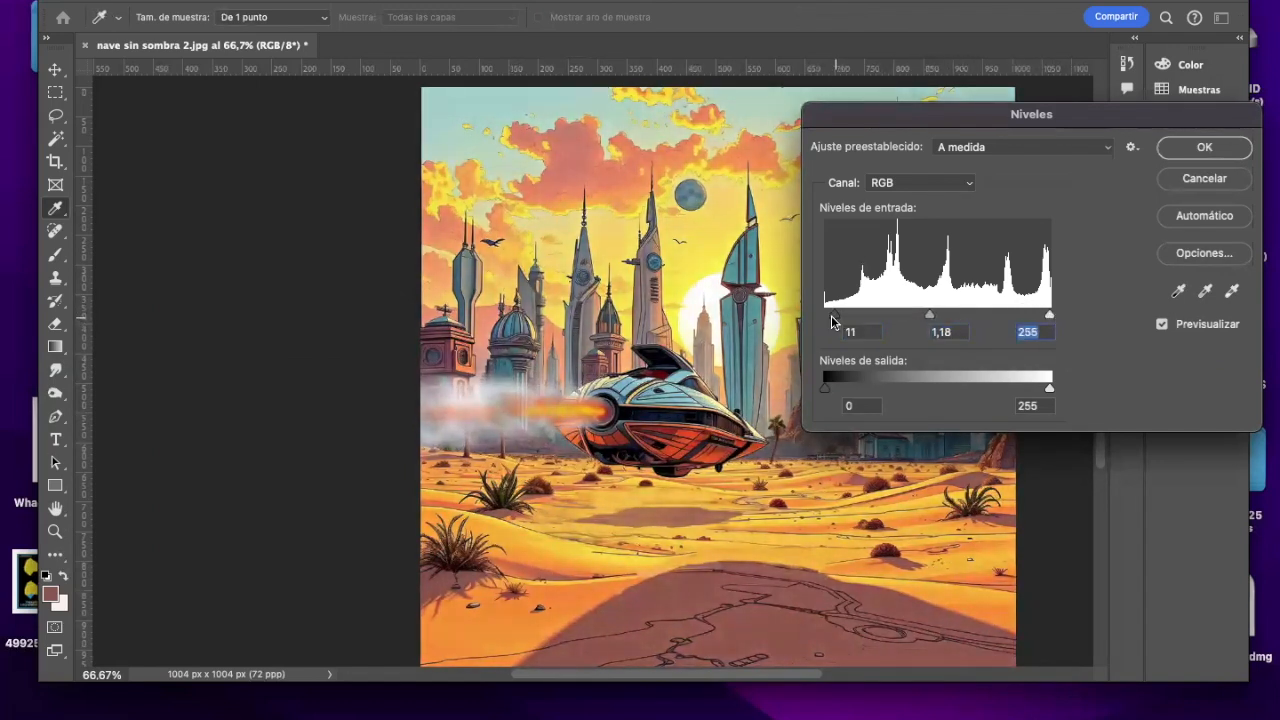
{"action": "left_click_drag", "start_coordinate": [839, 316], "coordinate": [841, 316]}
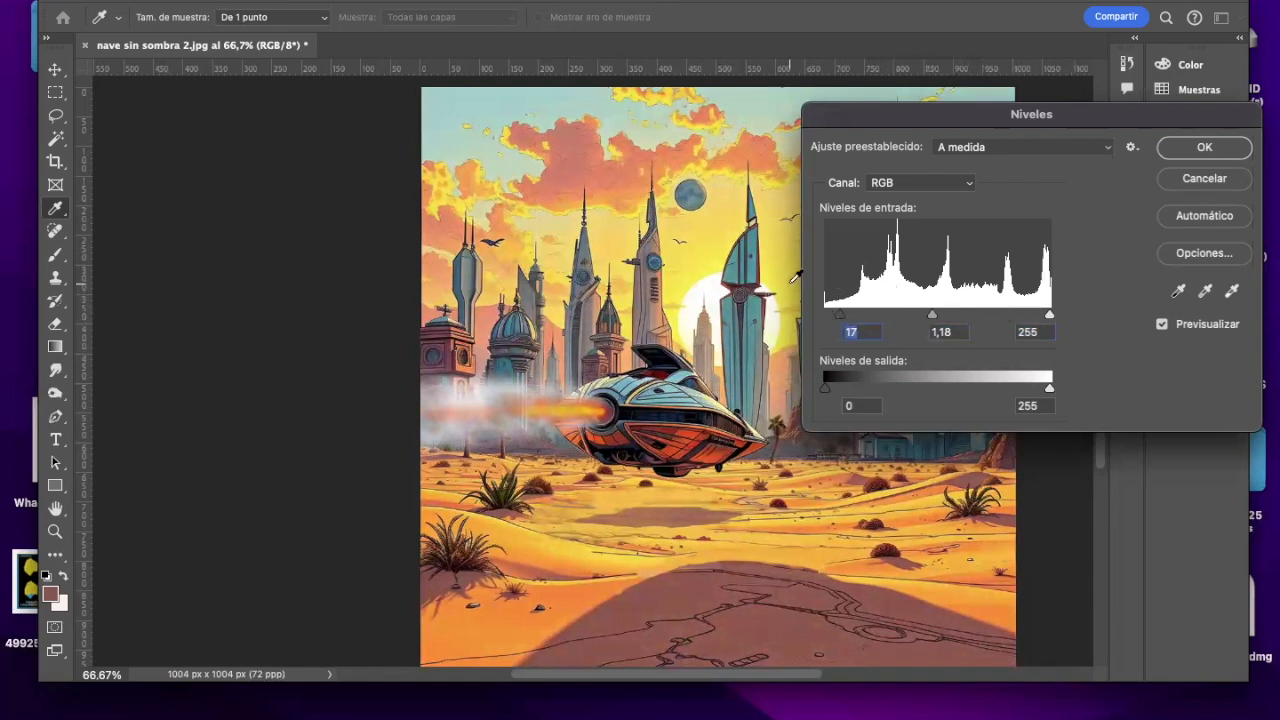
{"action": "left_click", "coordinate": [1170, 152]}
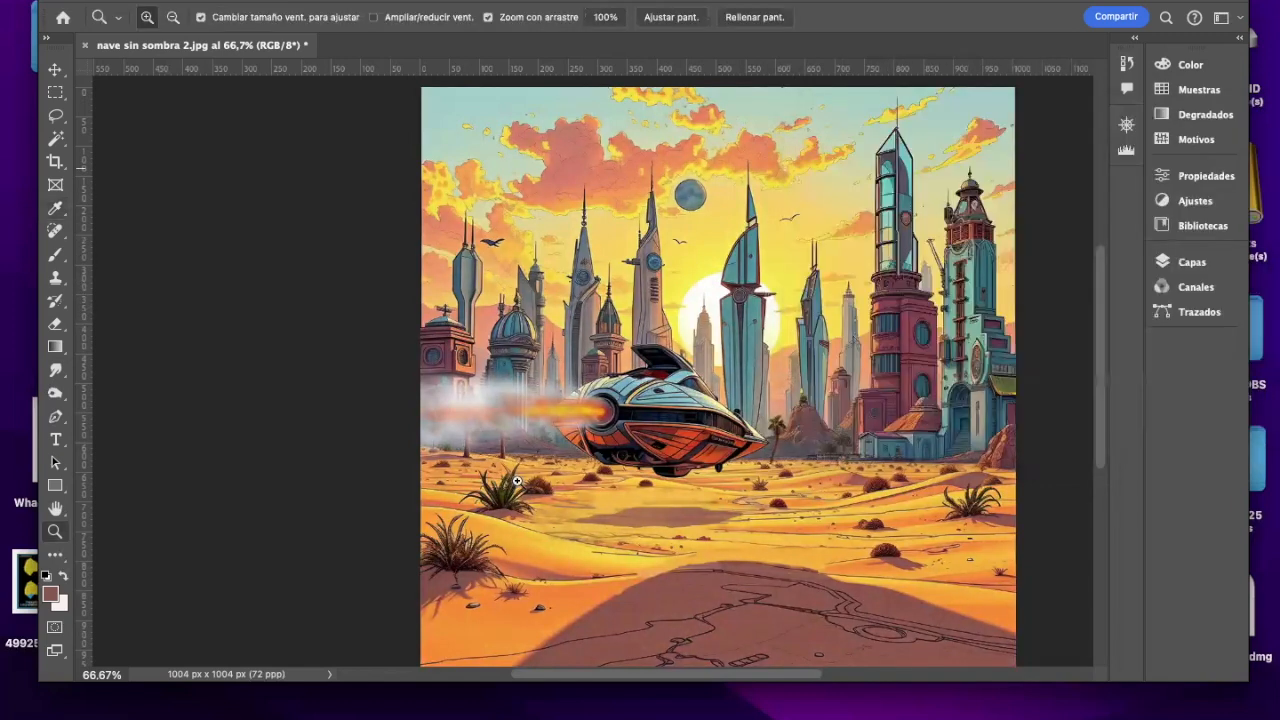
Step: Lighten the smoke around the exhaust flame using the Dodge tool with a 90 px brush, midtones range and 11% exposure
{"action": "left_click", "coordinate": [55, 393]}
{"action": "right_click", "coordinate": [55, 393]}
{"action": "left_click", "coordinate": [100, 409]}
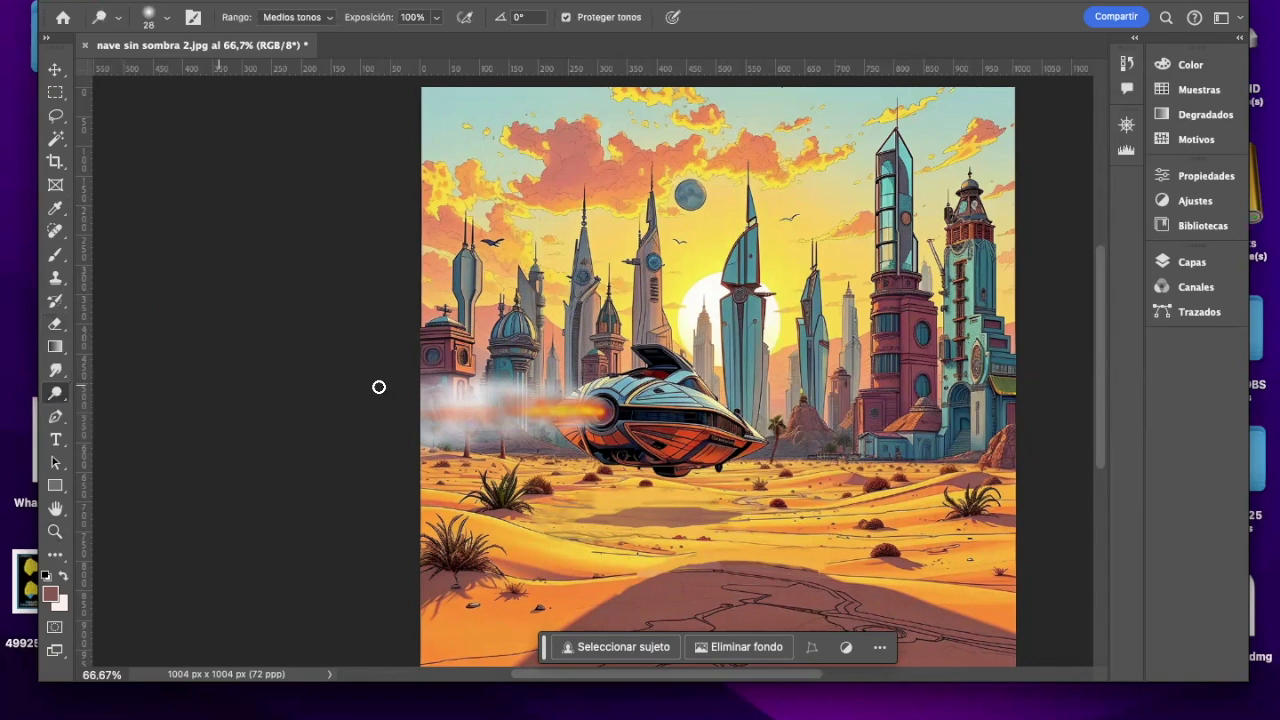
{"action": "left_click", "coordinate": [167, 17]}
{"action": "left_click", "coordinate": [189, 72]}
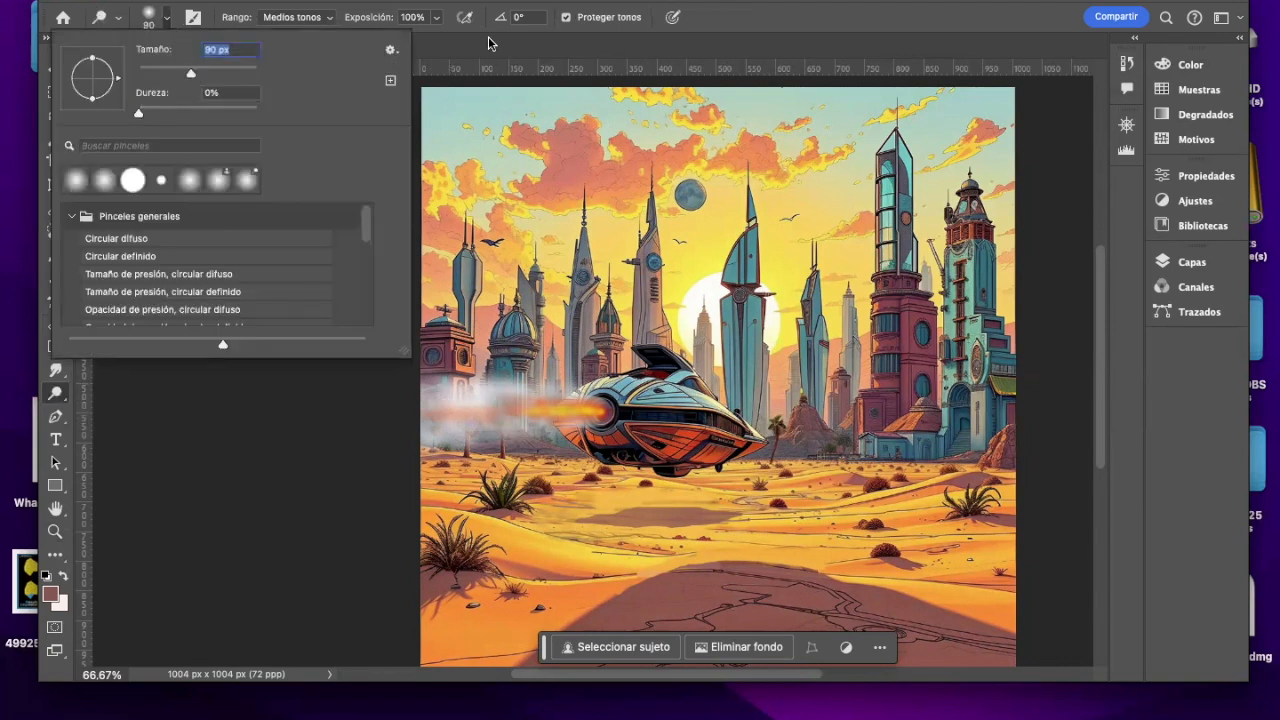
{"action": "left_click", "coordinate": [436, 19]}
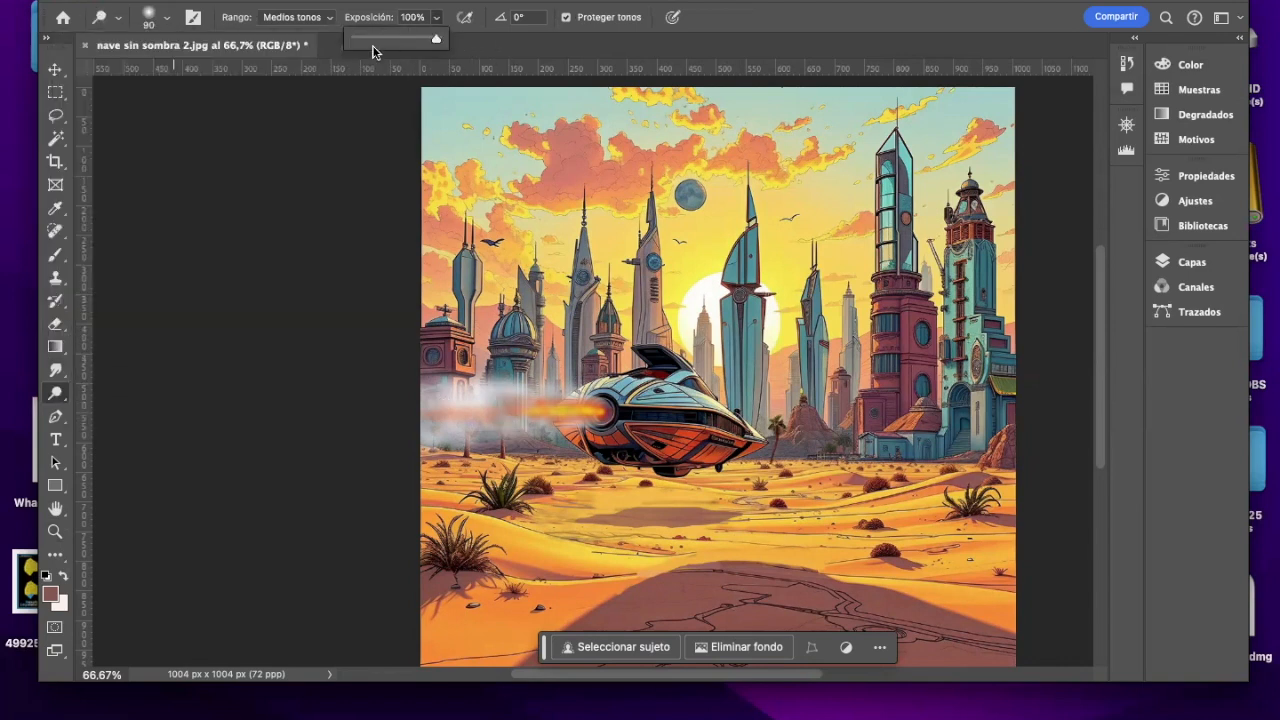
{"action": "left_click", "coordinate": [496, 407]}
{"action": "left_click_drag", "start_coordinate": [503, 411], "coordinate": [539, 411]}
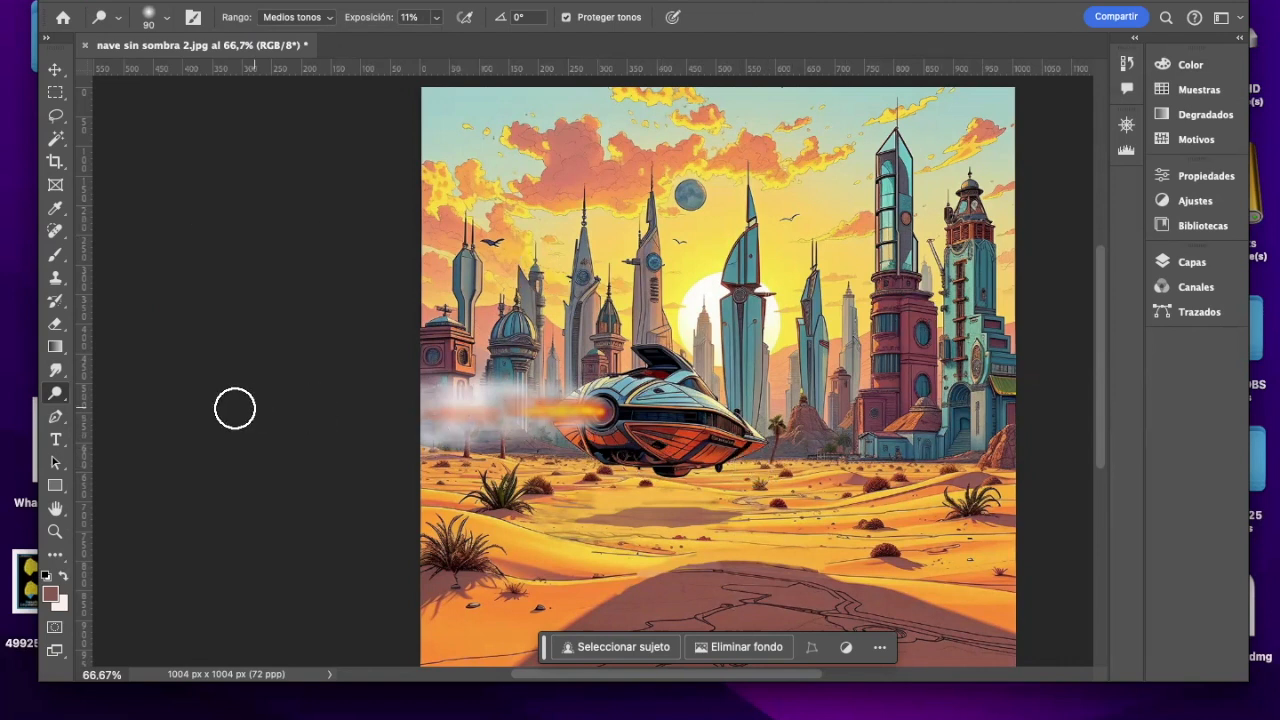
{"action": "mouse_move", "coordinate": [1096, 267]}
{"action": "left_mouse_down"}
{"action": "mouse_move", "coordinate": [1107, 296]}
{"action": "mouse_move", "coordinate": [1103, 282]}
{"action": "left_mouse_up"}
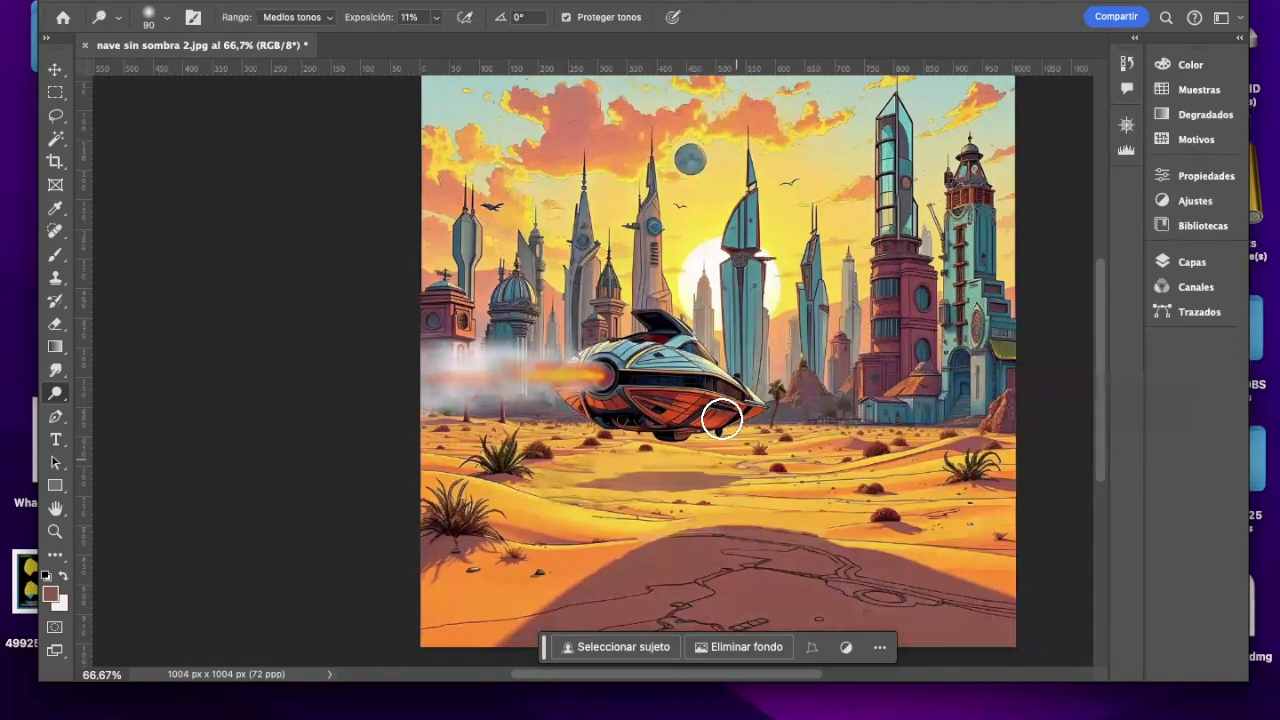
{"action": "scroll", "coordinate": [1101, 320], "scroll_direction": "up", "scroll_amount": 1}
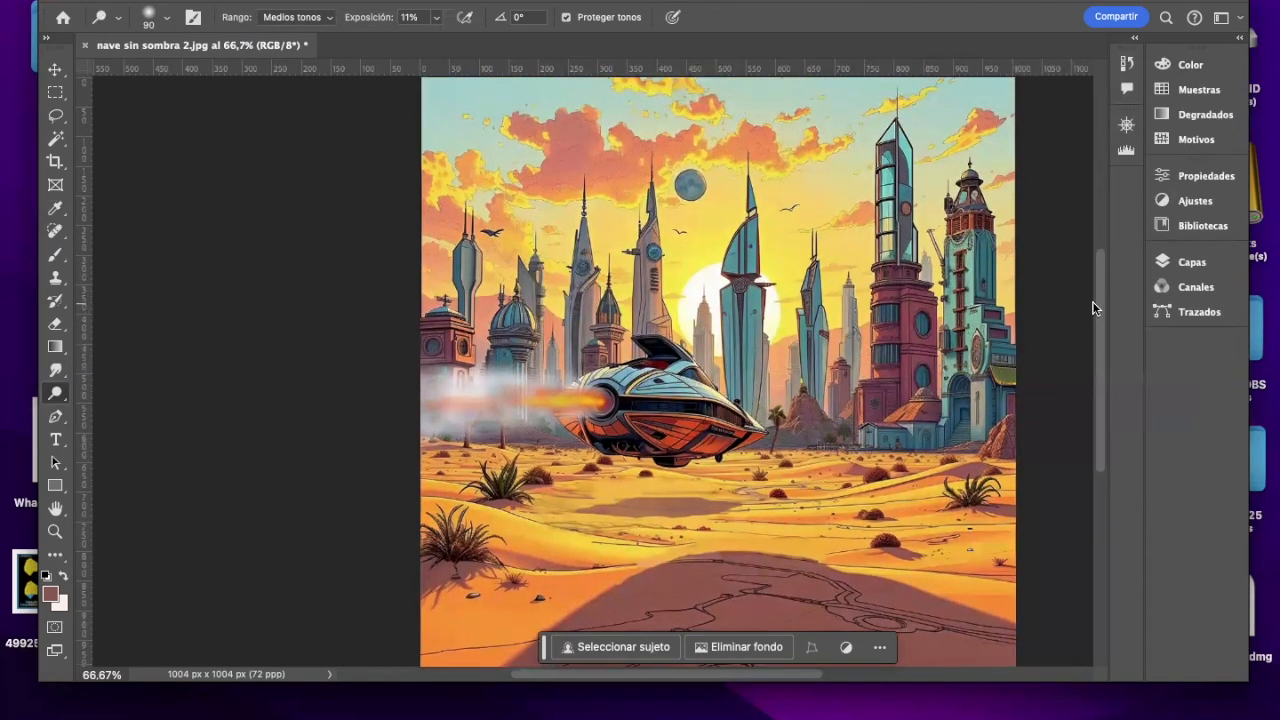